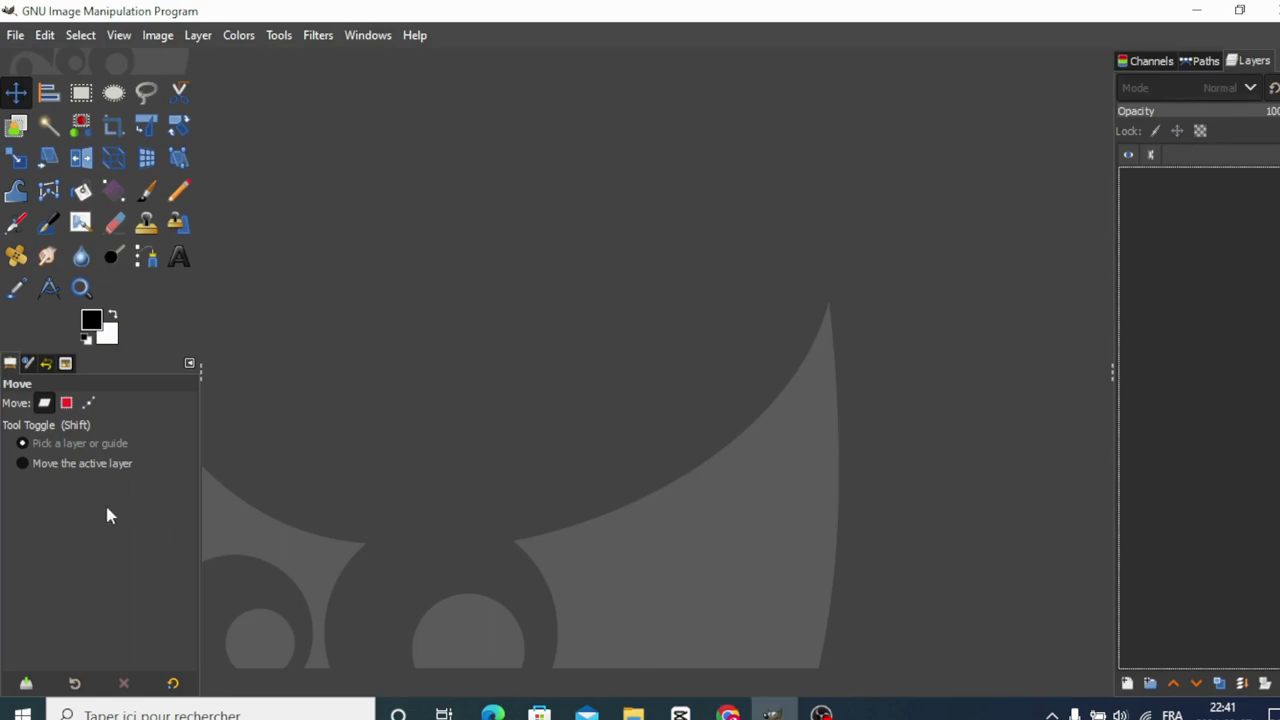
Create a new 1920x1080 white image and start a text box near the top-left of the canvas.
left_click(14, 38)
left_click(40, 60)
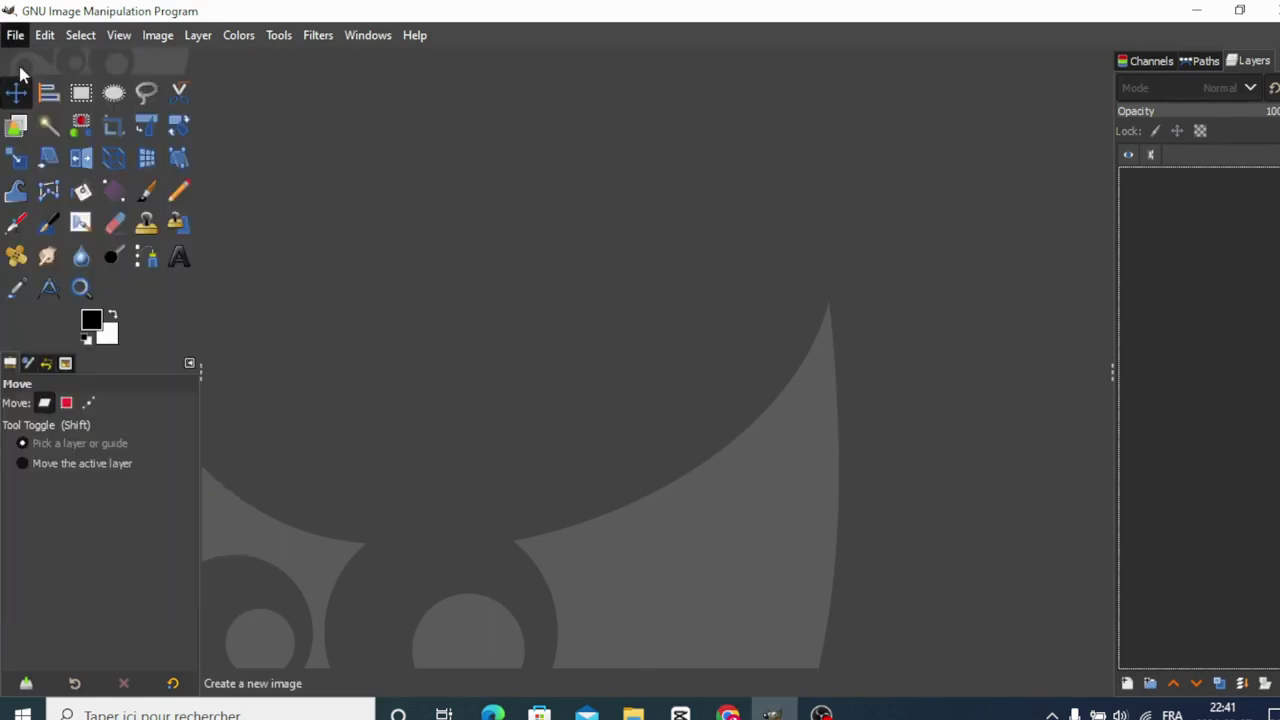
left_click(251, 268)
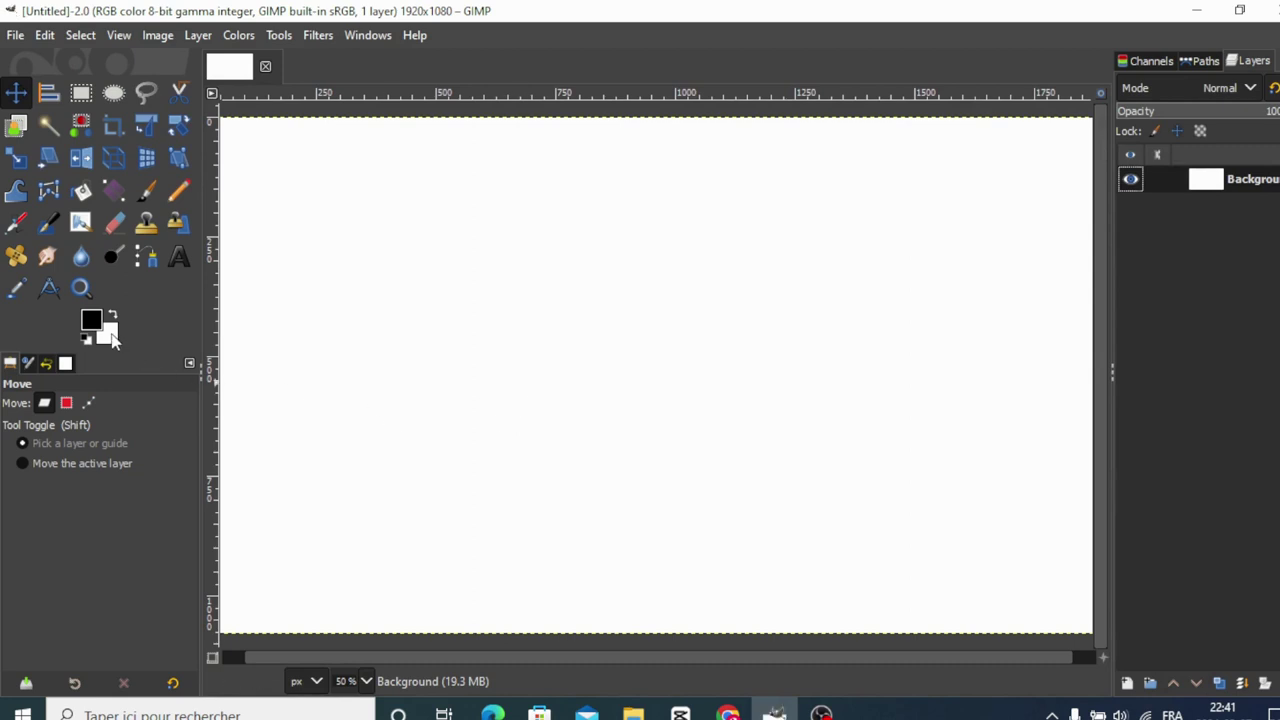
left_click(176, 258)
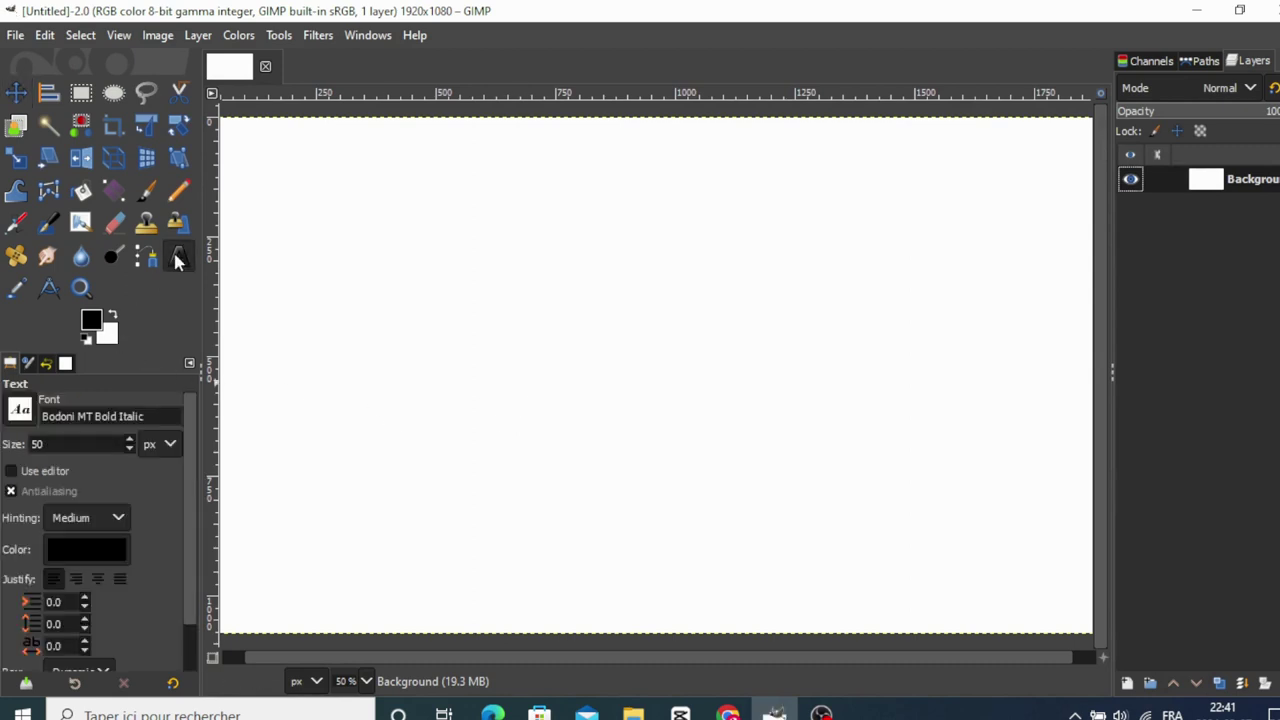
left_click(268, 226)
type("550")
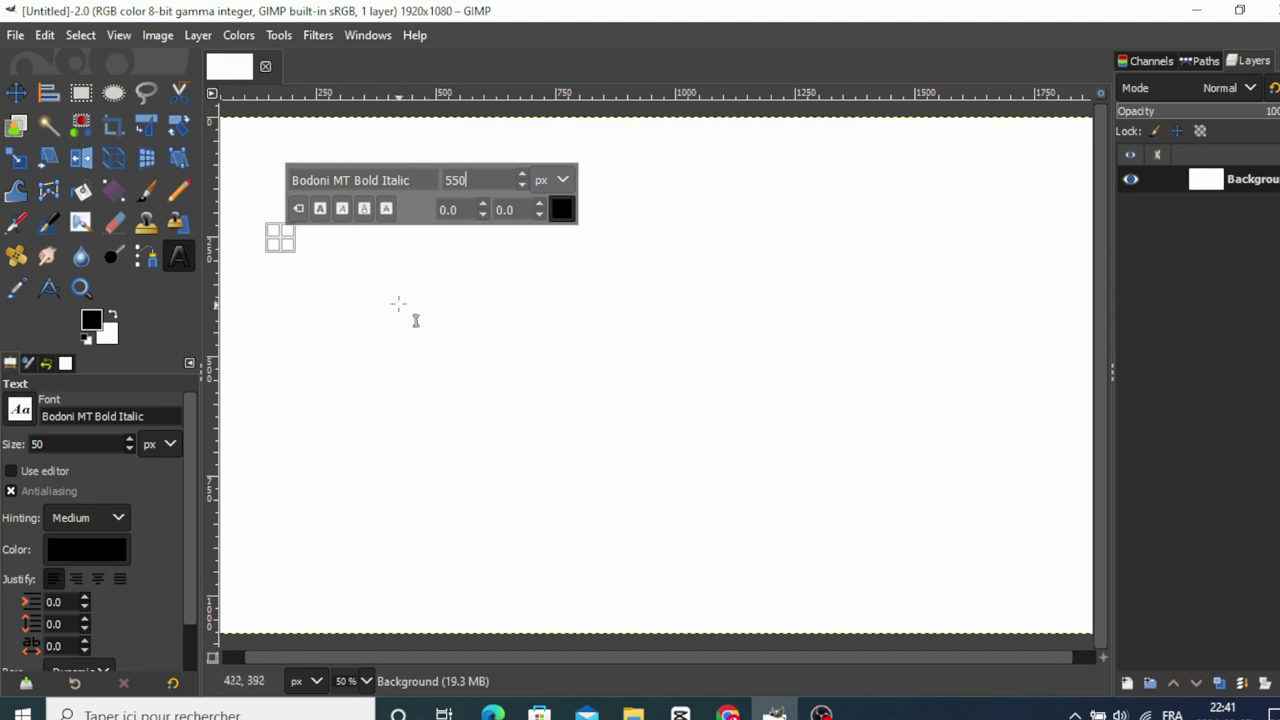
Commit the 550 px size and add T and R as separate text layers, moving T up-left.
key("Return")
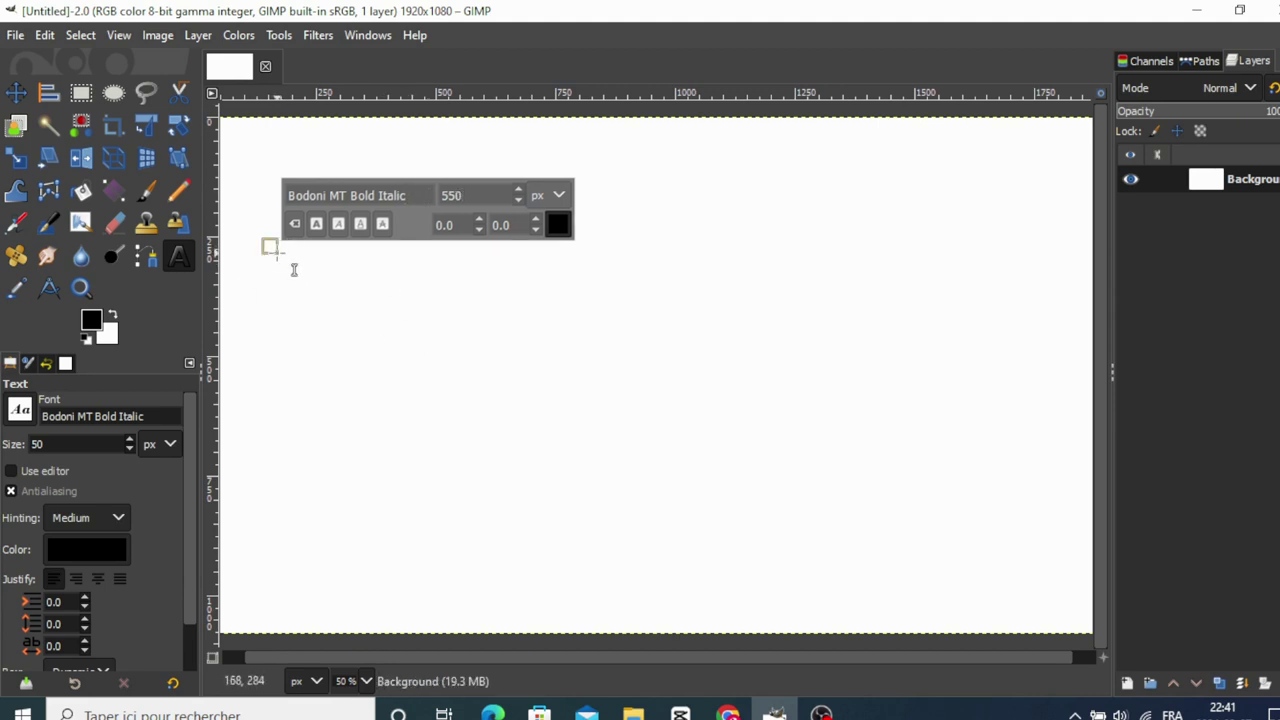
type("T")
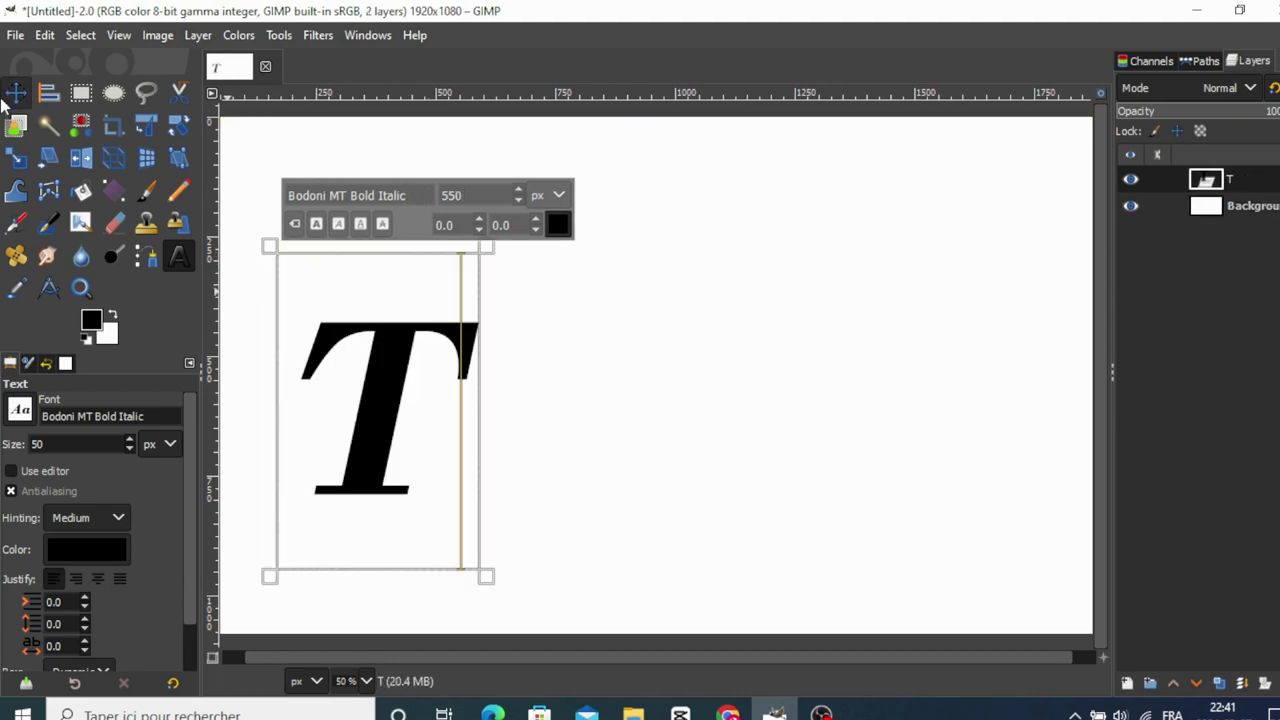
left_click(16, 92)
left_click_drag(388, 384, 301, 310)
left_click(179, 256)
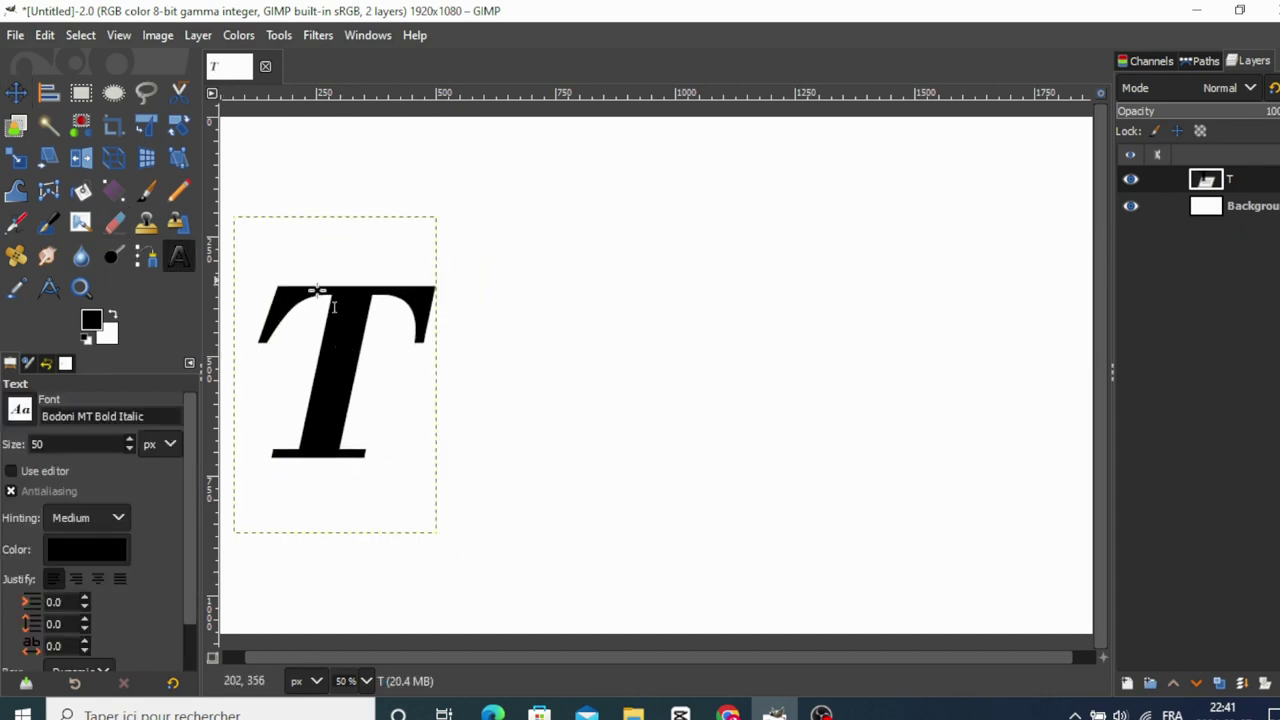
left_click(478, 222)
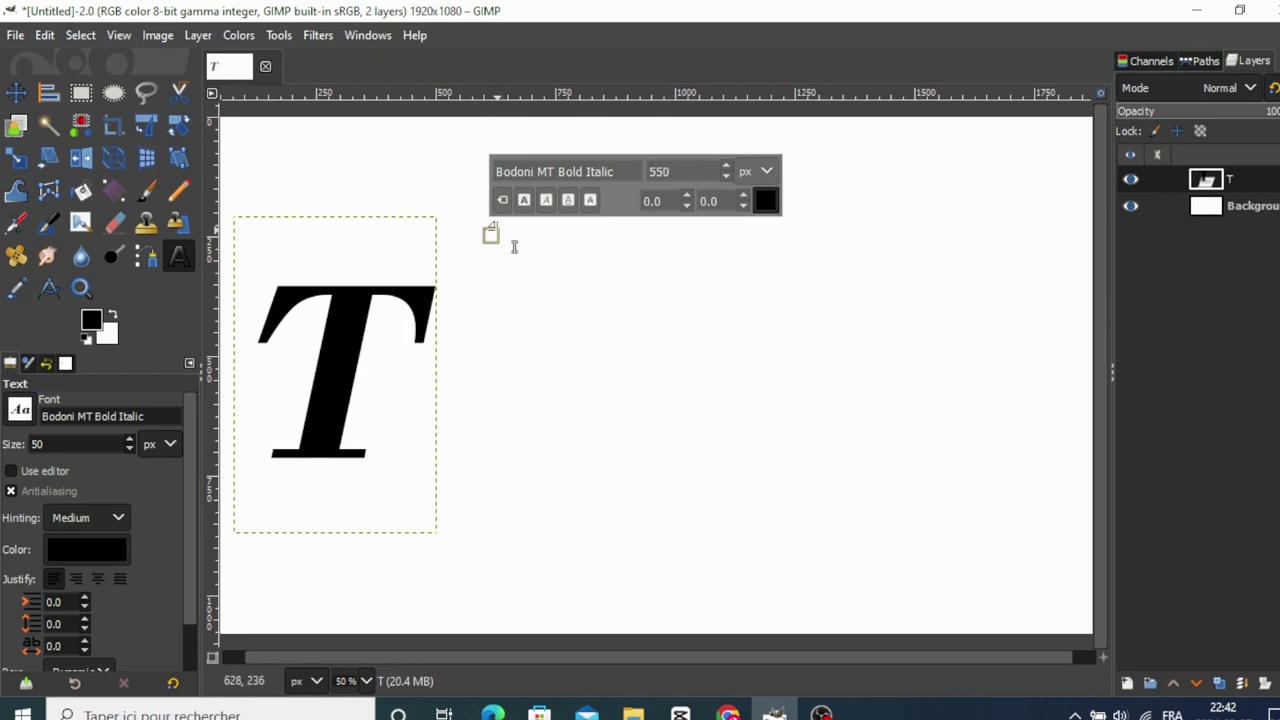
type("R")
left_click(17, 92)
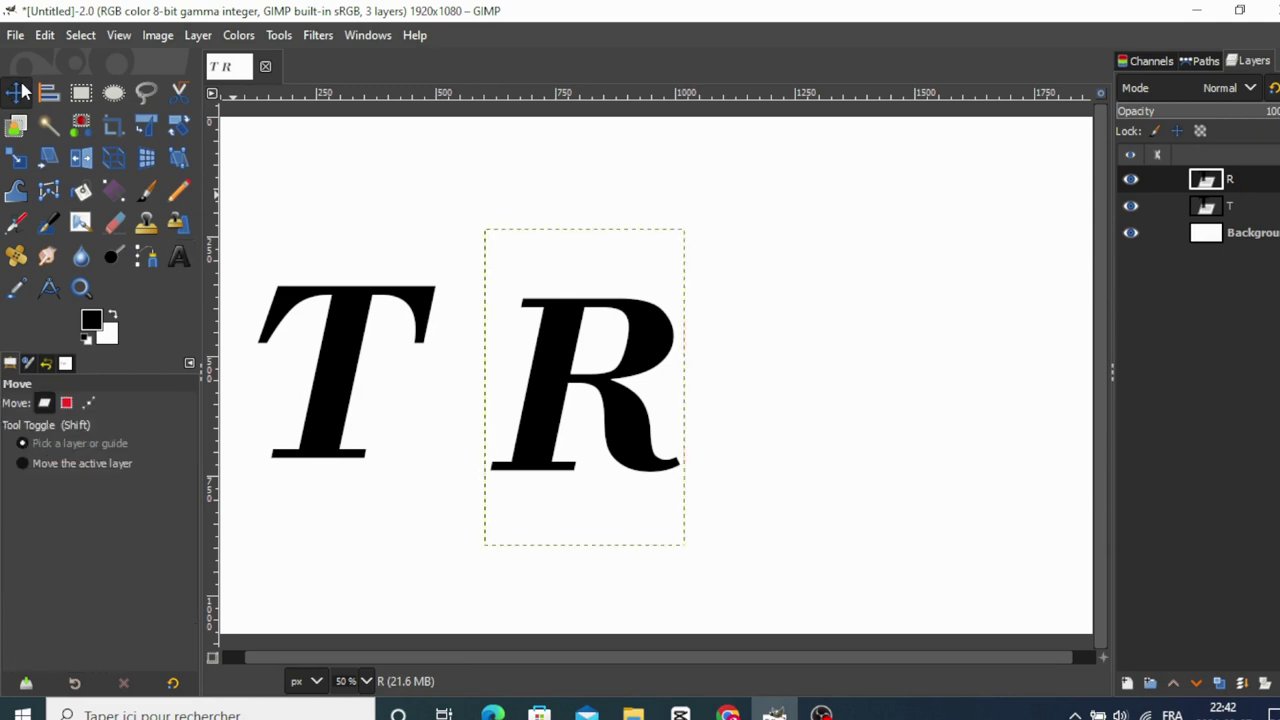
Add E right of the R and N above it as separate text layers.
left_click(179, 256)
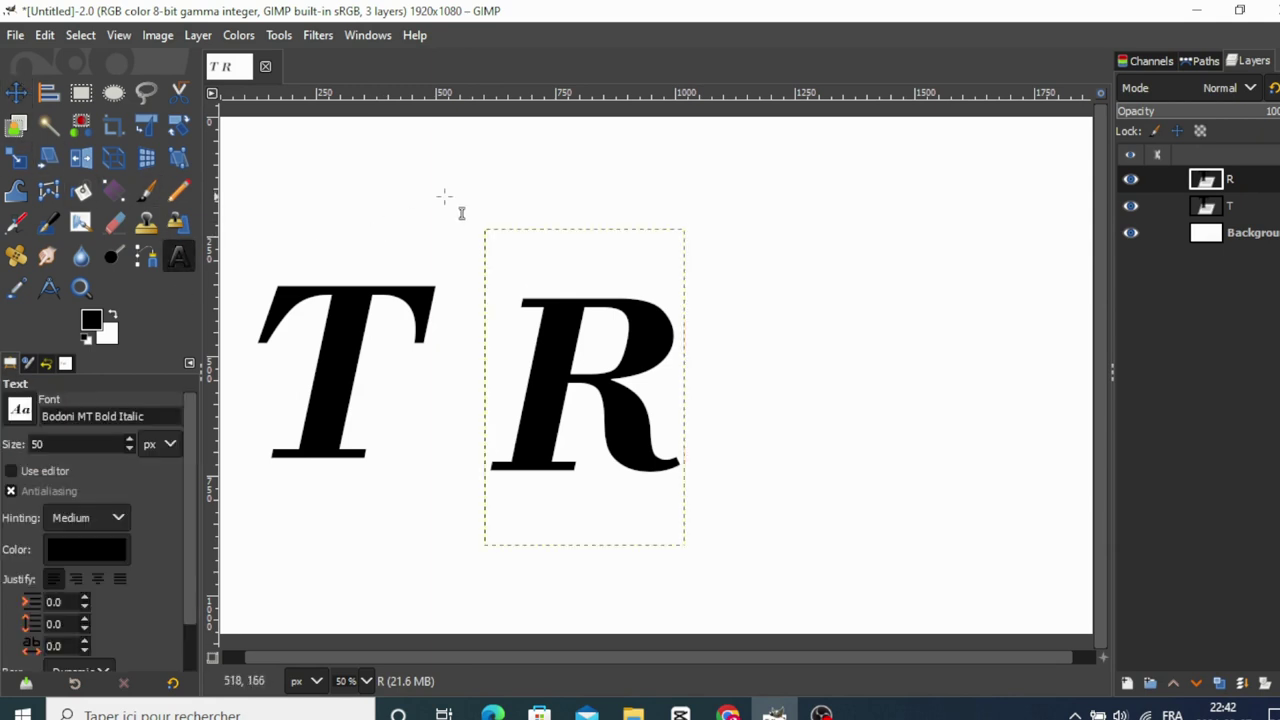
left_click(724, 193)
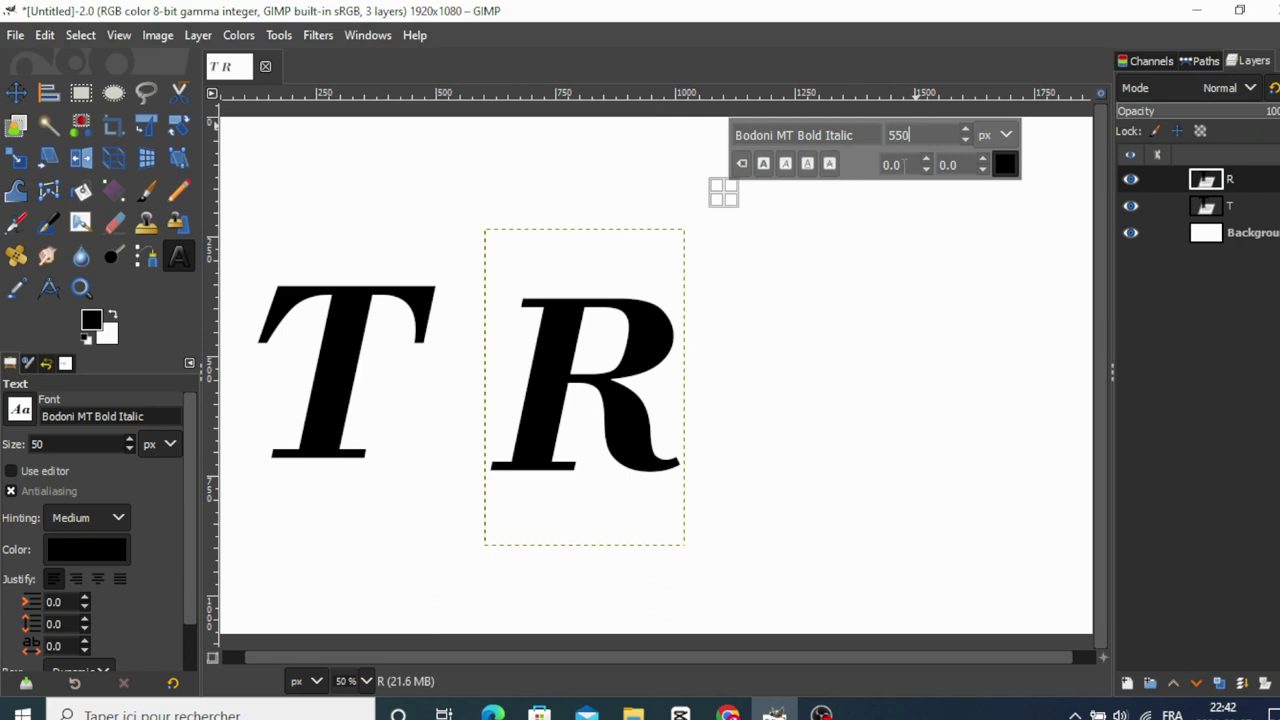
left_click(719, 208)
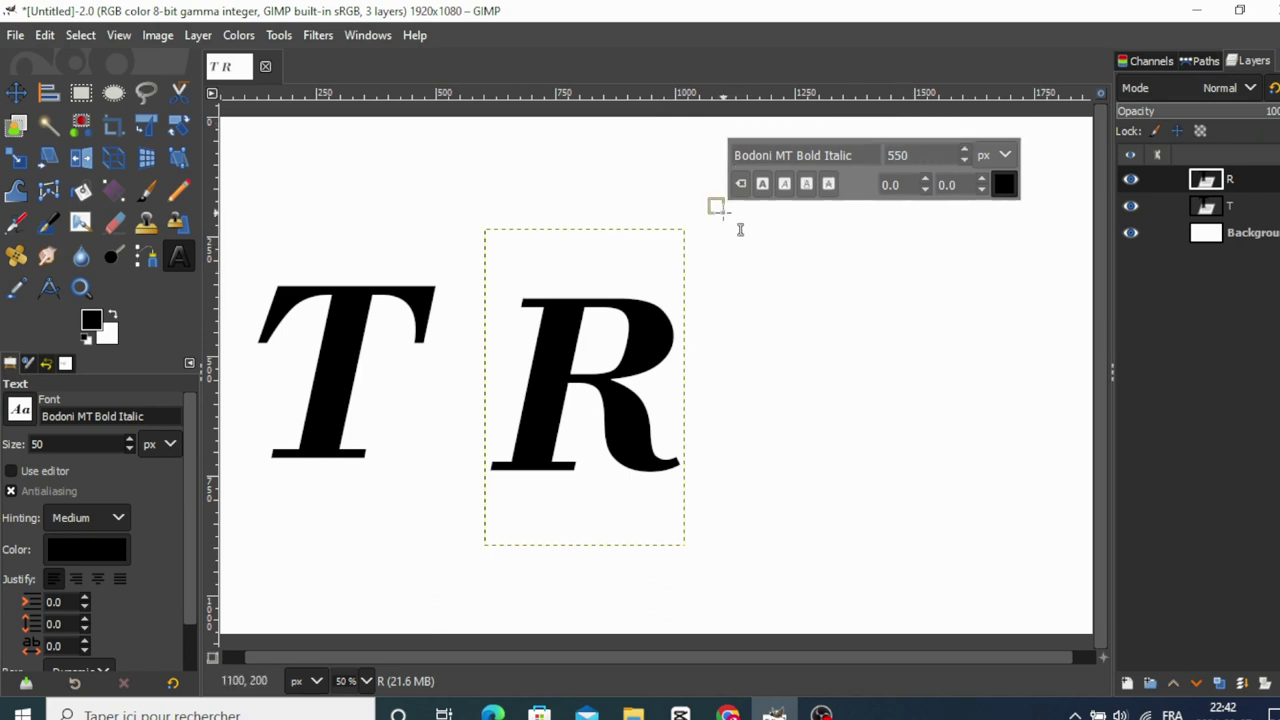
type("E")
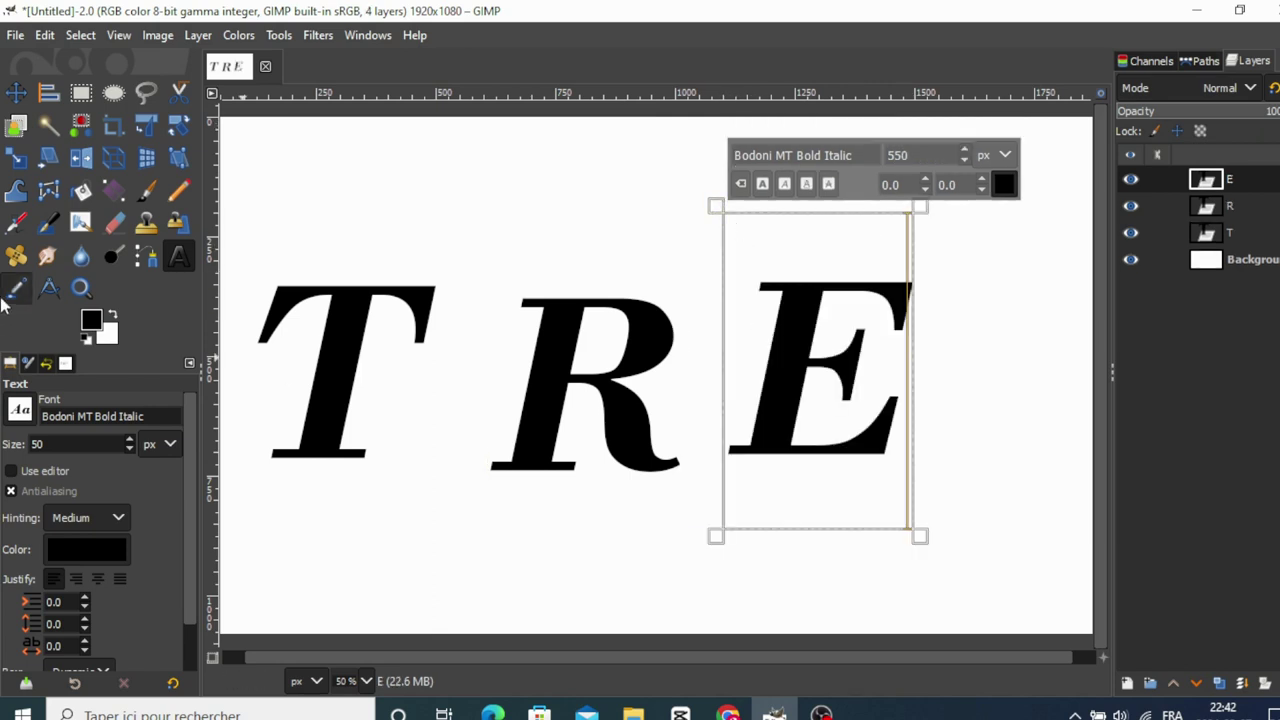
left_click(20, 93)
left_click(179, 257)
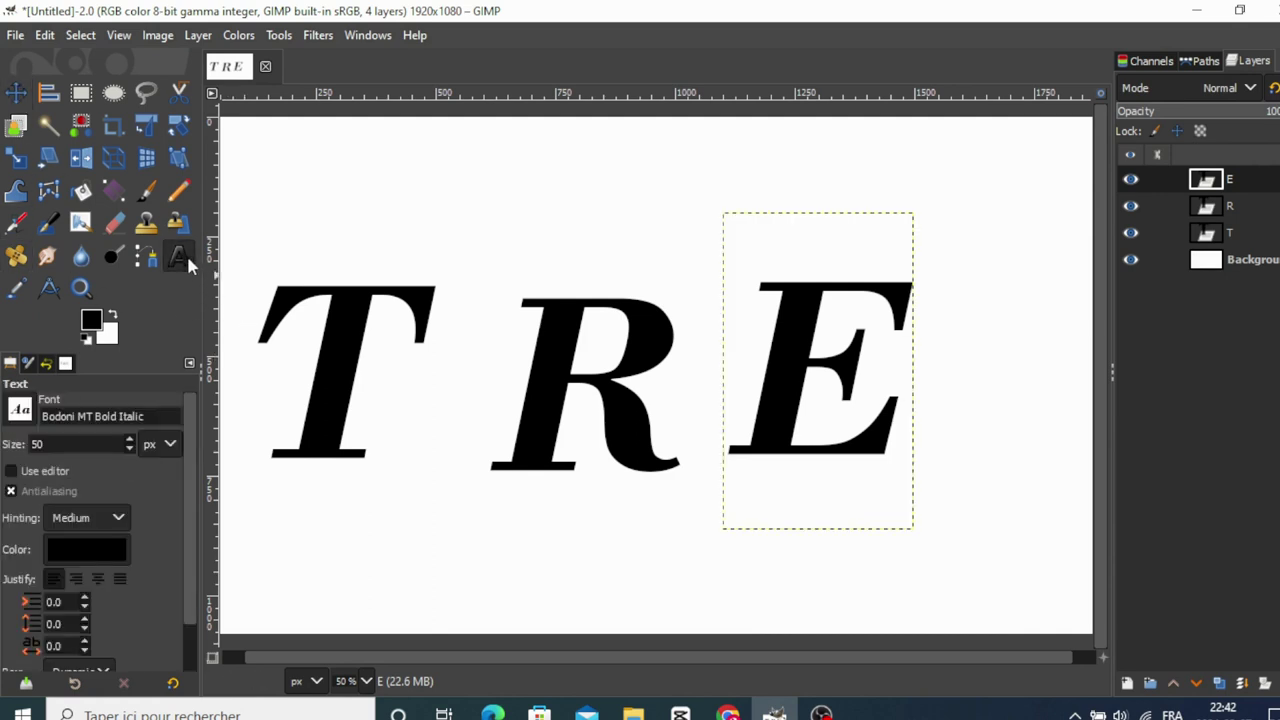
left_click(471, 163)
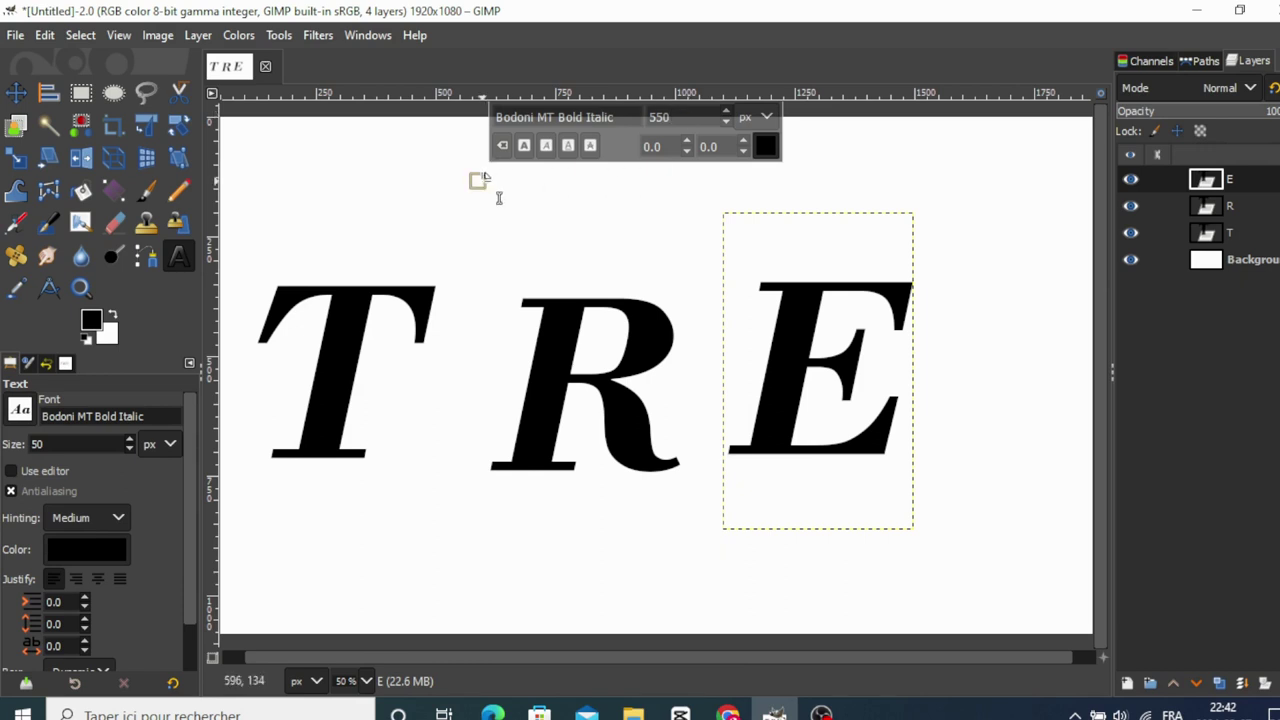
type("N")
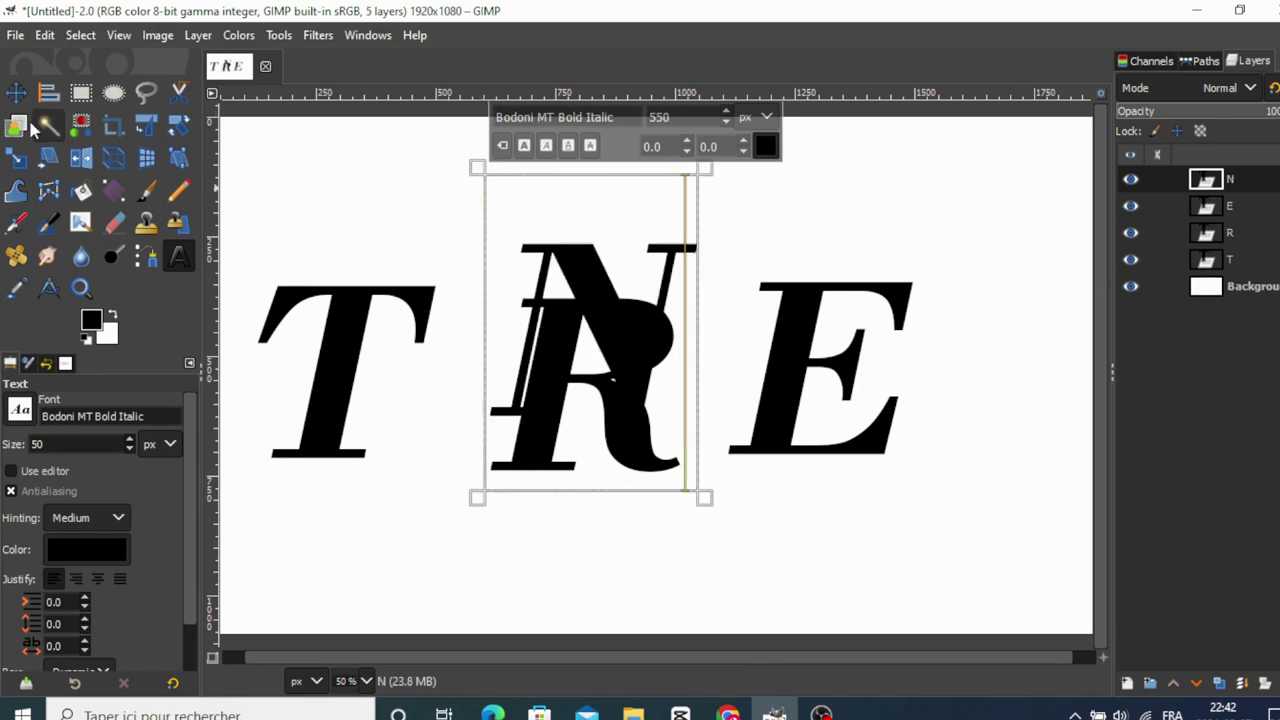
left_click(18, 94)
Start a fifth text box to the right of the E for the D.
left_click(179, 257)
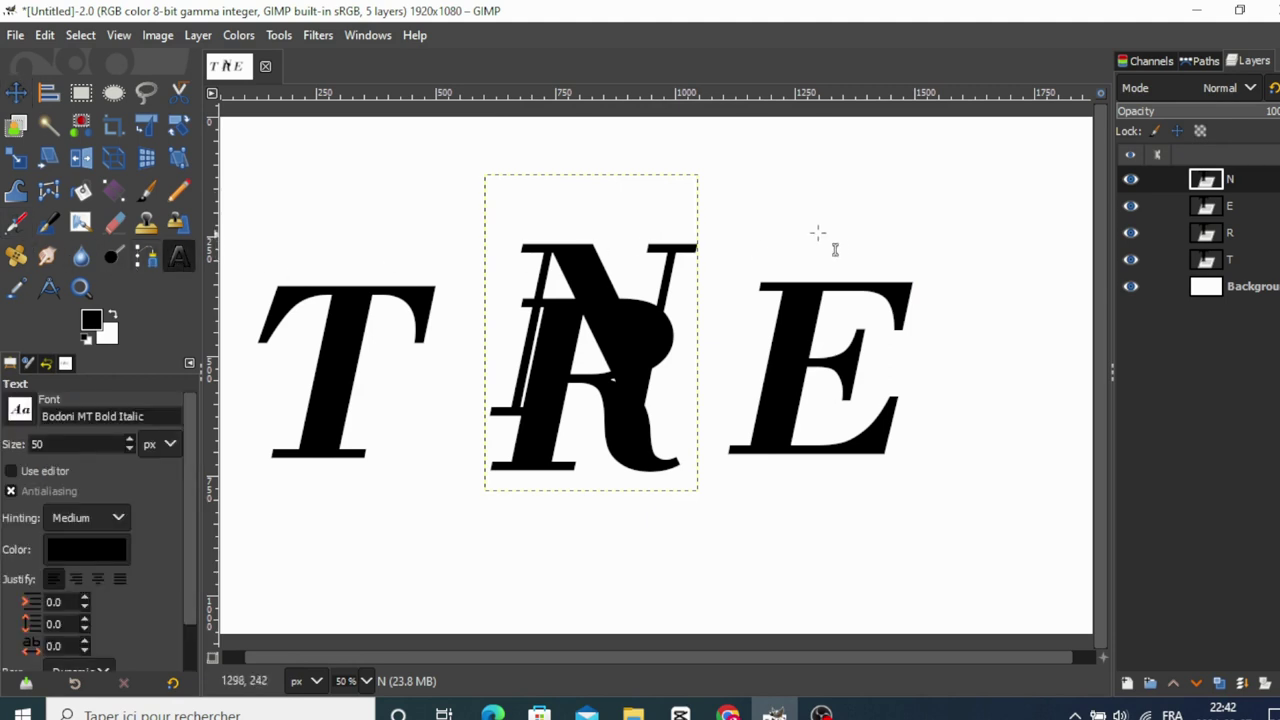
left_click(878, 188)
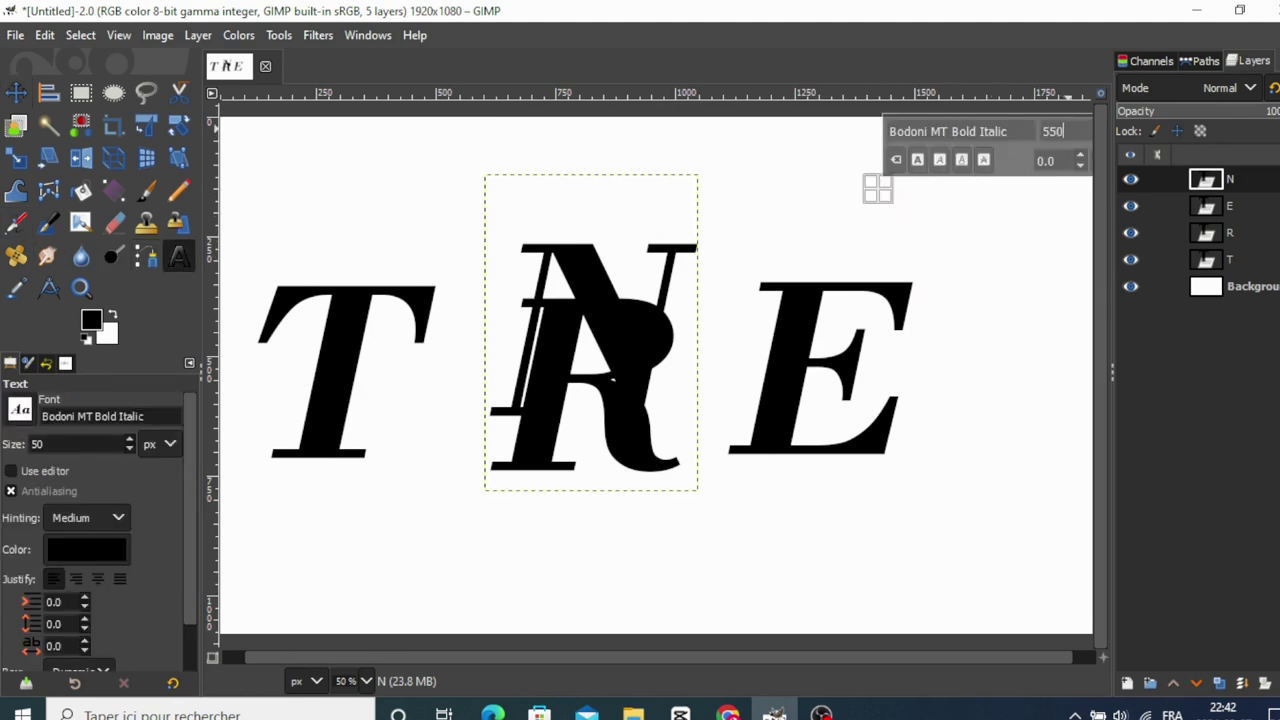
left_click(888, 209)
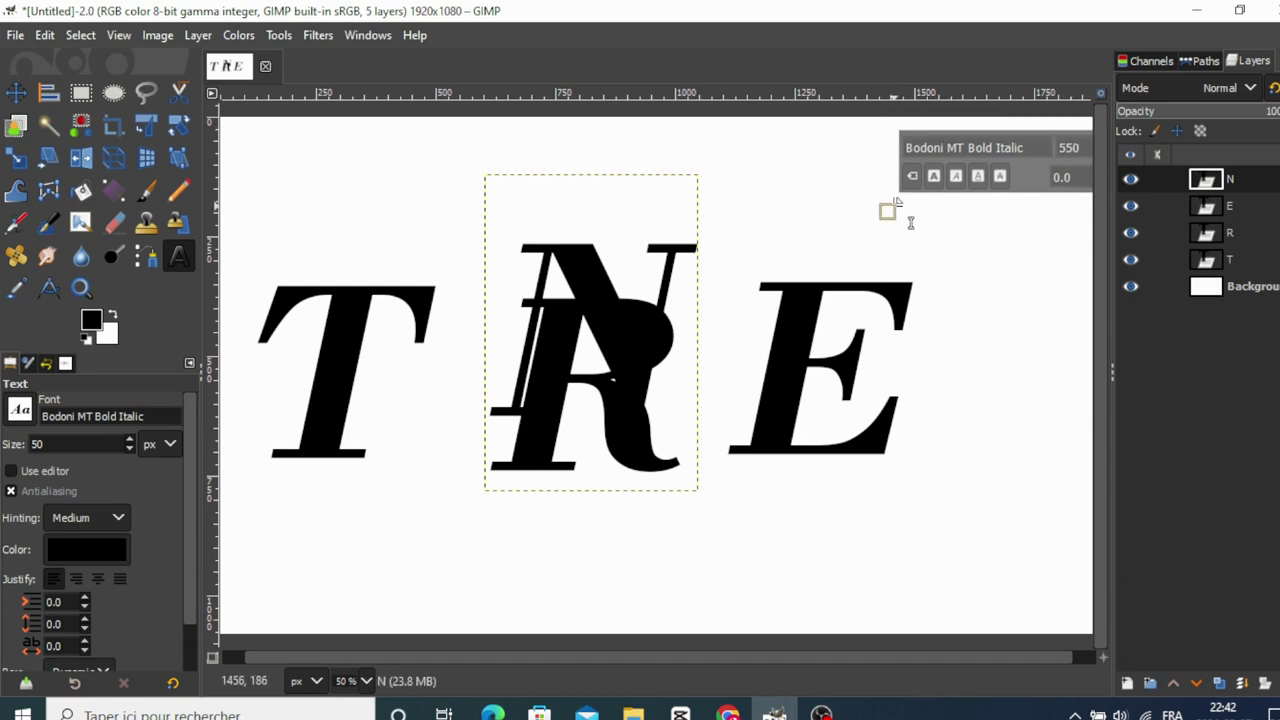
Type the D, then drag T, R, E, N and D into a tight row.
type("D")
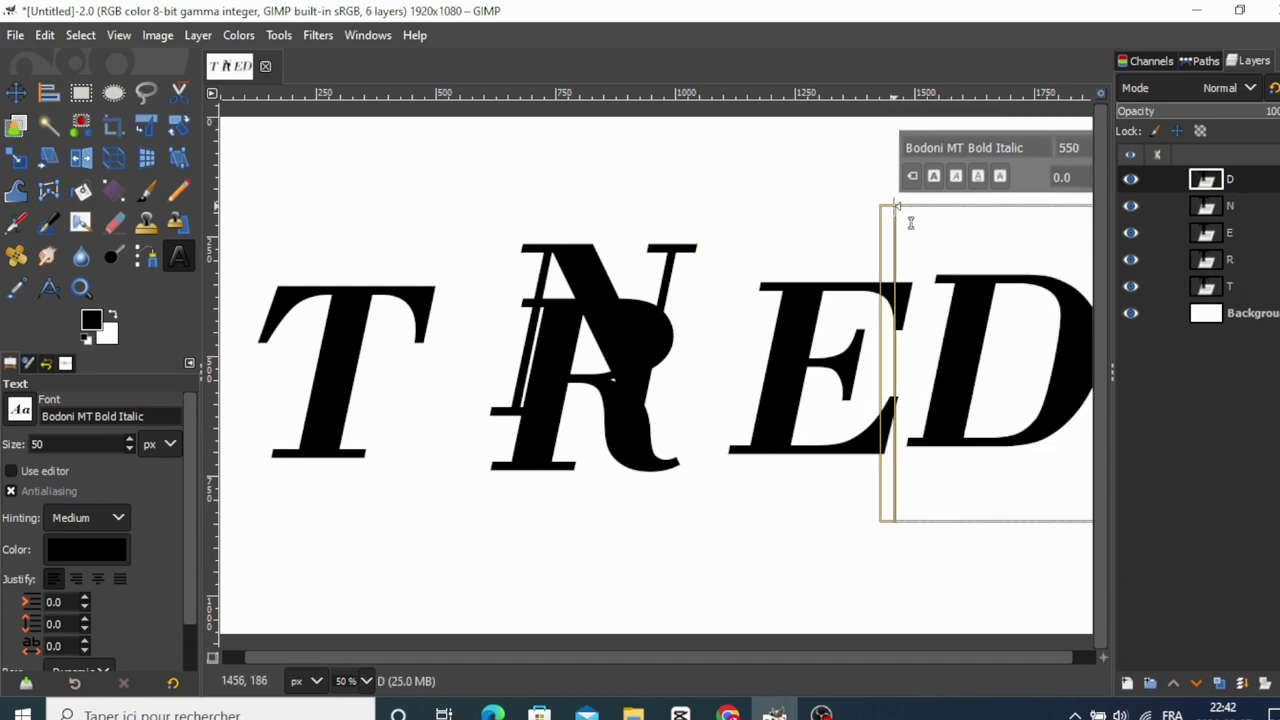
left_click(14, 91)
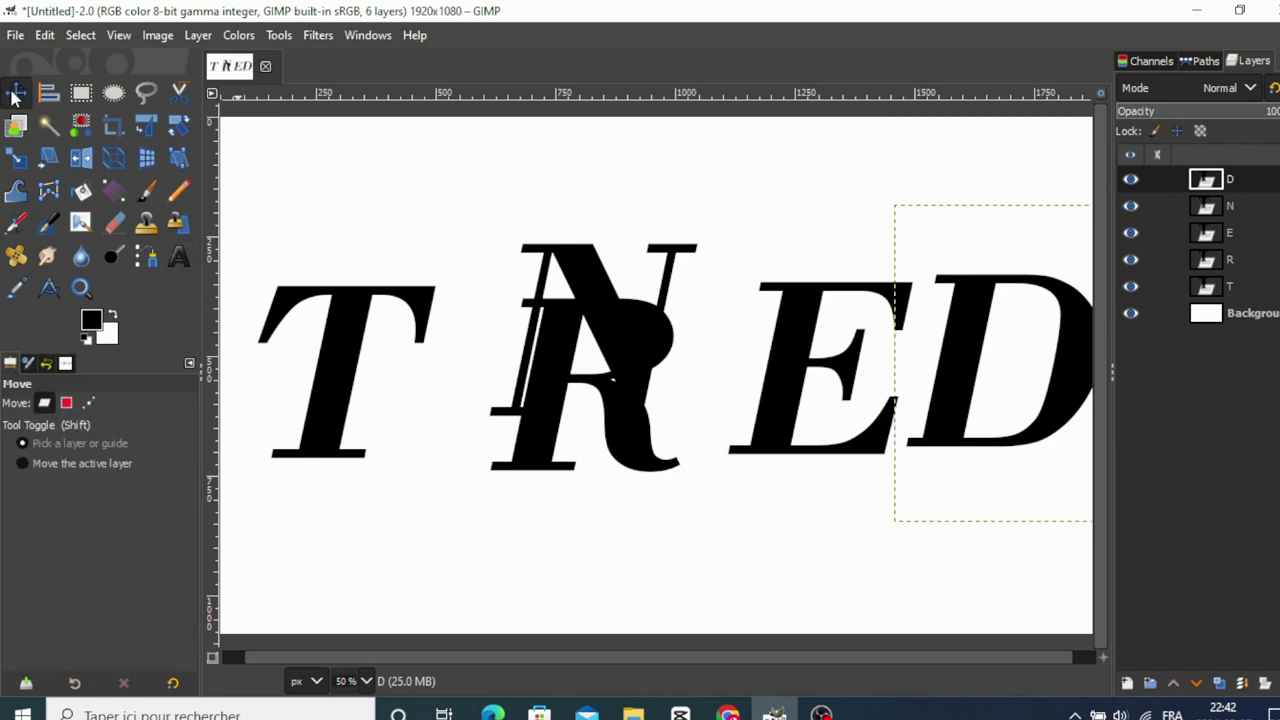
left_click_drag(350, 361, 325, 366)
left_click(634, 320)
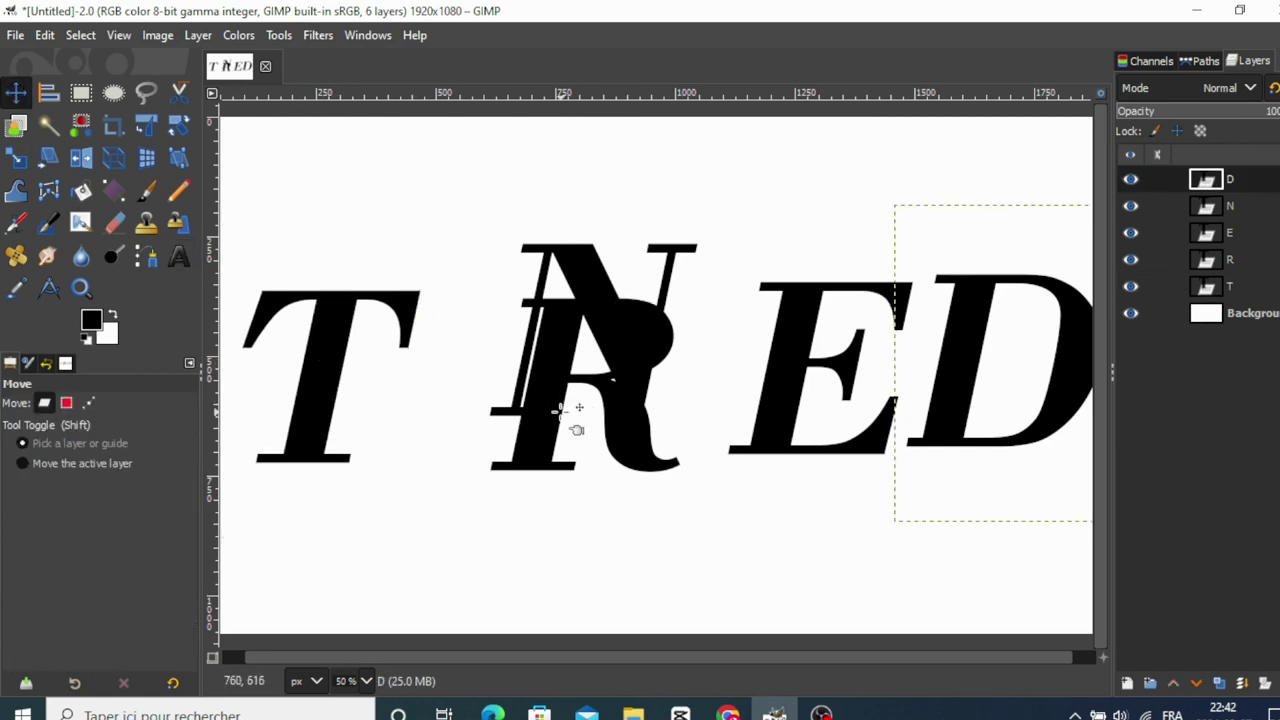
left_click_drag(544, 444, 427, 438)
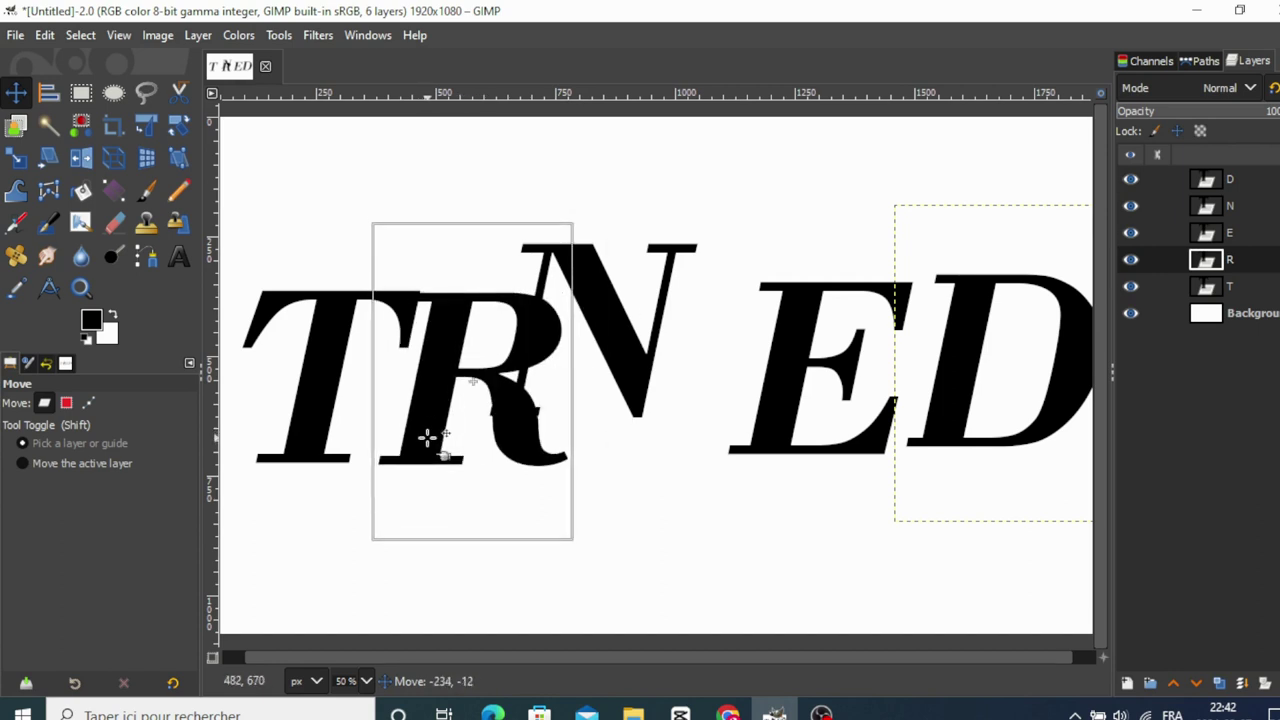
left_click_drag(427, 438, 425, 437)
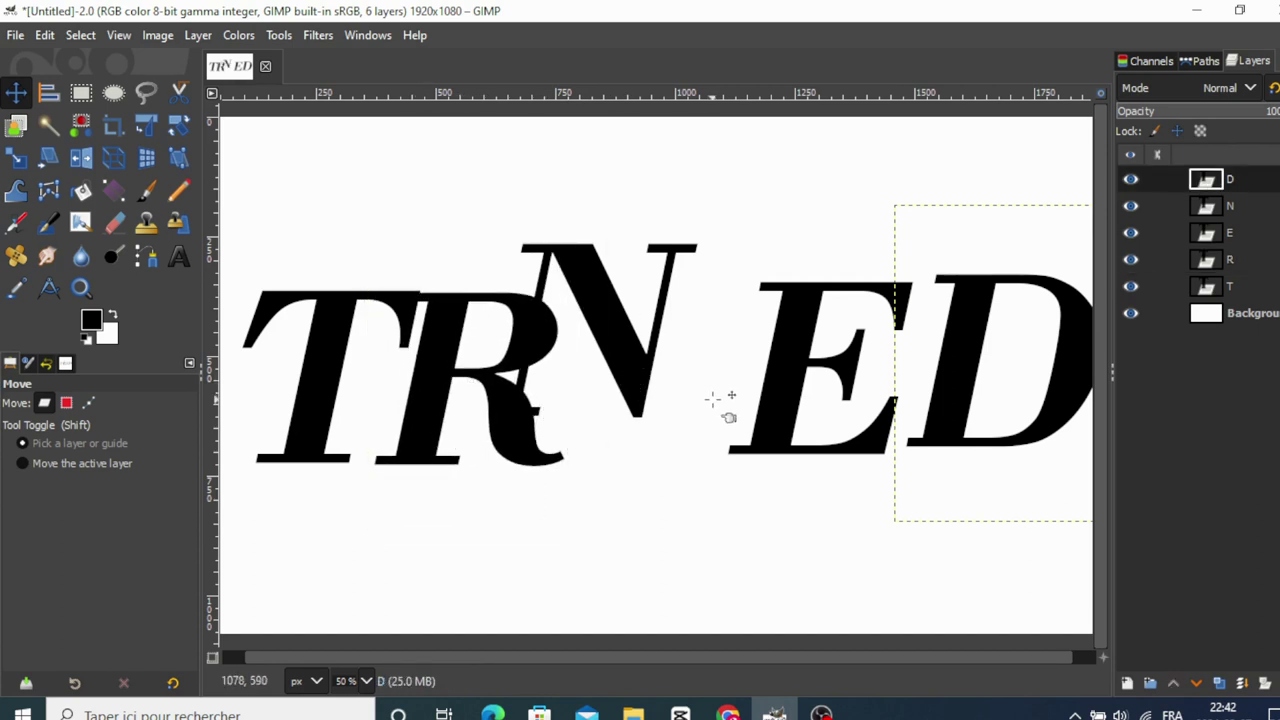
left_click_drag(776, 409, 567, 419)
left_click_drag(567, 251, 750, 307)
left_click_drag(951, 343, 841, 361)
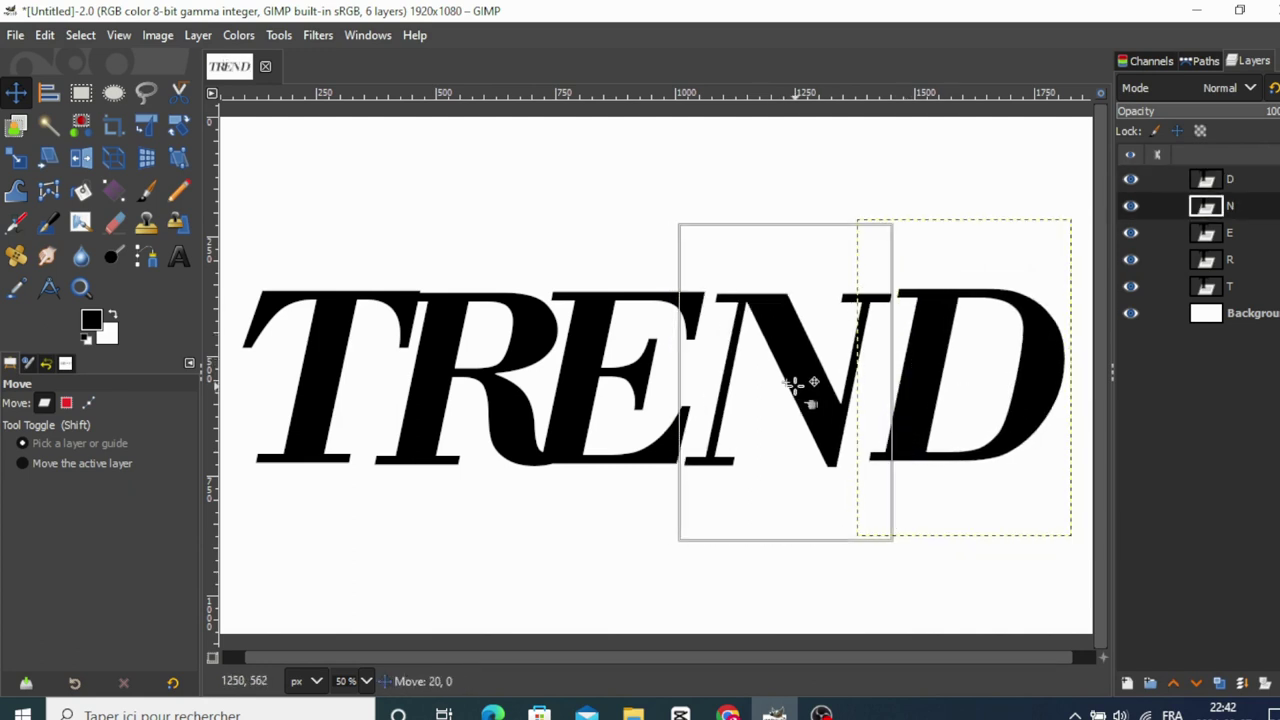
left_click_drag(785, 385, 796, 377)
left_click(1197, 178)
Apply Layer to Image Size to the N and T letter layers from the Layers panel.
right_click(1201, 181)
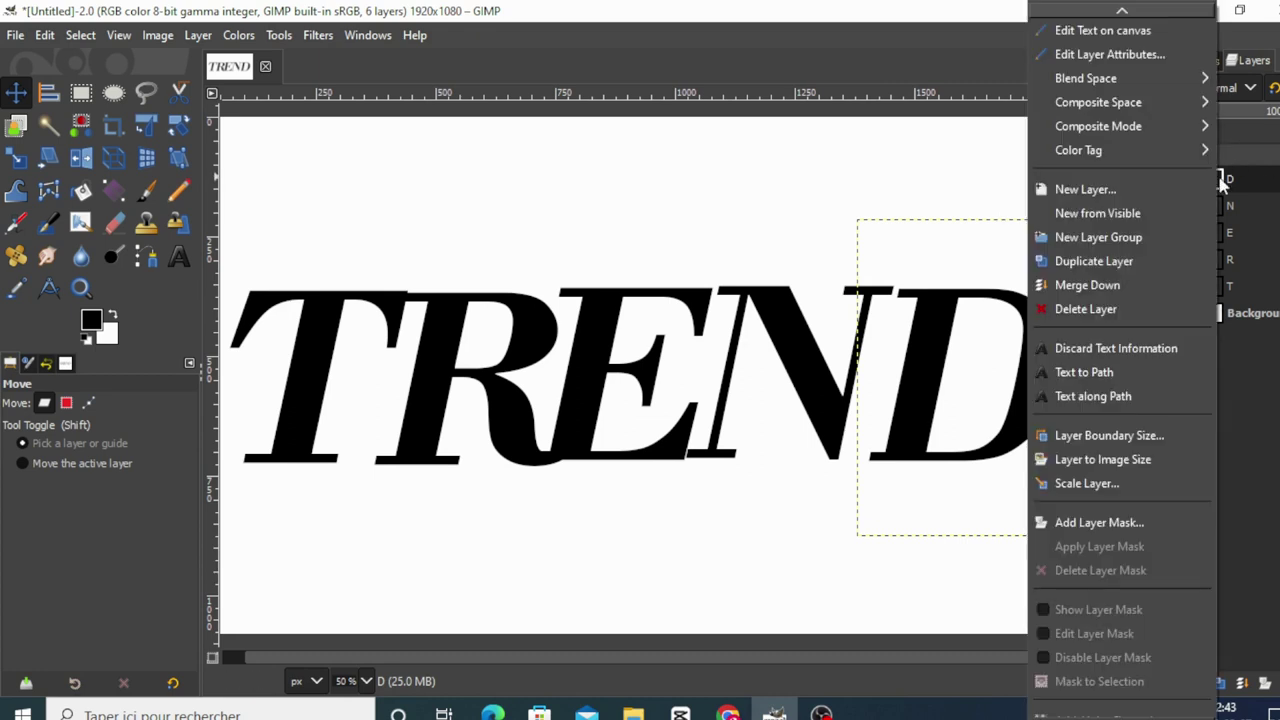
left_click(1135, 462)
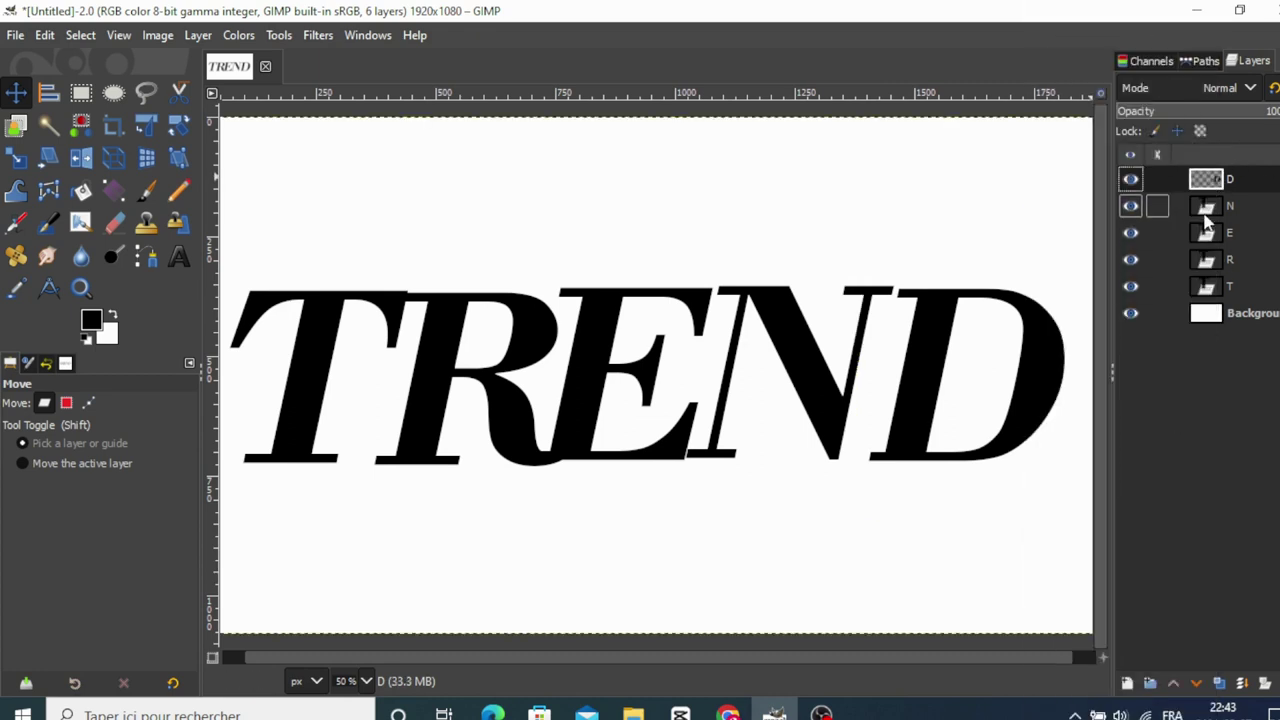
right_click(1205, 206)
left_click(1140, 459)
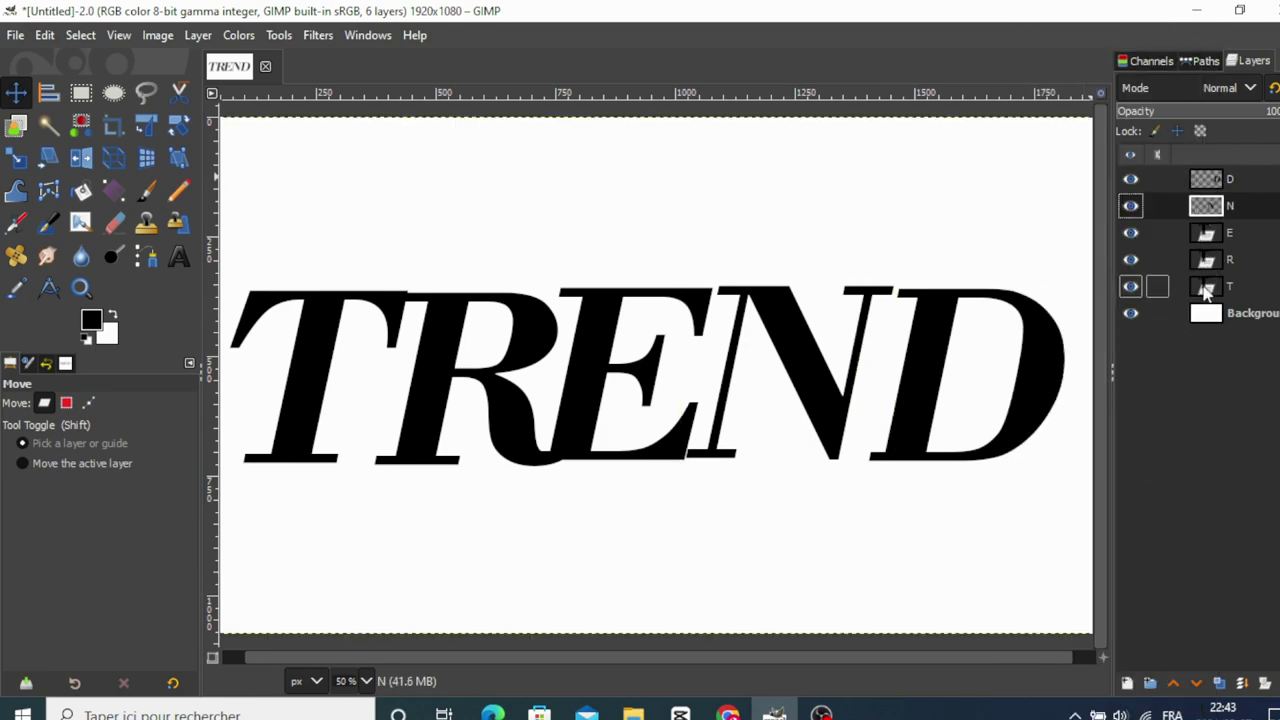
right_click(1215, 286)
left_click(1121, 459)
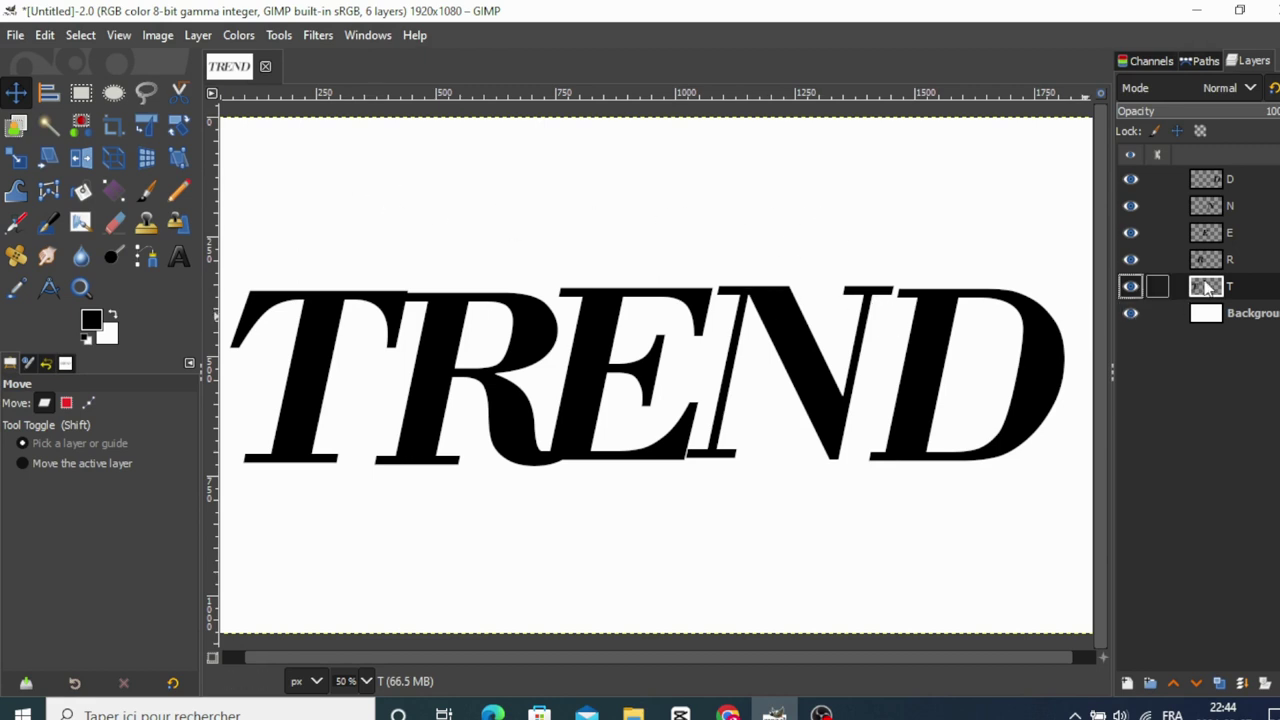
Set the foreground colour to cyan 00d5ff and the background colour to pink ff0091.
left_click(90, 320)
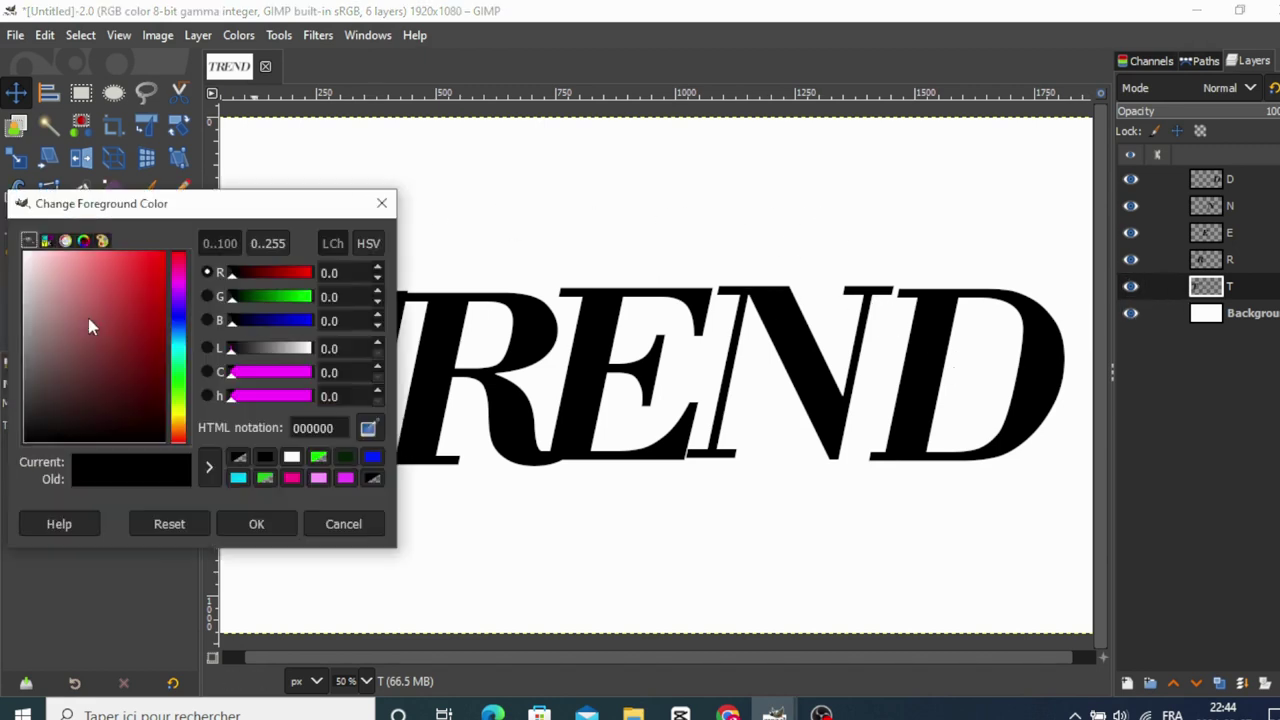
left_click(238, 478)
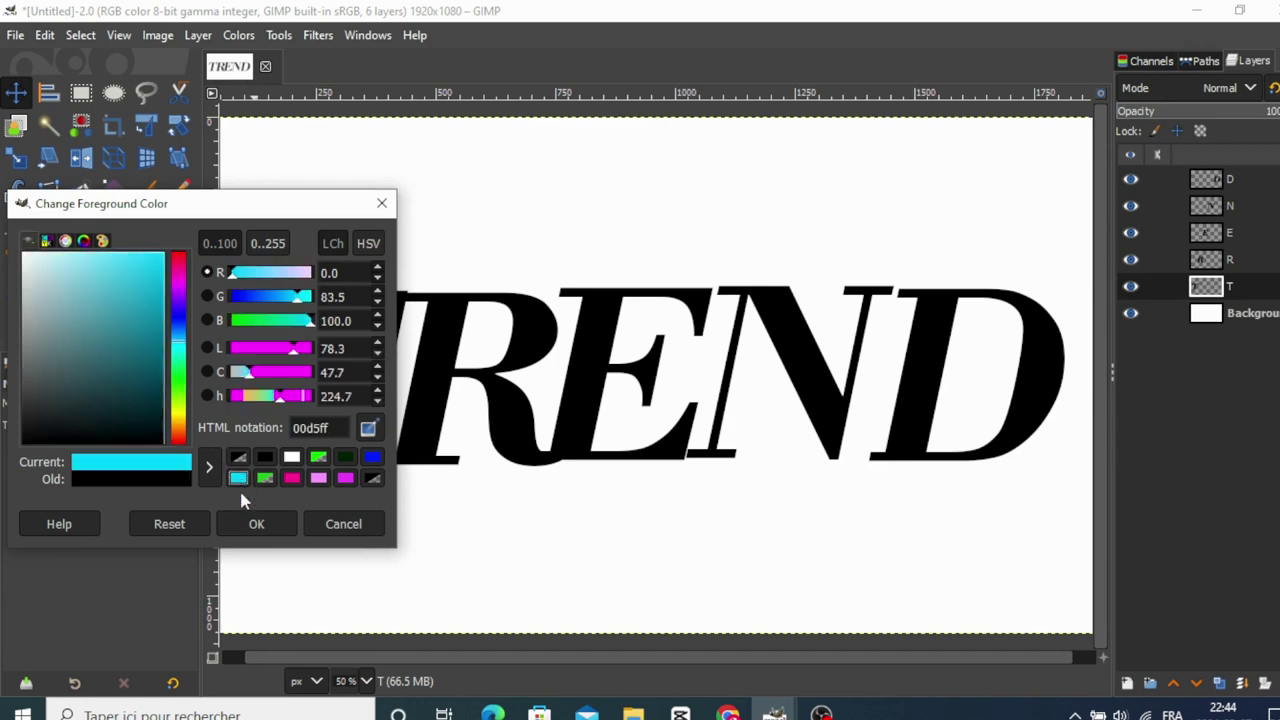
left_click(255, 524)
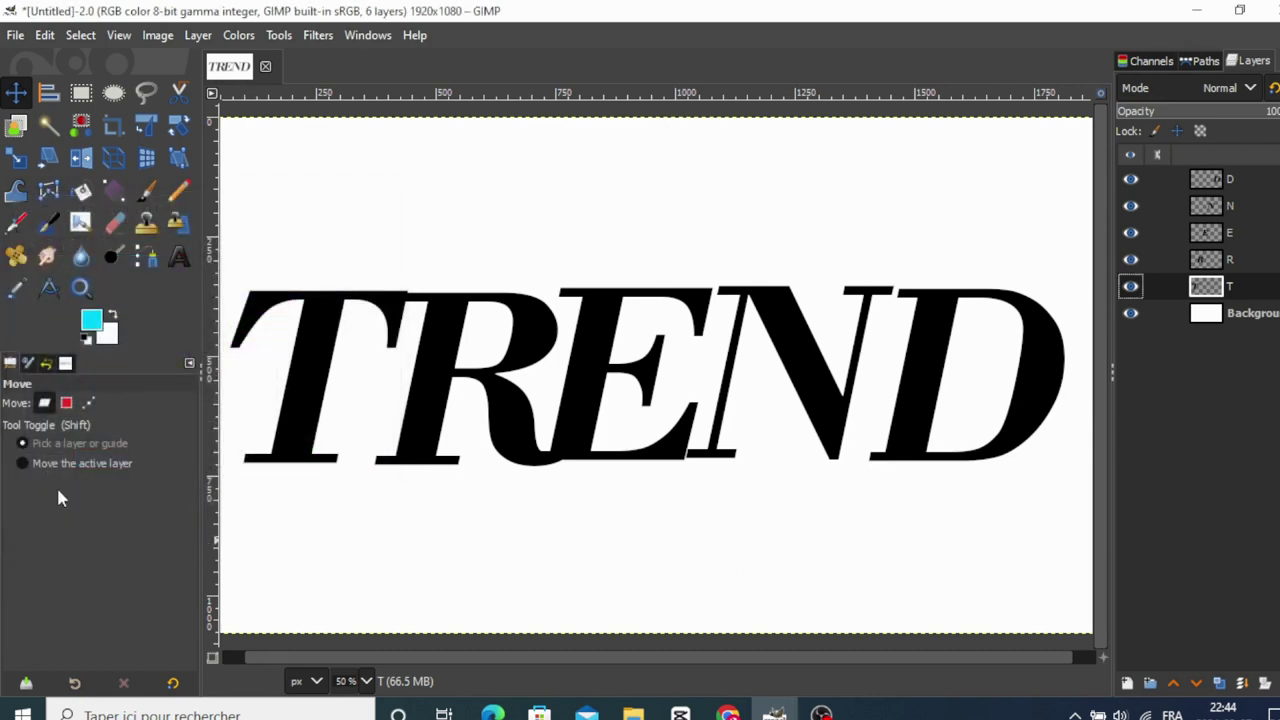
left_click(114, 337)
left_click(290, 478)
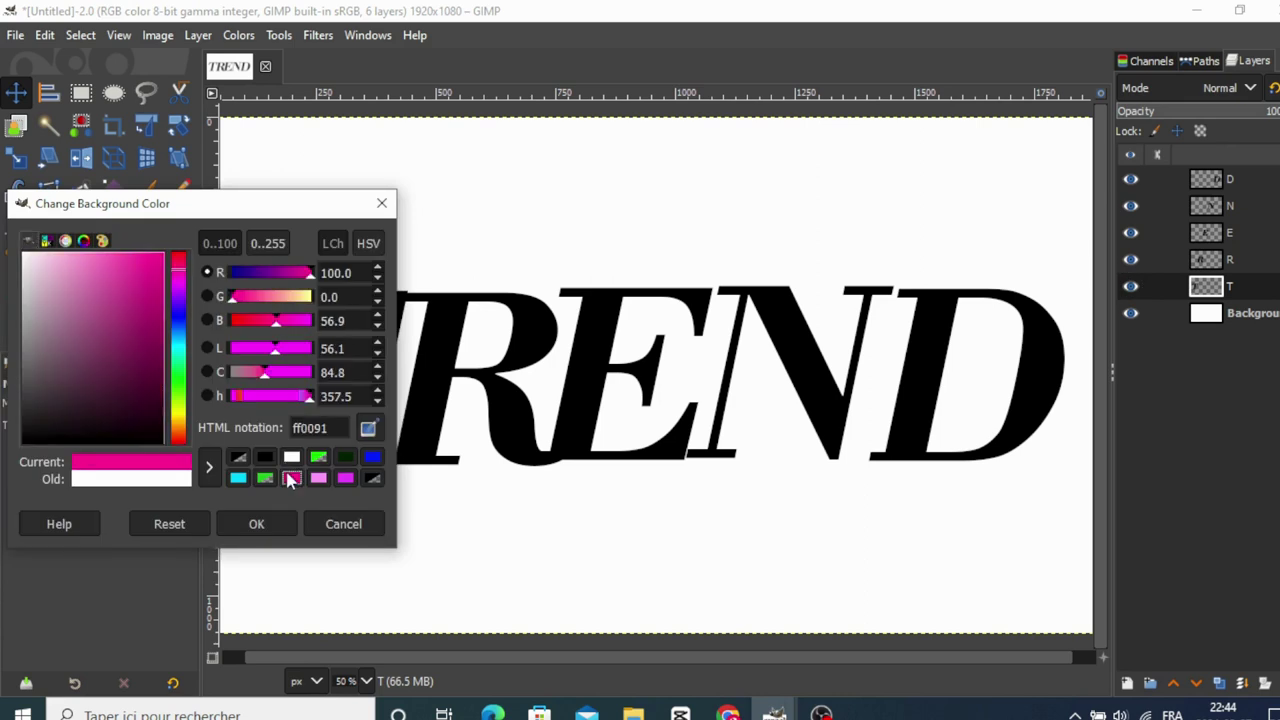
left_click(255, 525)
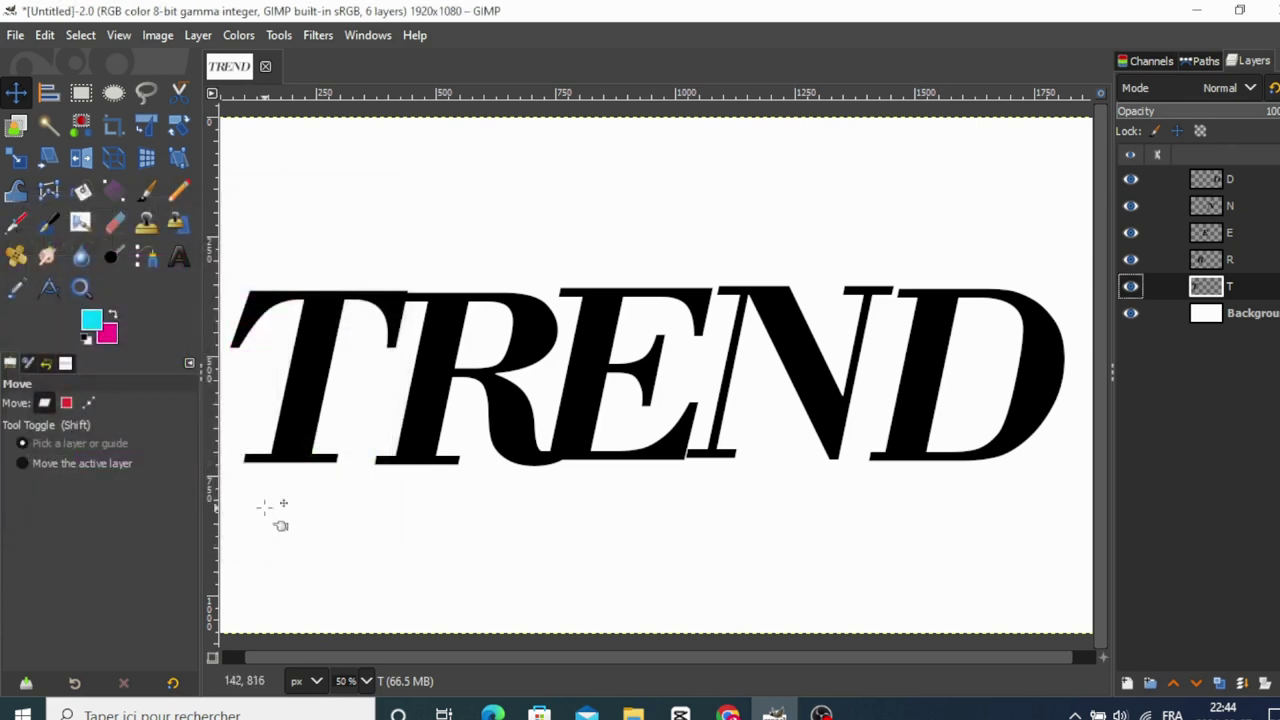
left_click(113, 190)
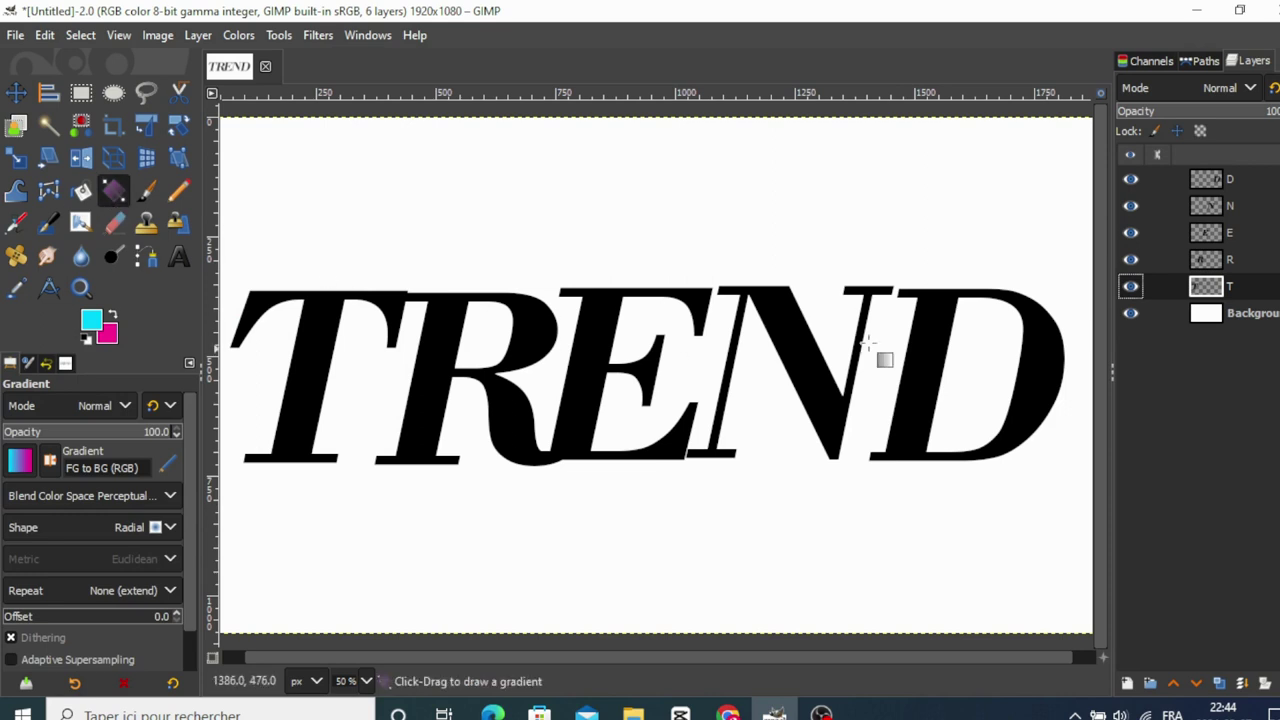
Select the T letter's shape, fill it with the cyan-to-pink gradient, and clear the selection.
right_click(1222, 286)
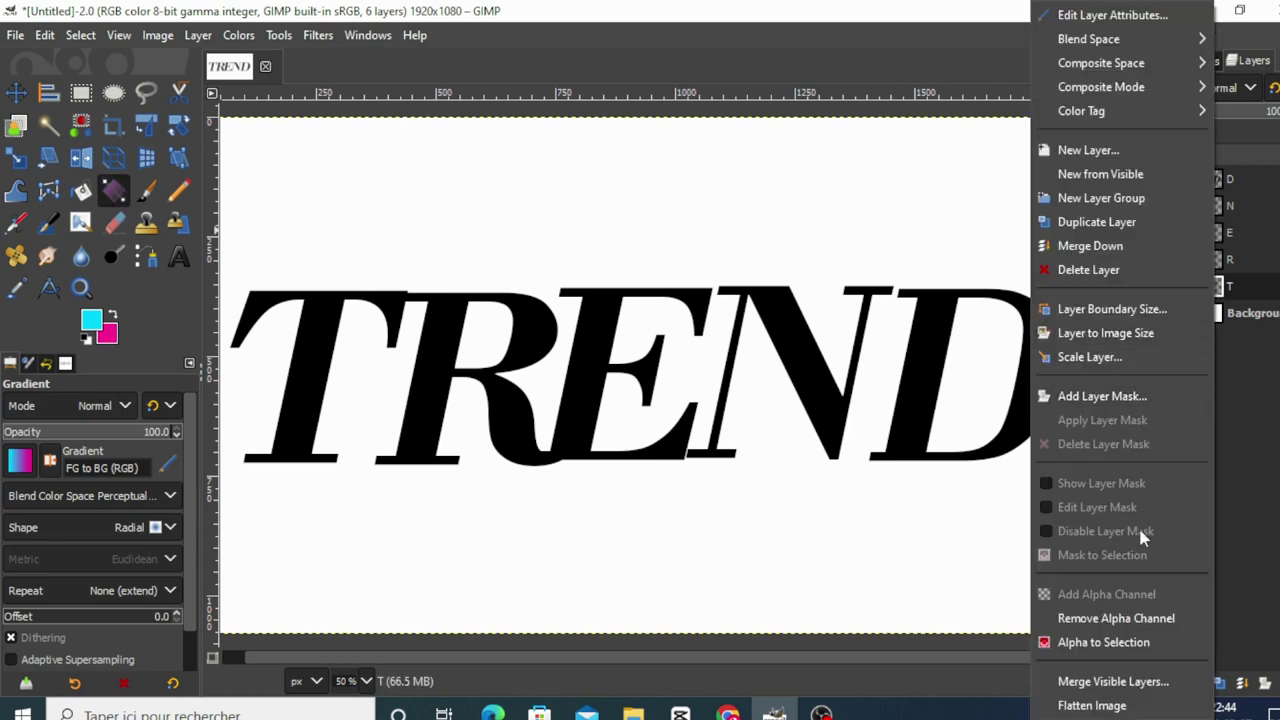
left_click(1110, 642)
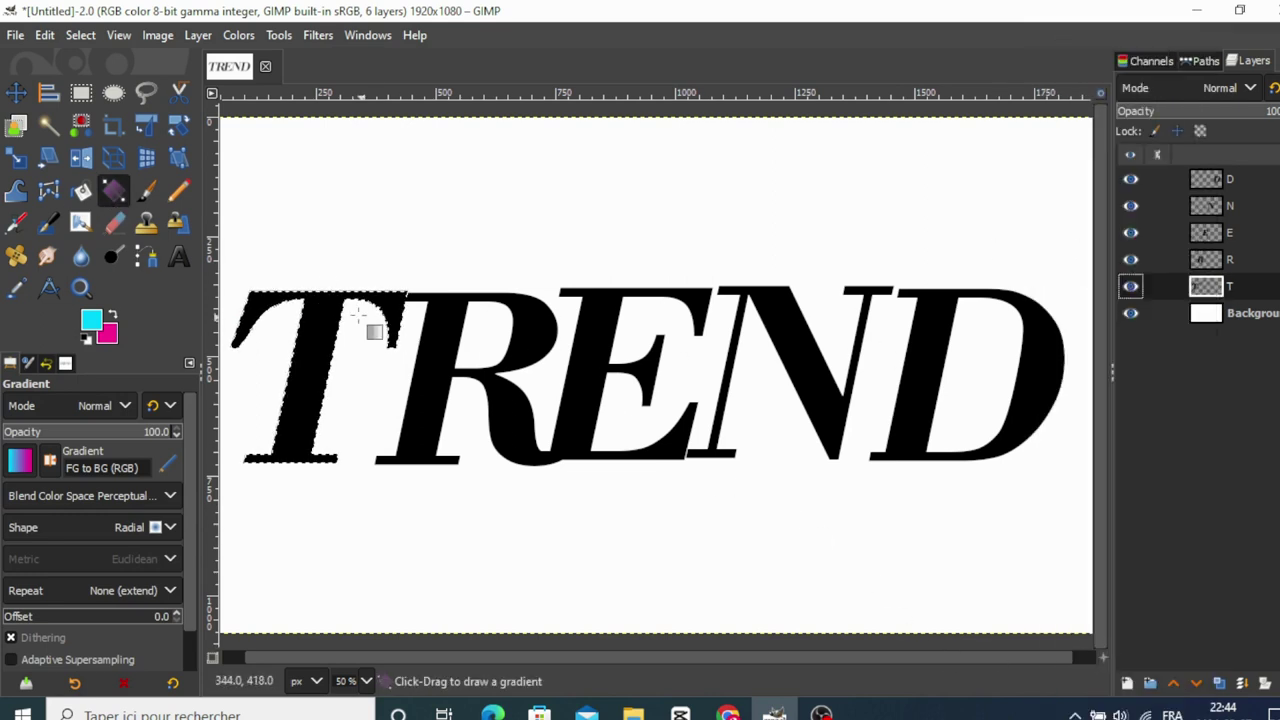
left_click_drag(235, 265, 380, 469)
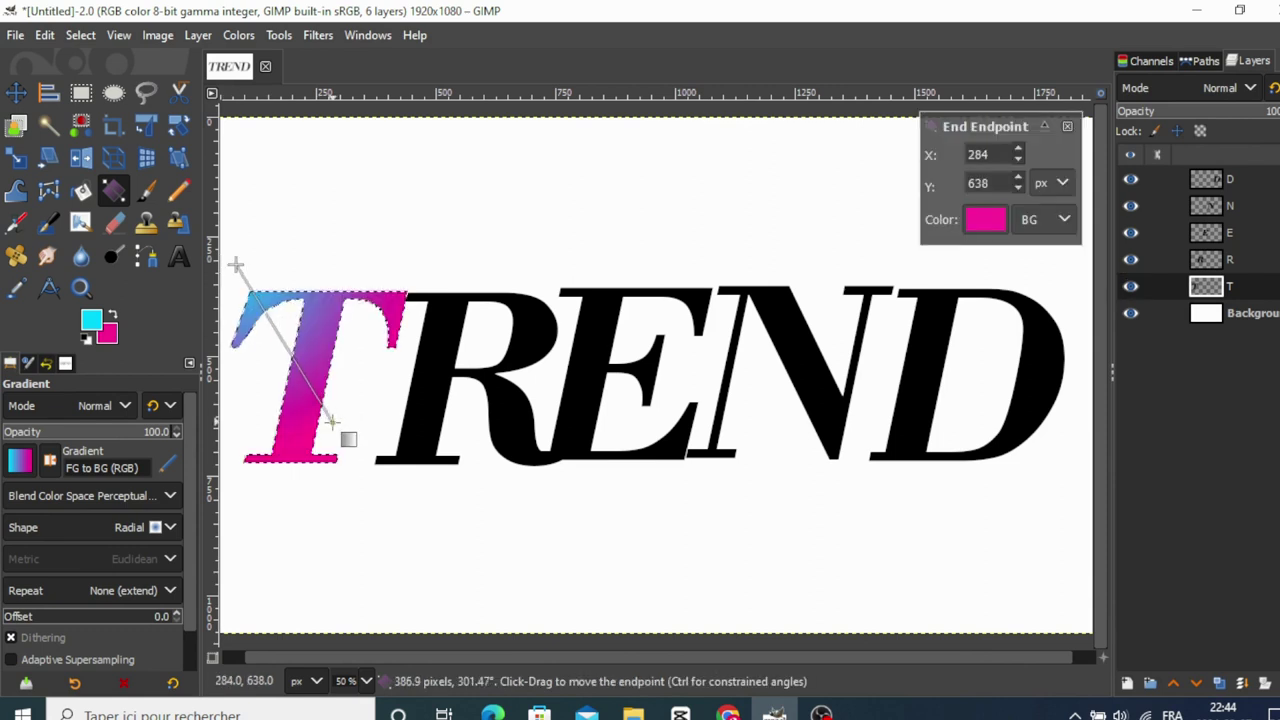
key("m")
key("ctrl+shift+a")
Select the R letter's shape, fill it with the cyan-to-pink gradient, and clear the selection.
right_click(1222, 259)
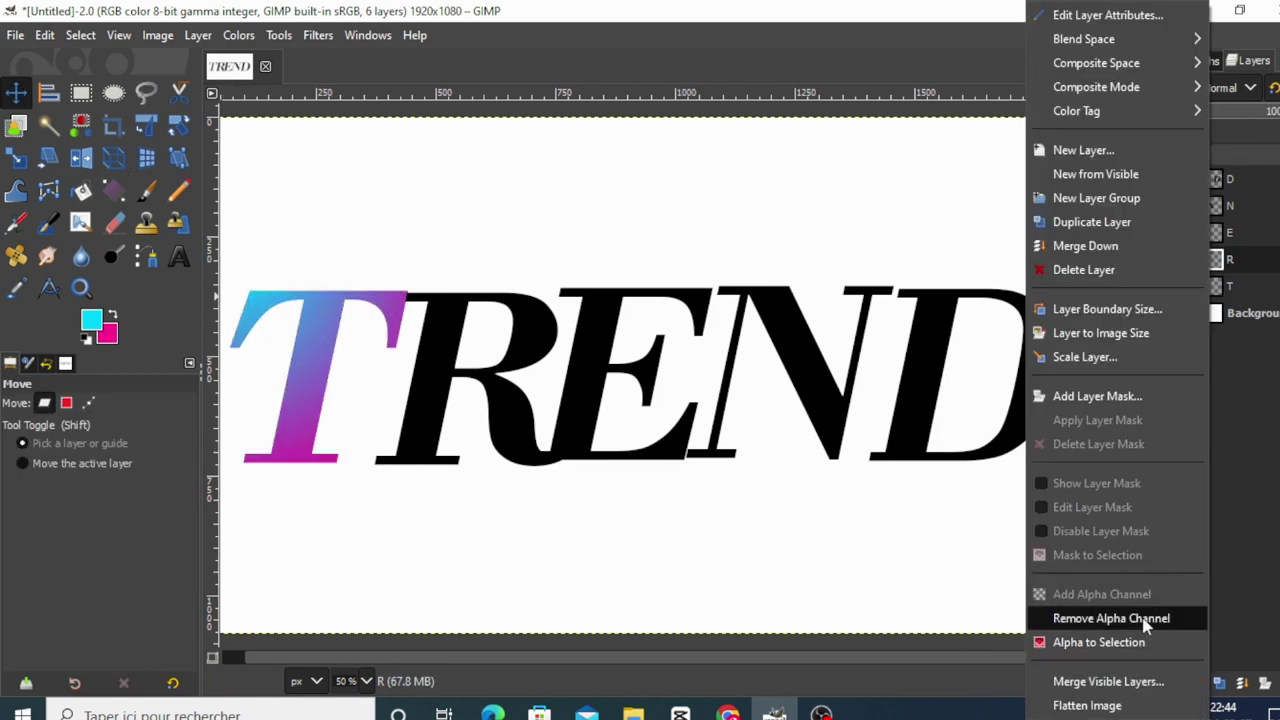
left_click(1110, 642)
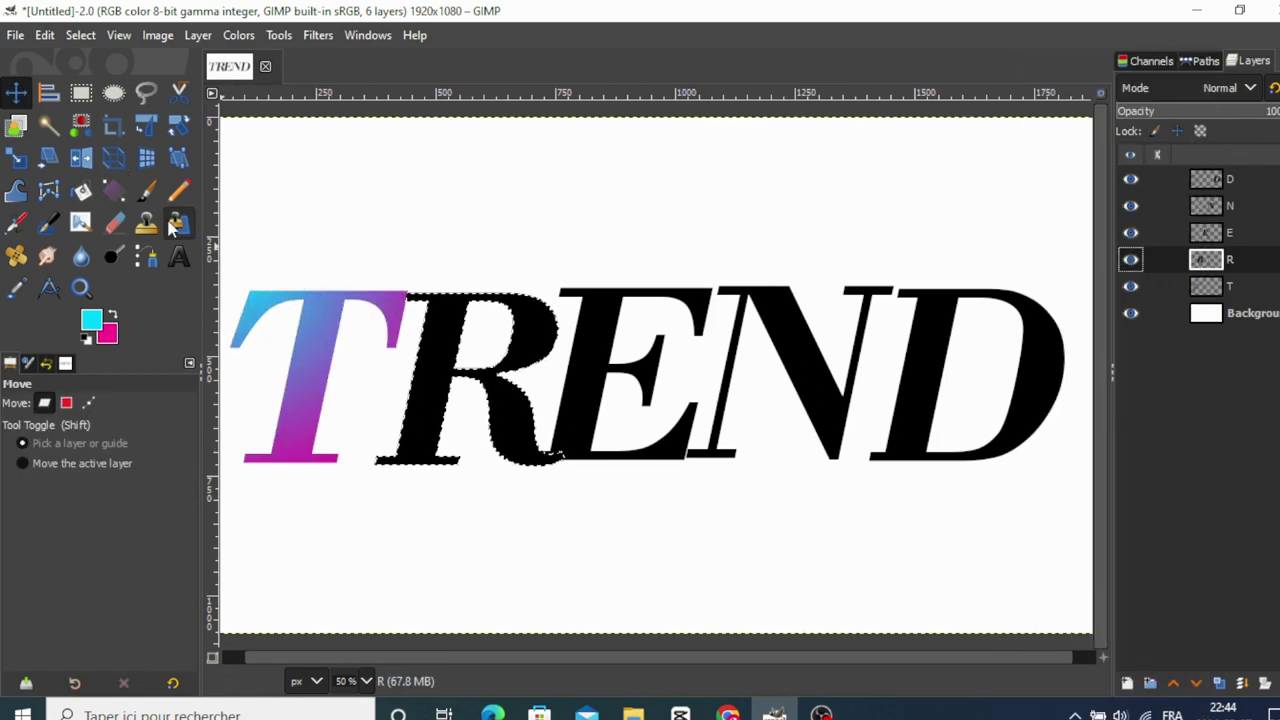
left_click(113, 192)
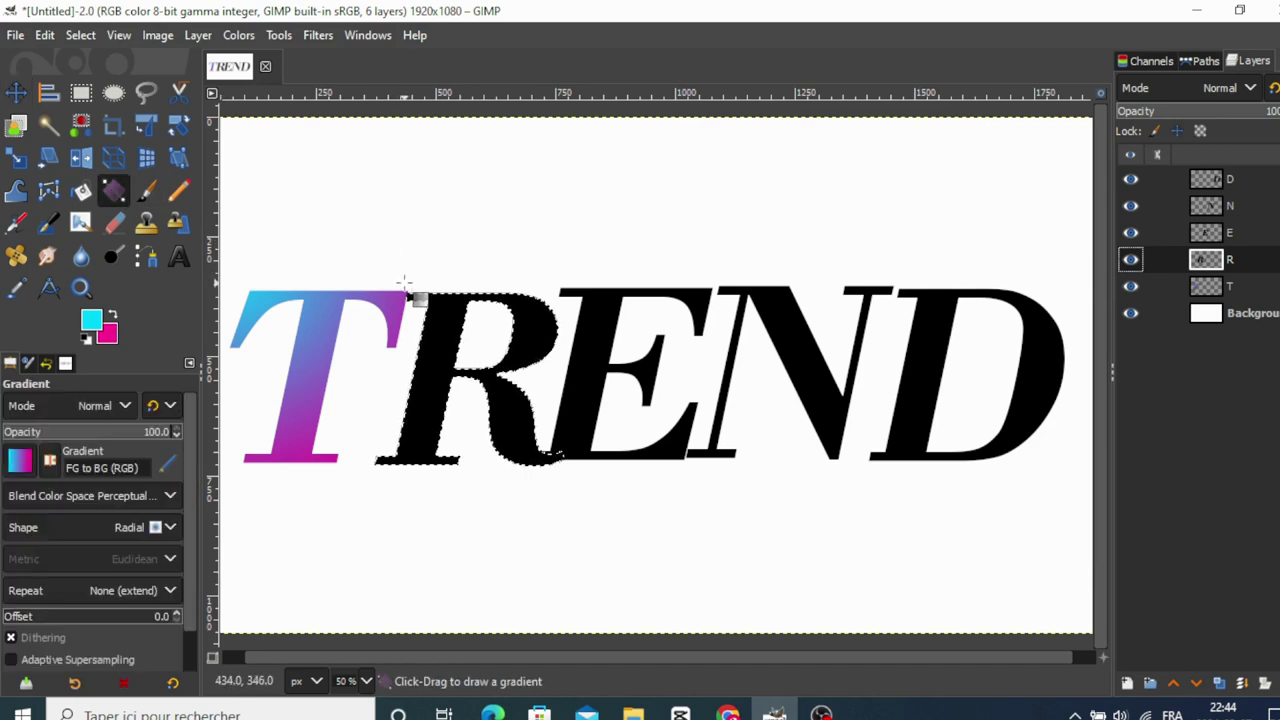
left_click(404, 283)
left_click_drag(418, 298, 566, 443)
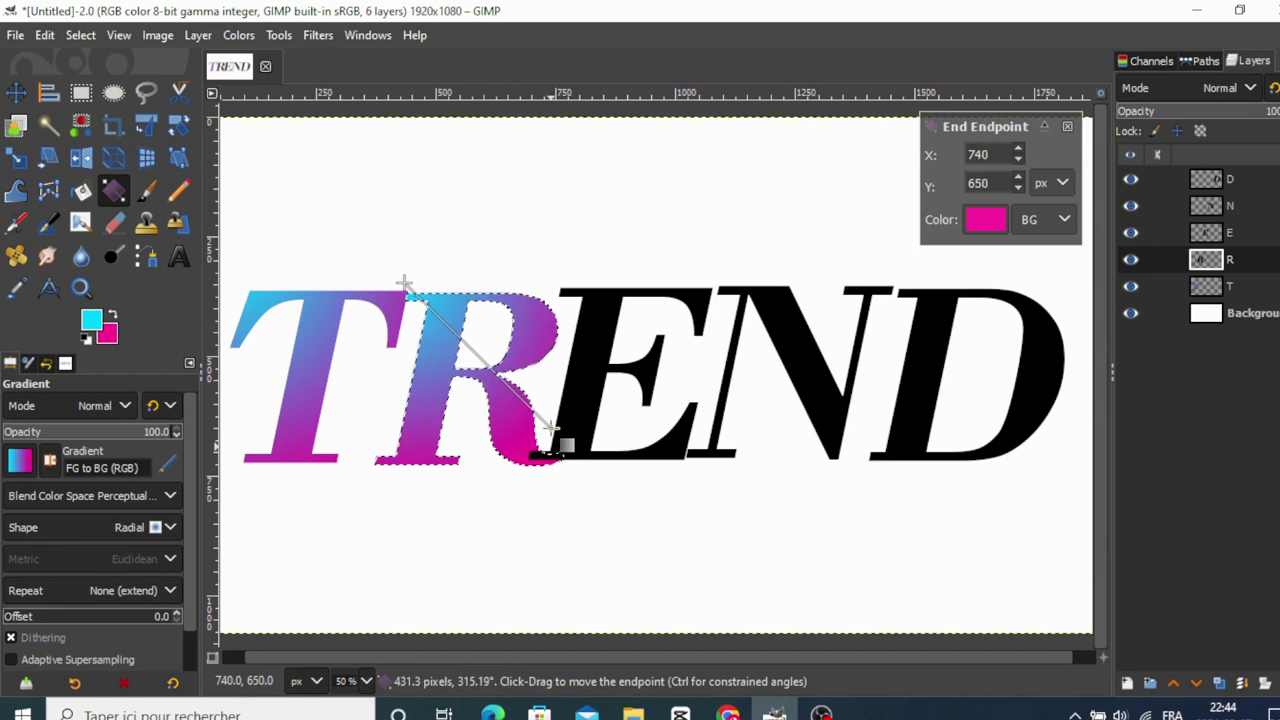
key("m")
key("ctrl+shift+a")
Fill the E with the cyan-to-pink gradient and clear the selection.
left_click(113, 192)
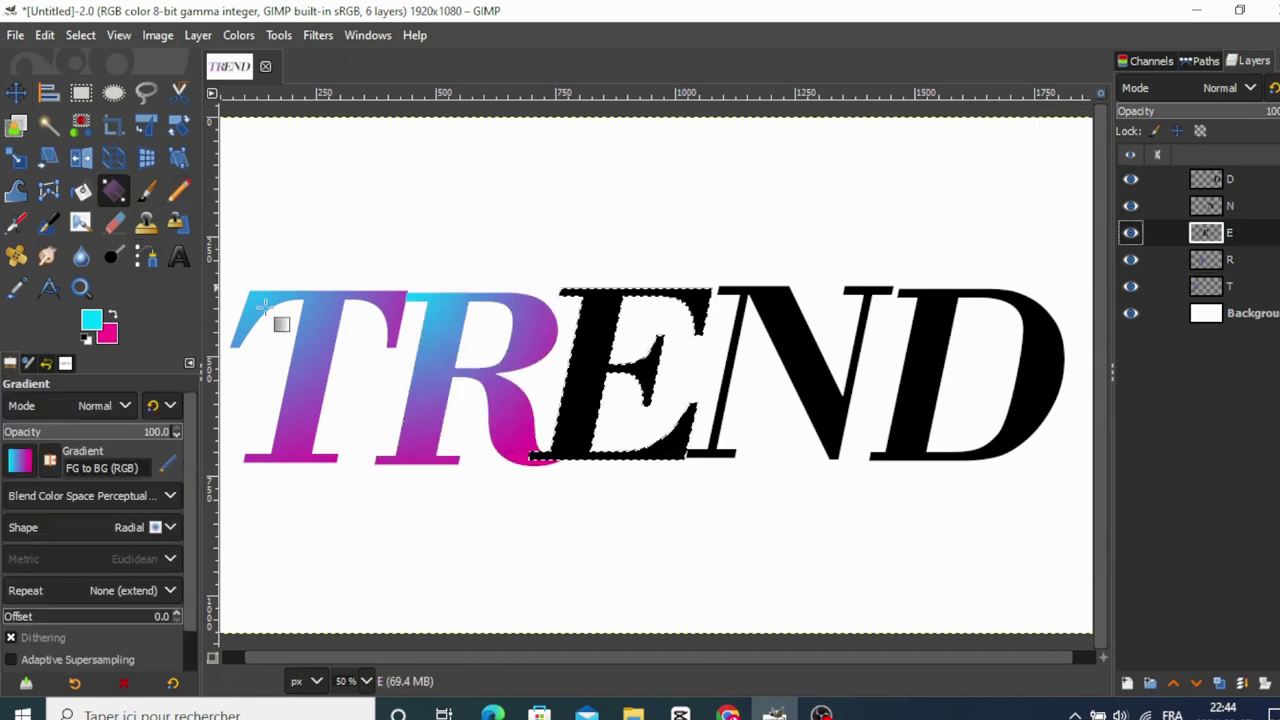
left_click_drag(550, 273, 721, 410)
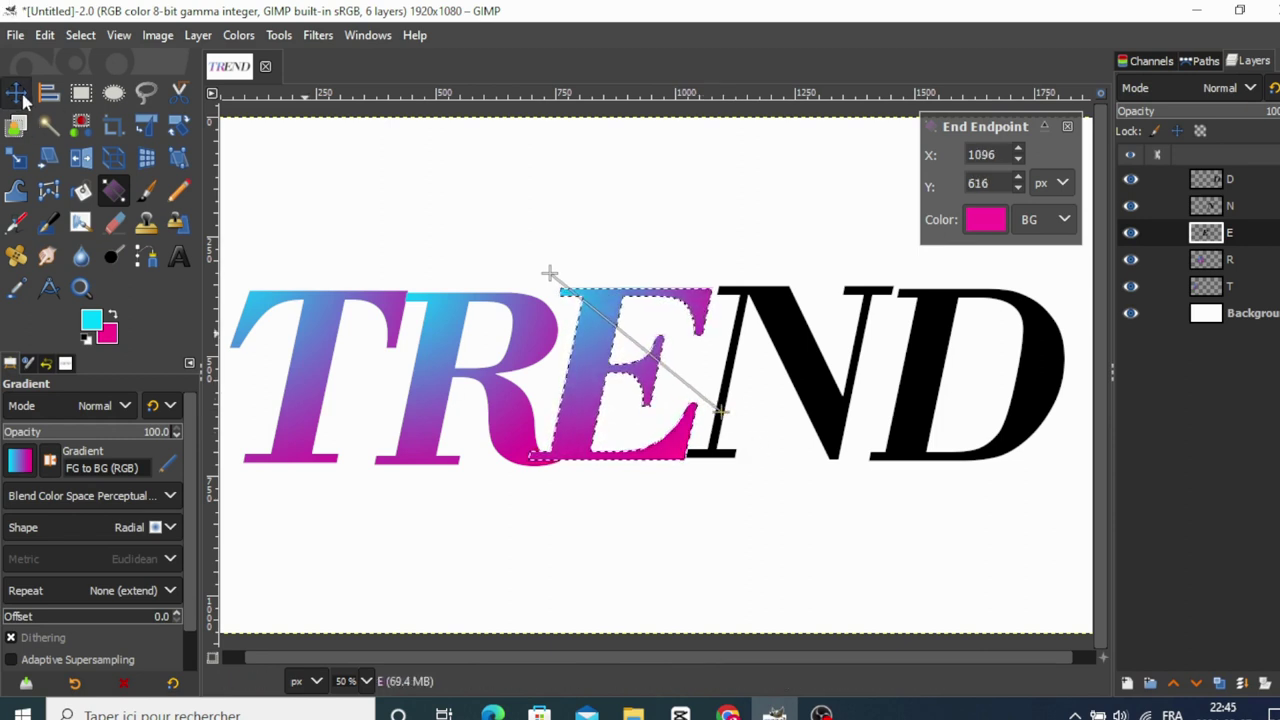
left_click(15, 92)
left_click(80, 35)
left_click(85, 86)
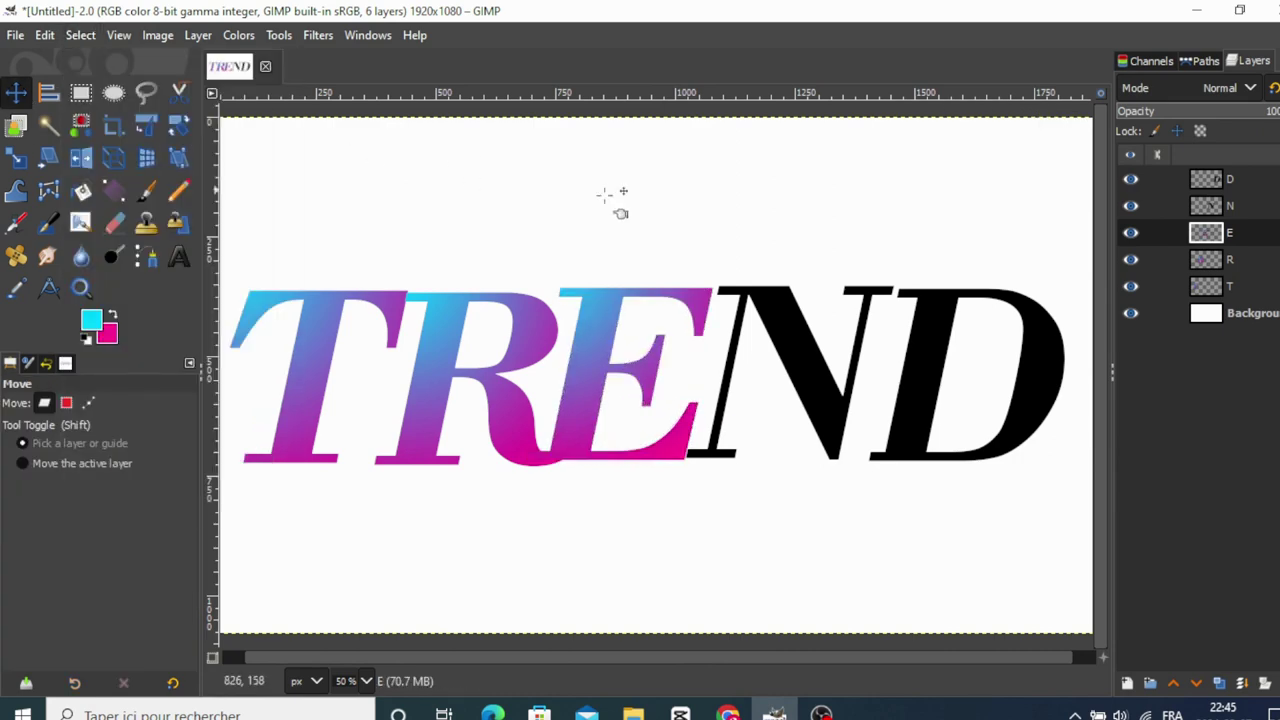
Select the N letter's shape, fill it with the cyan-to-pink gradient, and clear the selection.
left_click(1218, 214)
right_click(1218, 214)
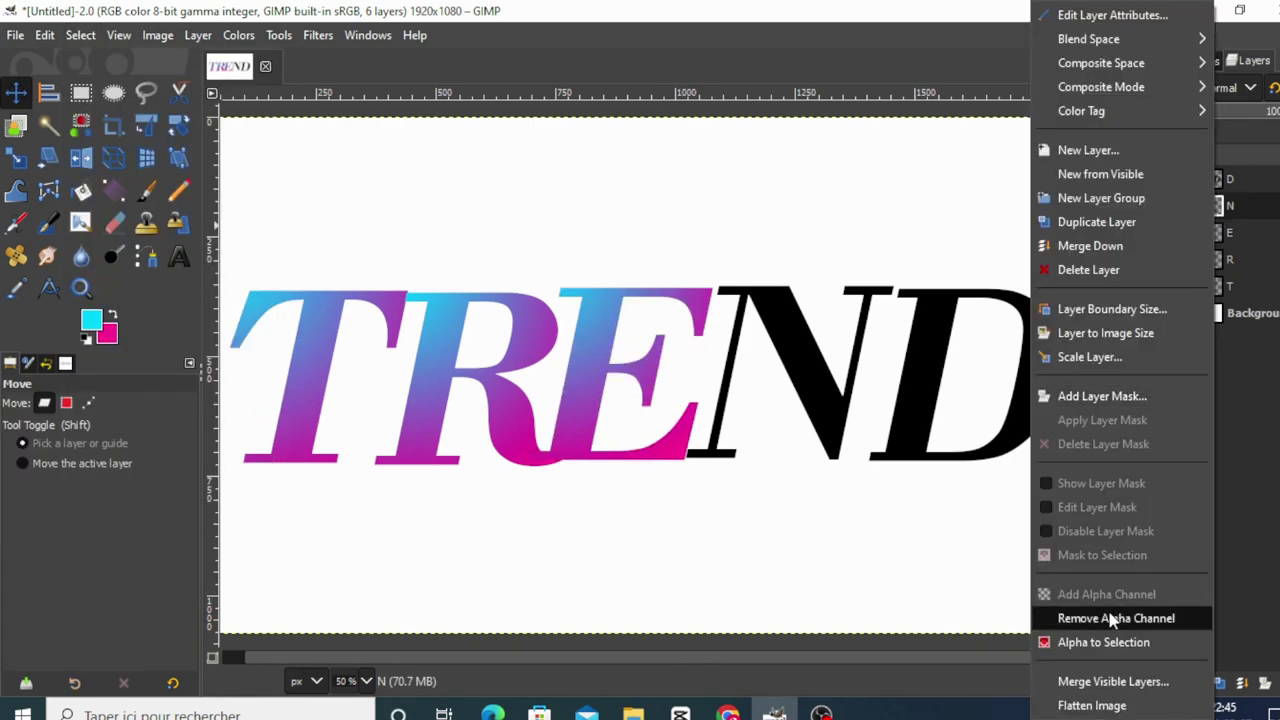
left_click(1104, 642)
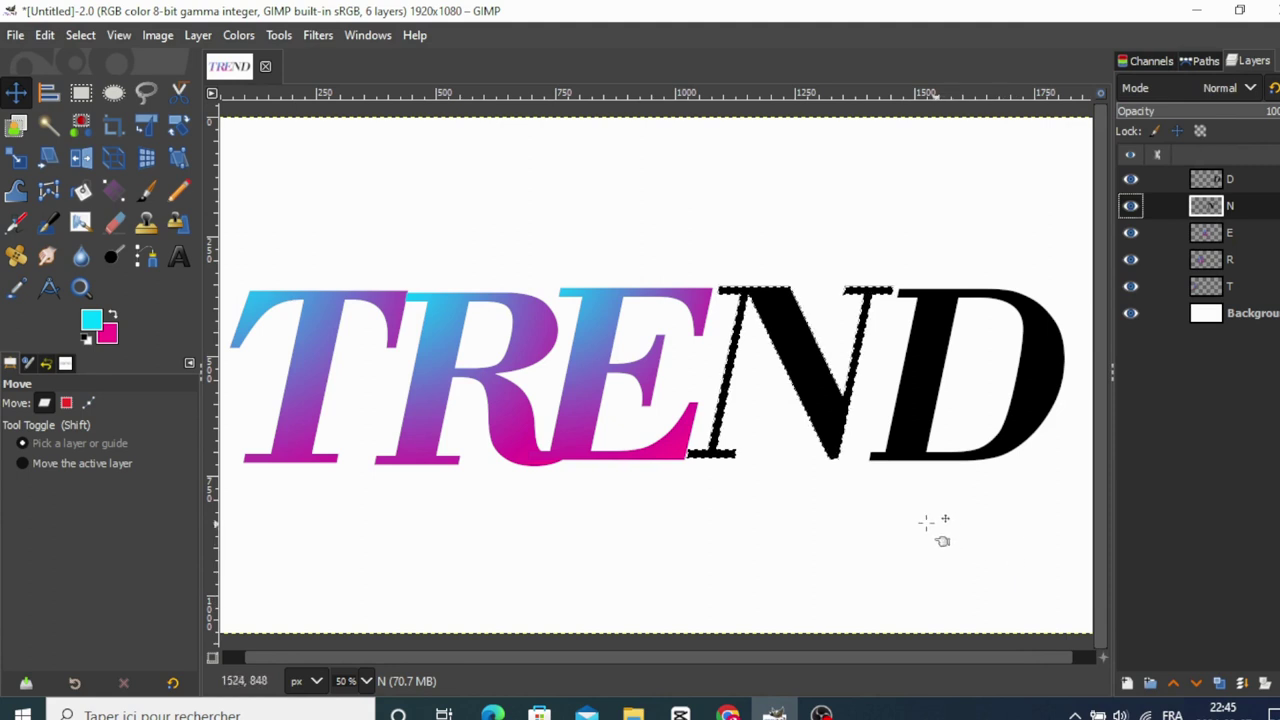
left_click(113, 190)
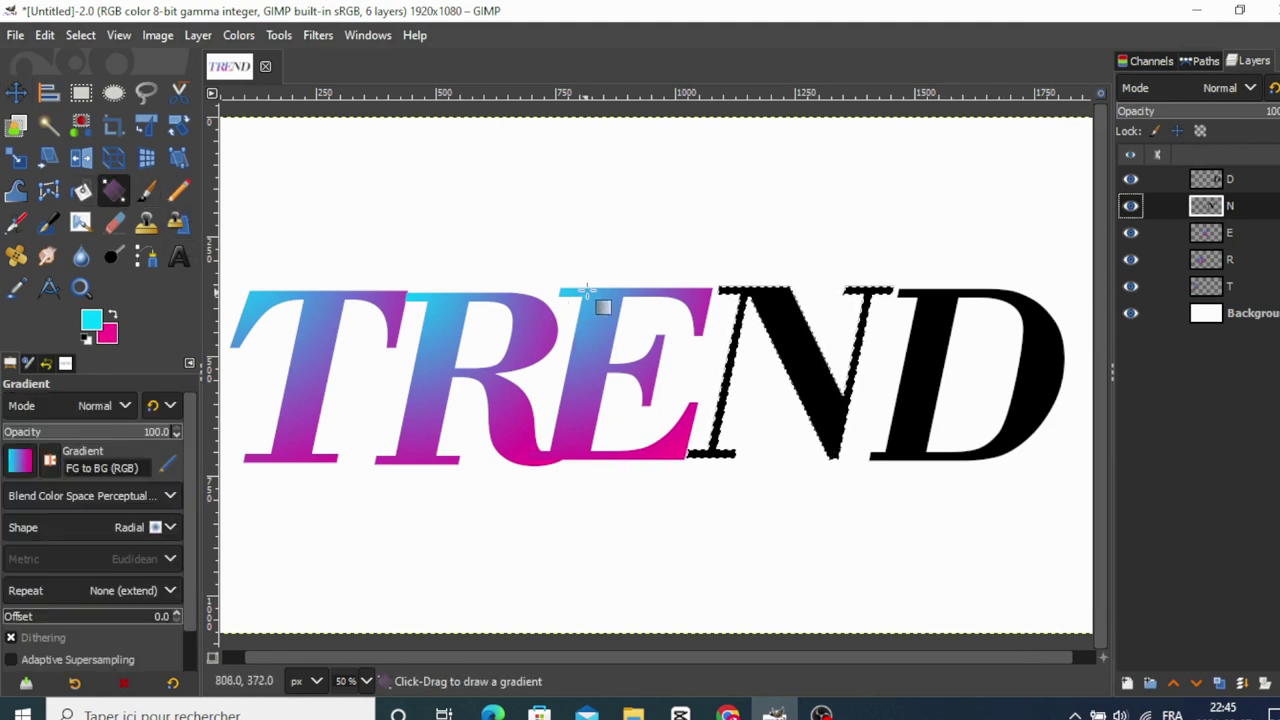
left_click_drag(694, 262, 815, 383)
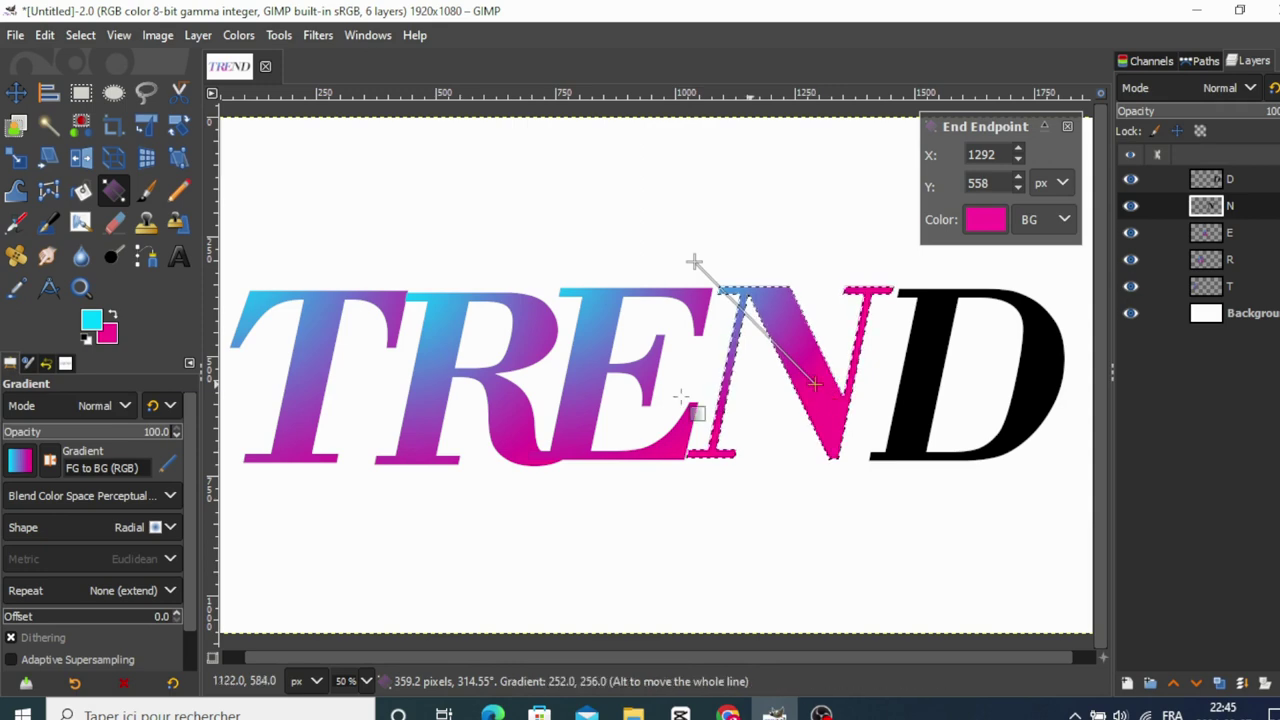
left_click(16, 92)
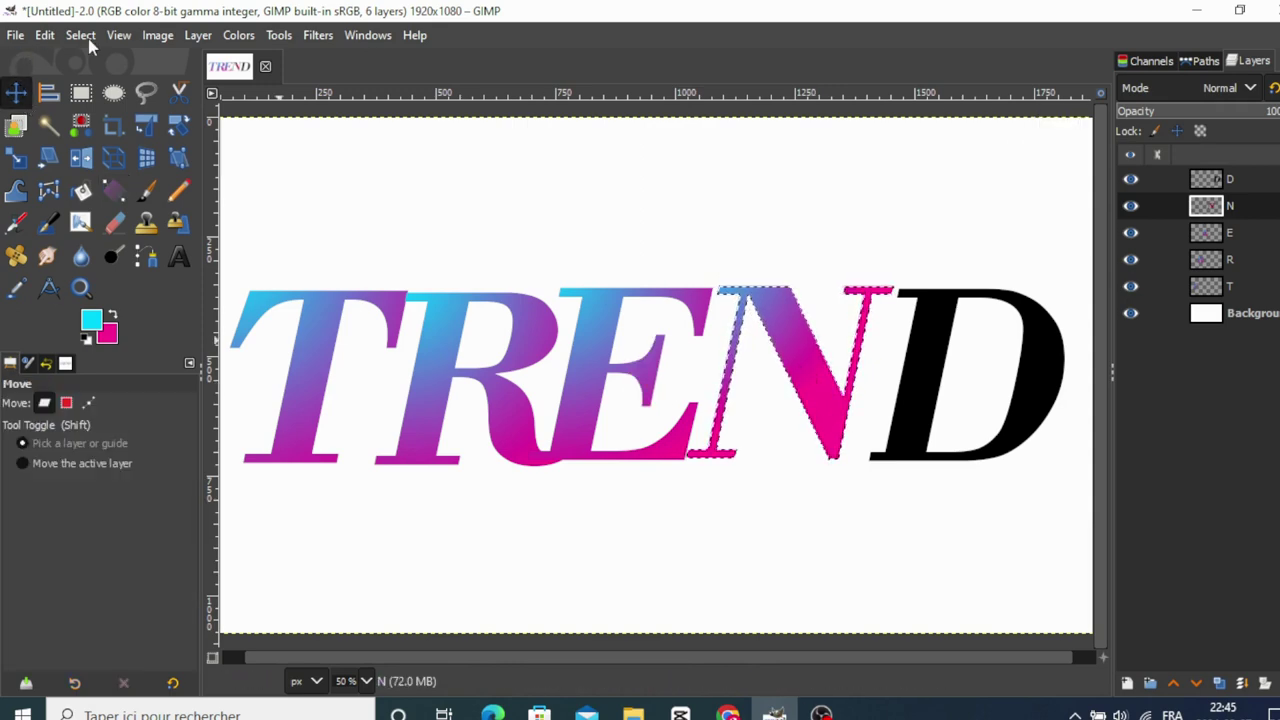
left_click(80, 35)
left_click(100, 86)
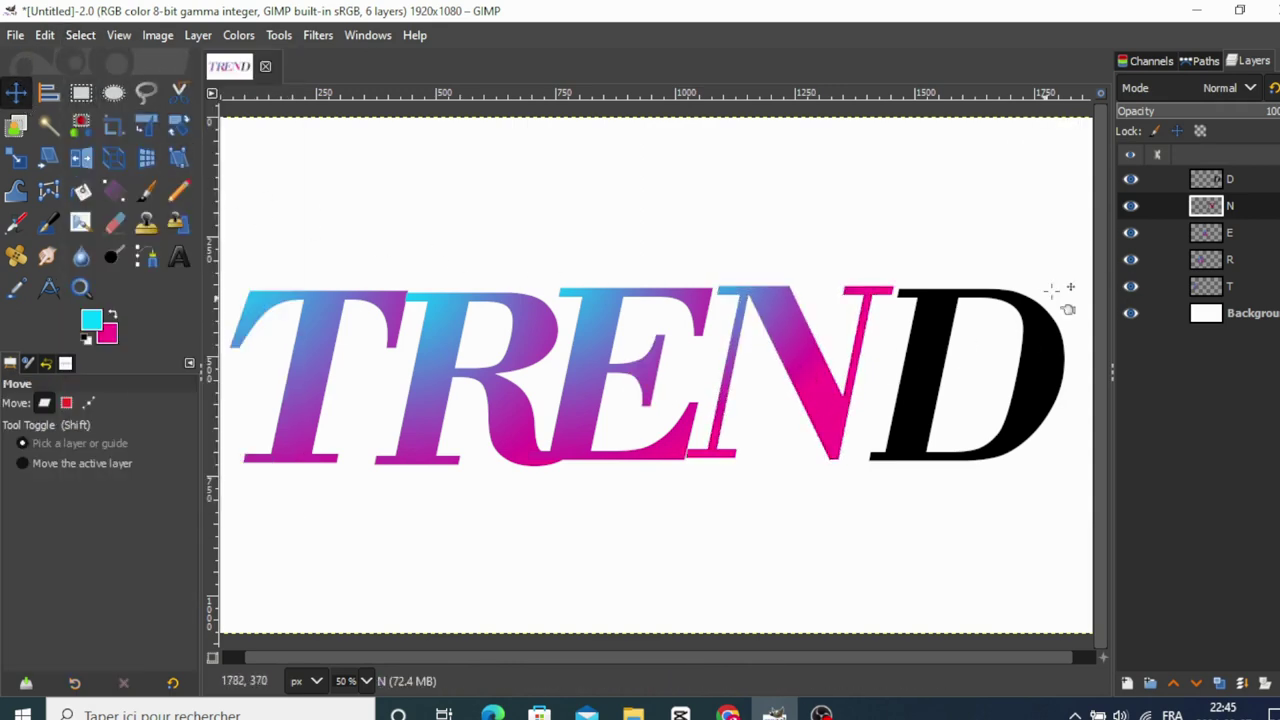
Fill the D with the gradient, adjusting its start and end points, then clear the selection.
left_click(1210, 179)
right_click(1210, 179)
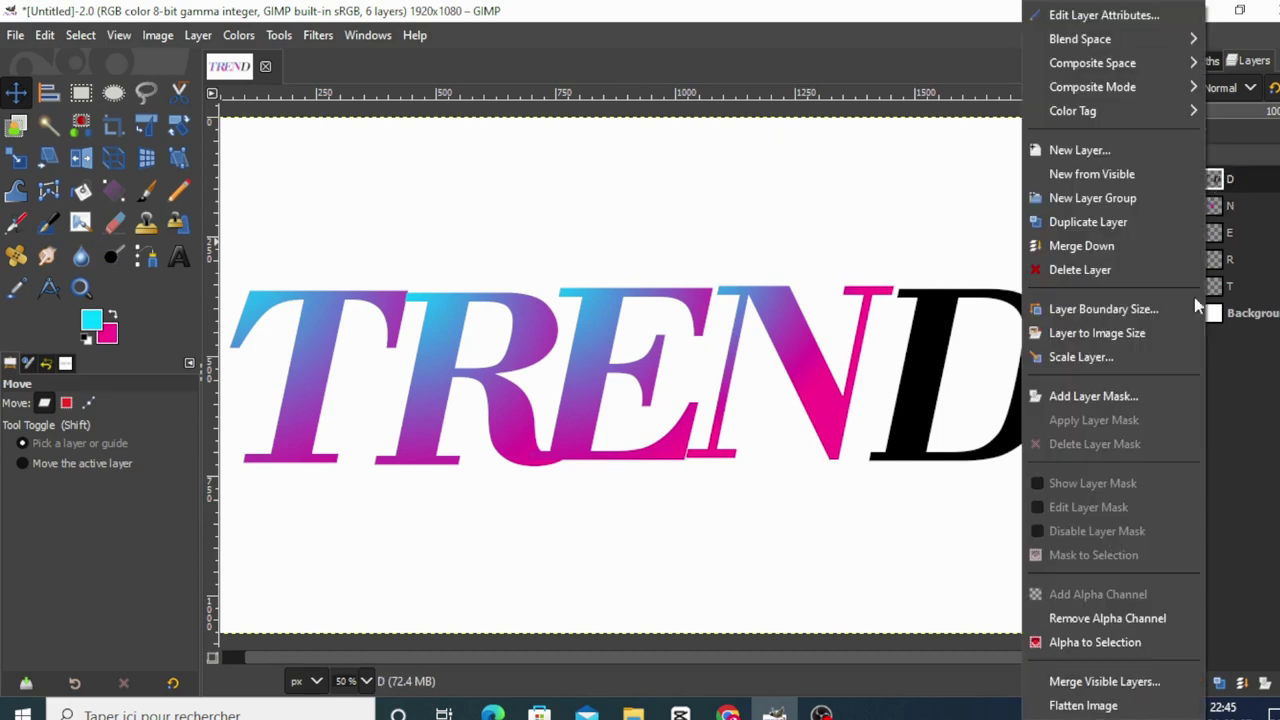
left_click(1108, 645)
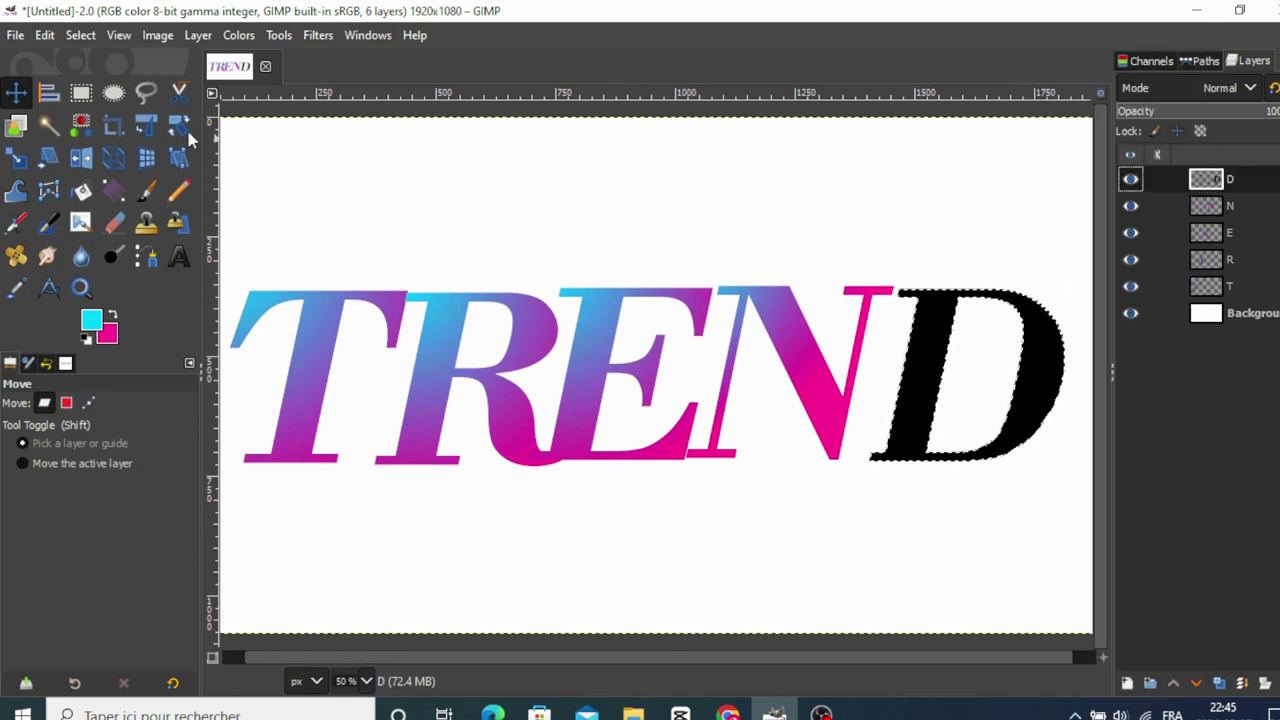
left_click(116, 194)
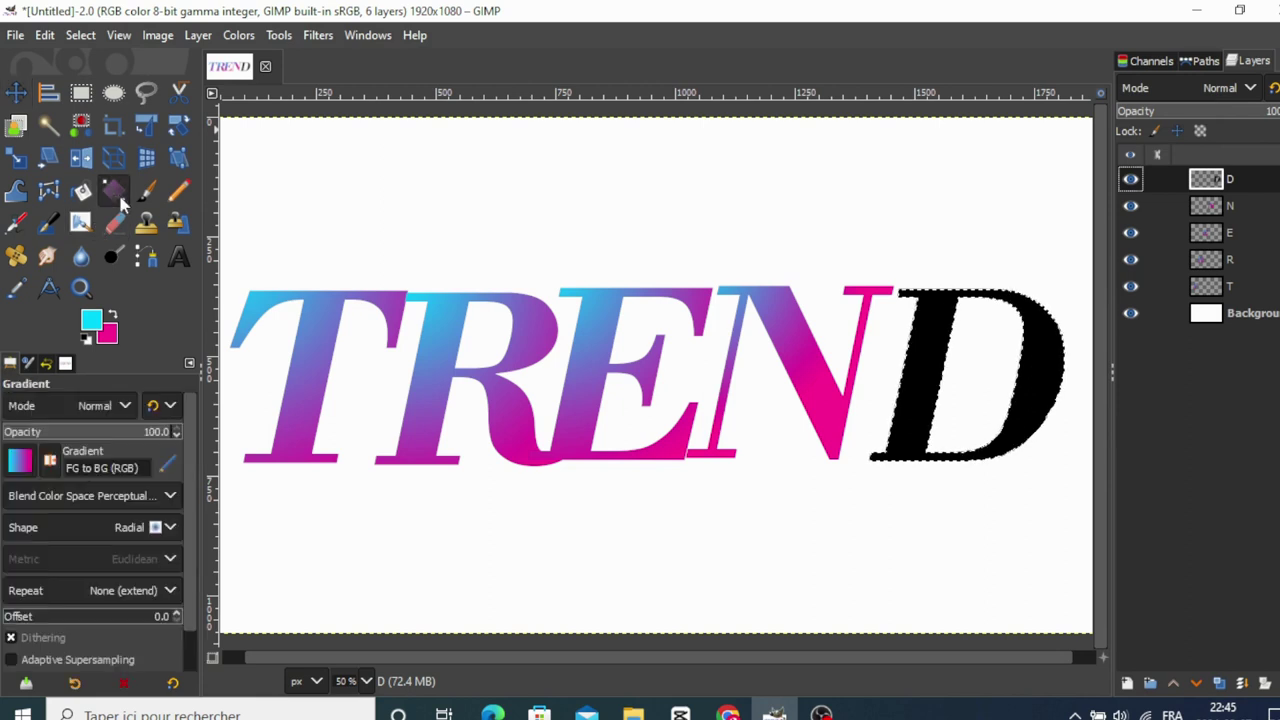
left_click_drag(889, 308, 1016, 375)
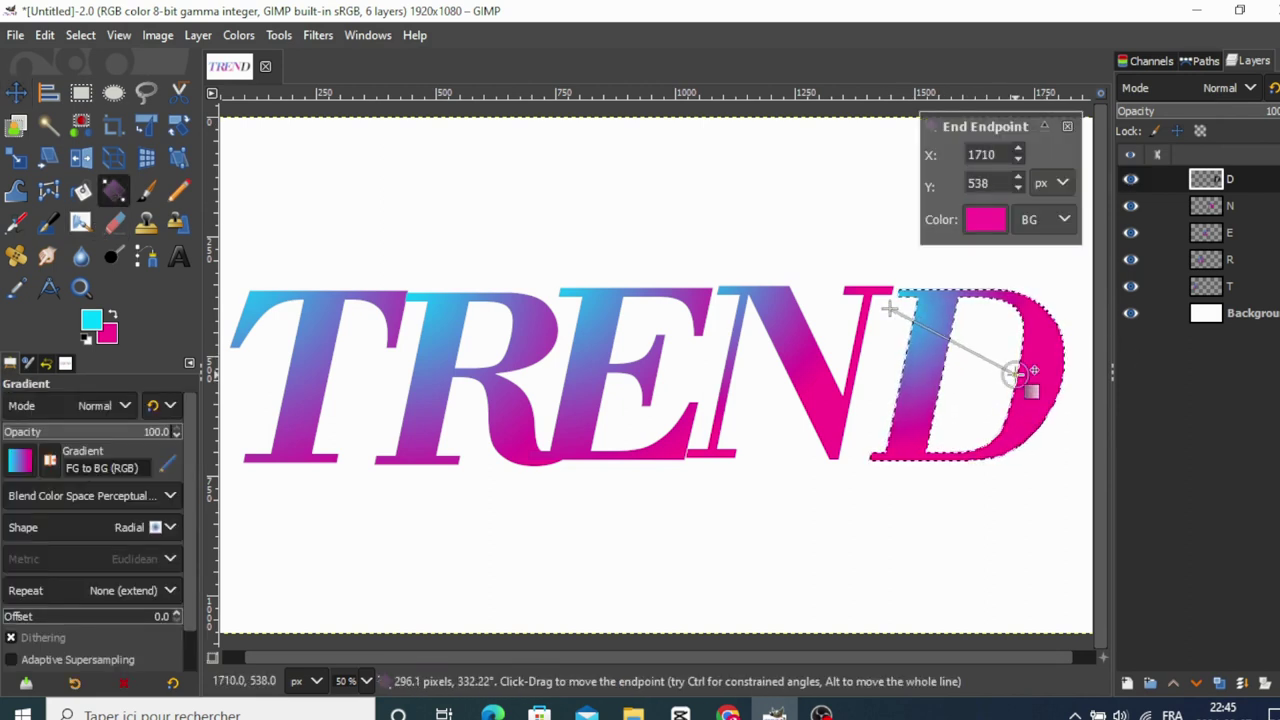
left_click(883, 310)
mouse_move(888, 307)
left_mouse_down()
mouse_move(895, 271)
mouse_move(880, 279)
left_mouse_up()
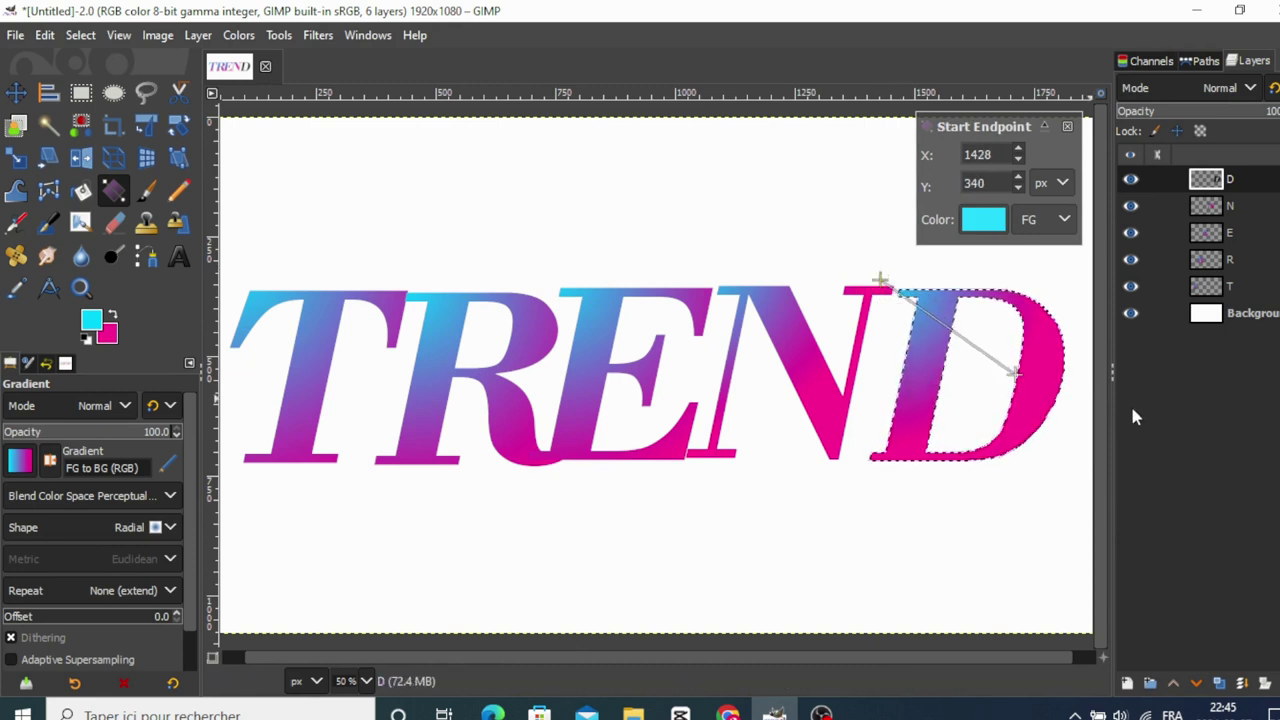
left_click_drag(1016, 373, 1028, 440)
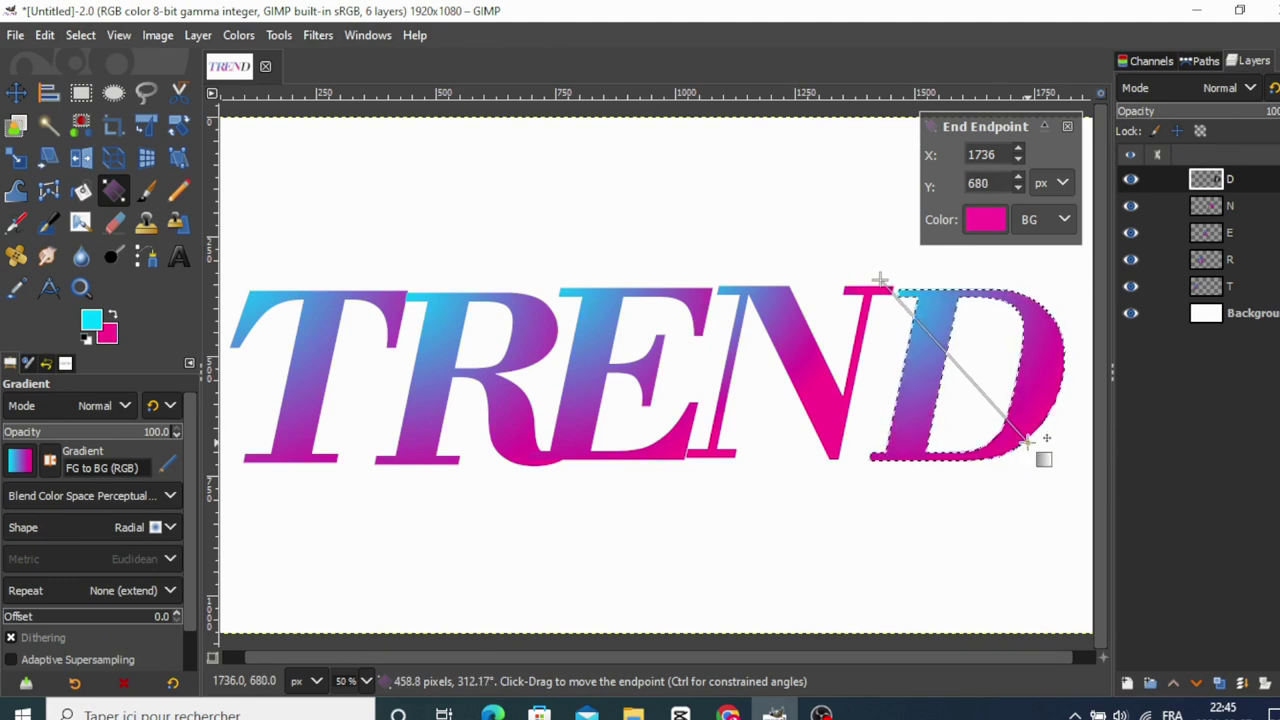
left_click(7, 94)
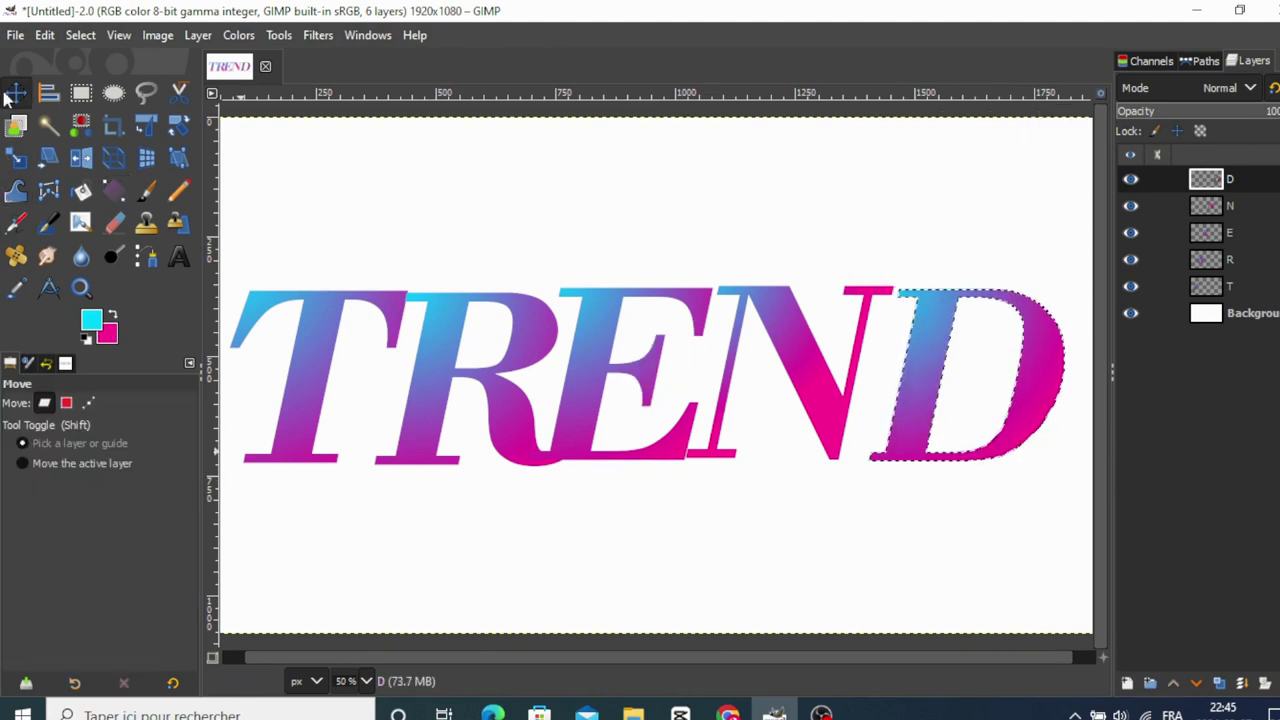
left_click(80, 35)
left_click(98, 87)
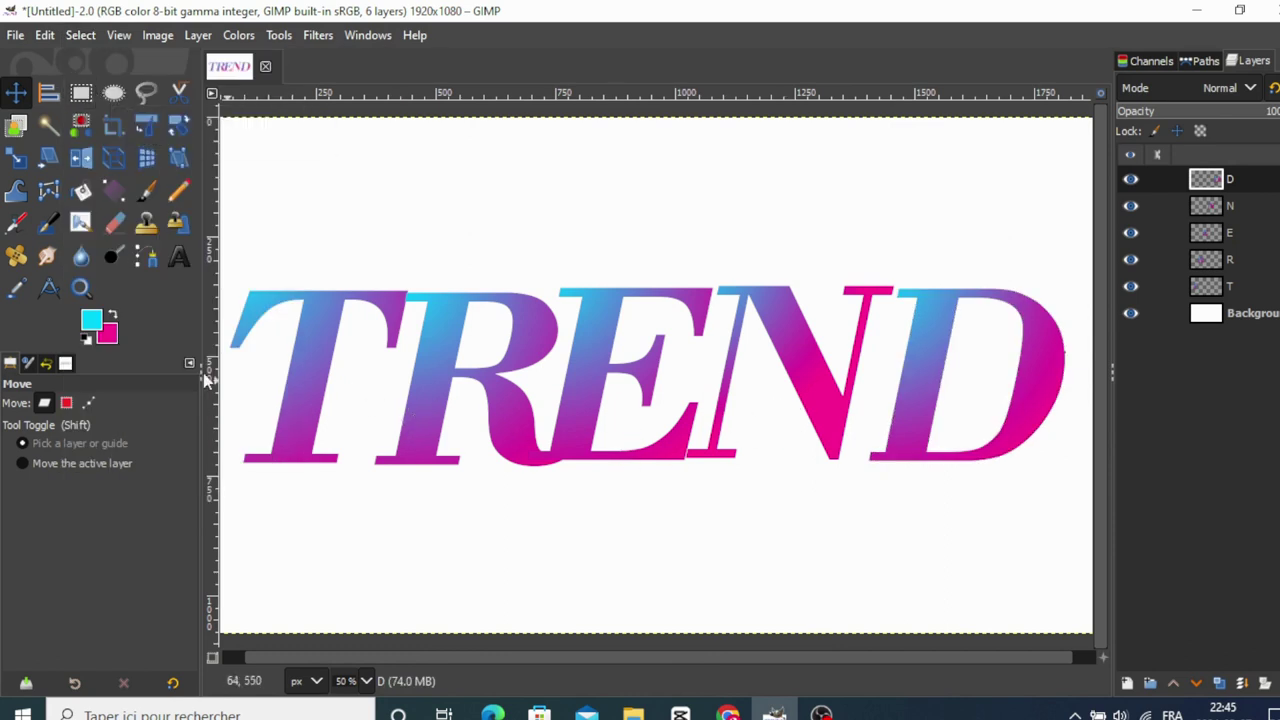
Add a horizontal guide at 50% and raise it to the top of the letters.
left_click(157, 35)
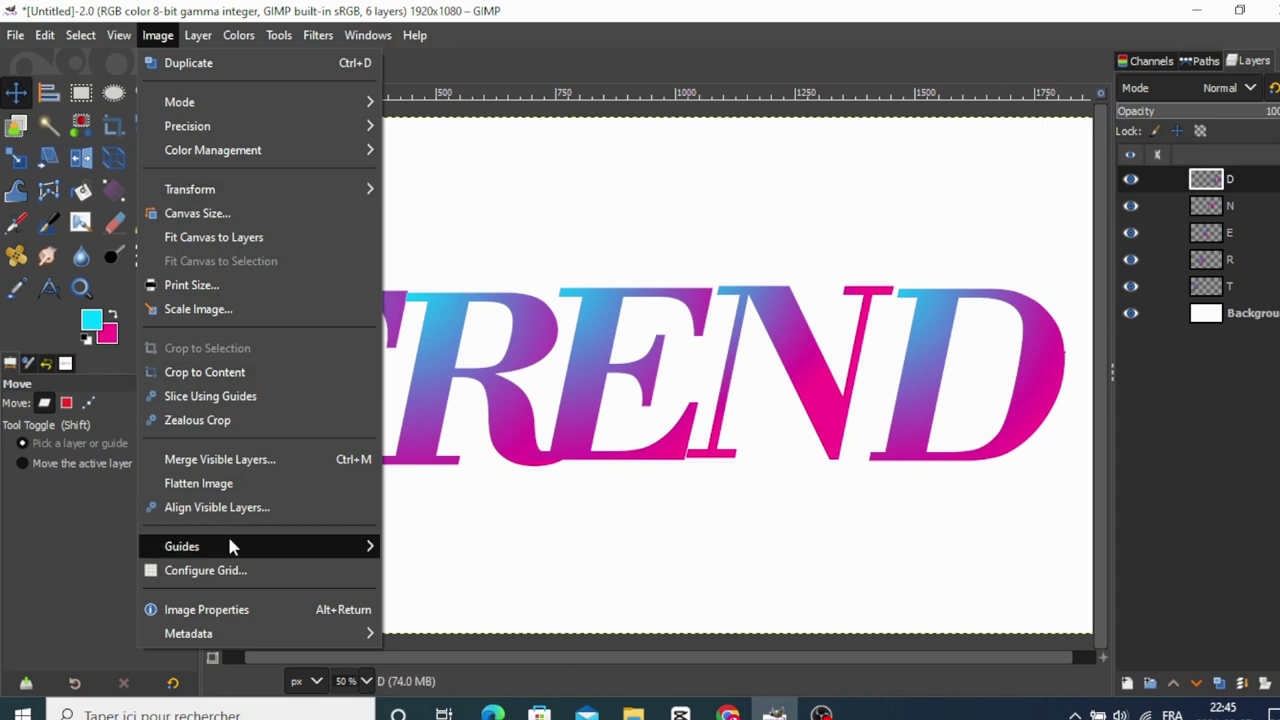
mouse_move(182, 546)
left_click(425, 546)
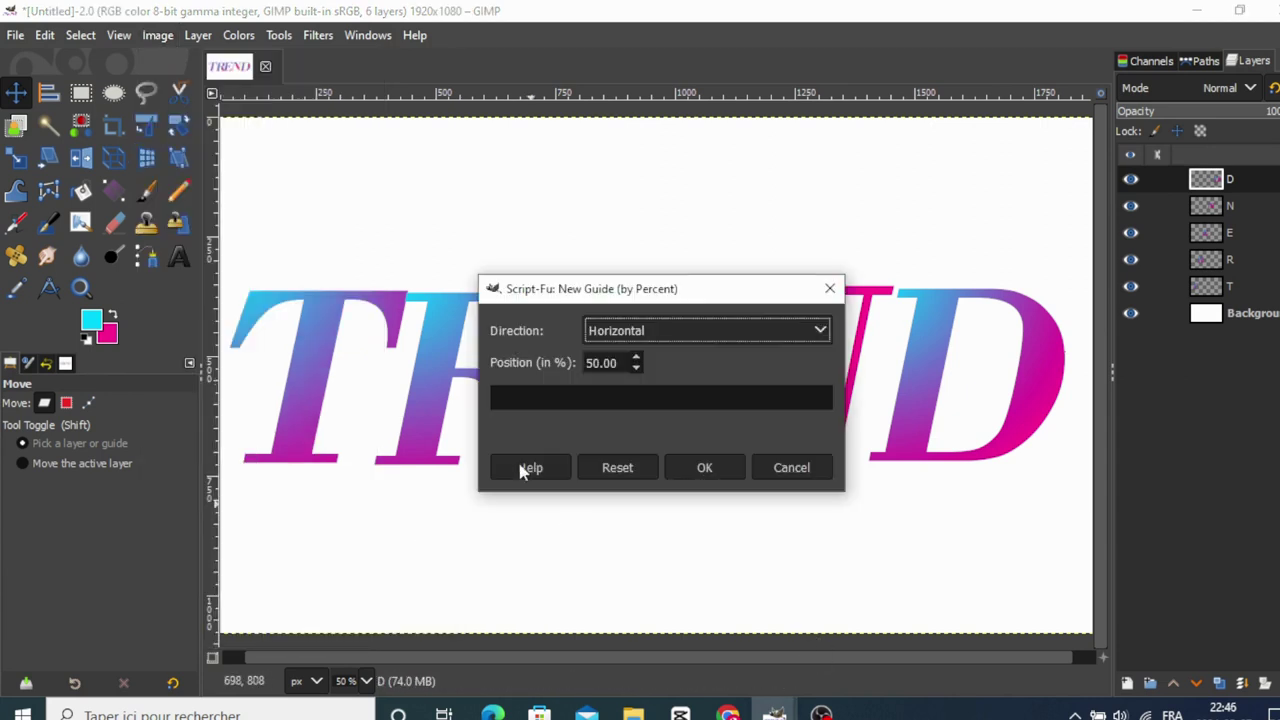
left_click_drag(701, 299, 306, 266)
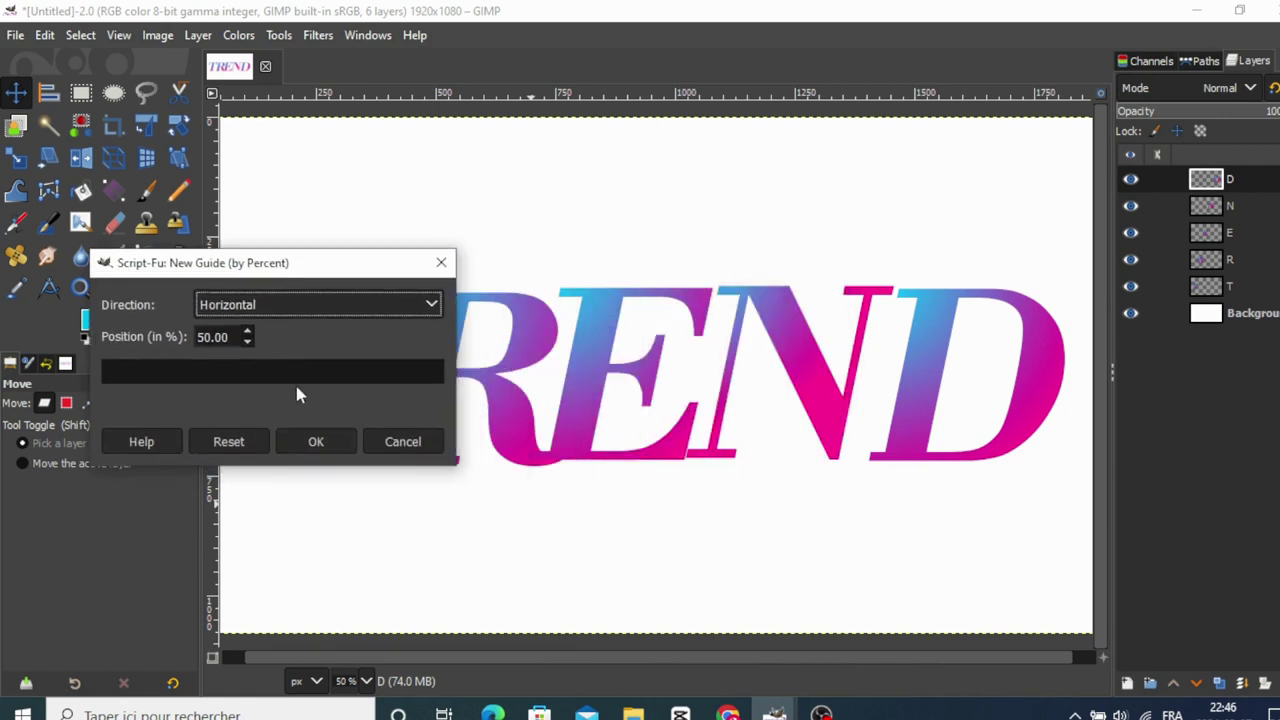
left_click(300, 444)
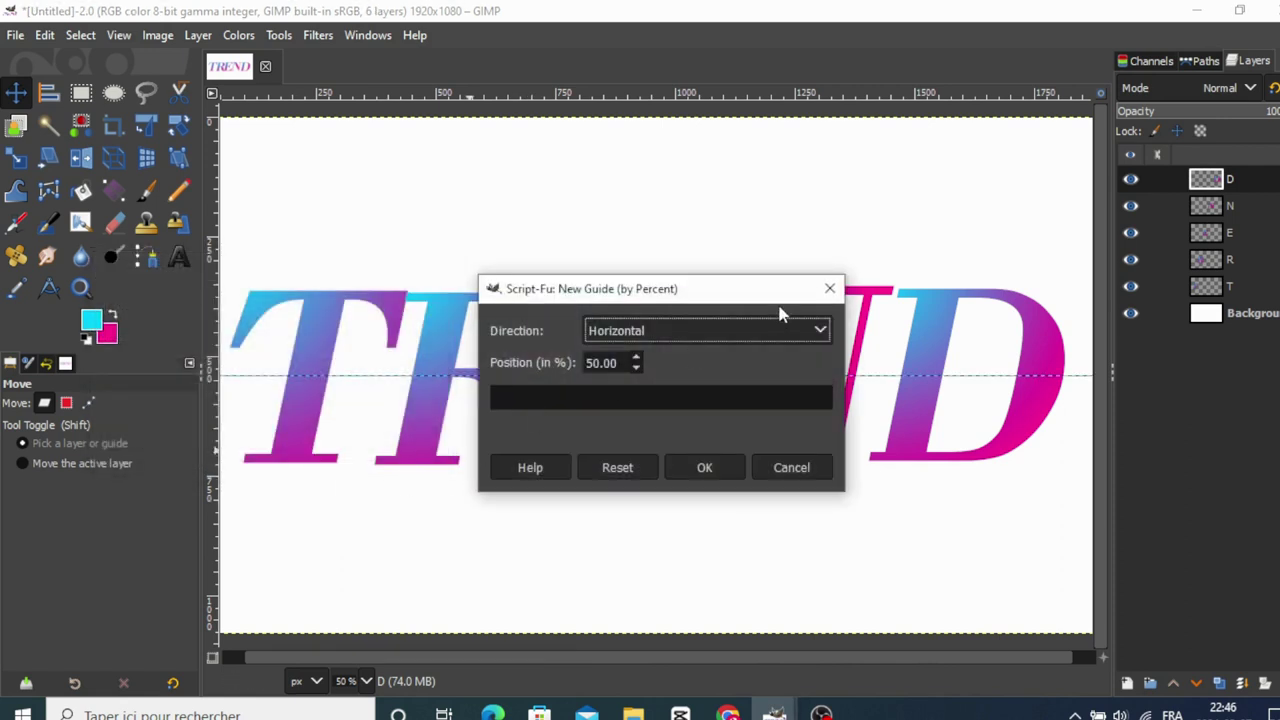
left_click(829, 288)
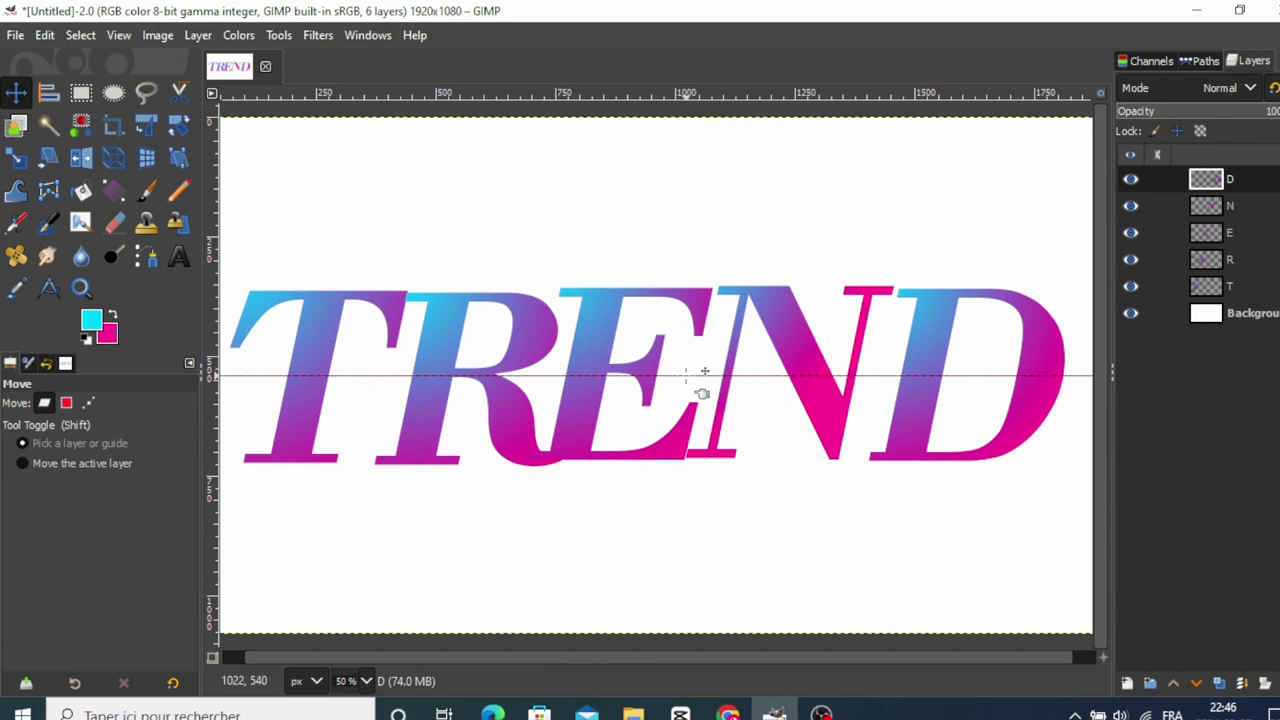
left_click_drag(704, 371, 682, 281)
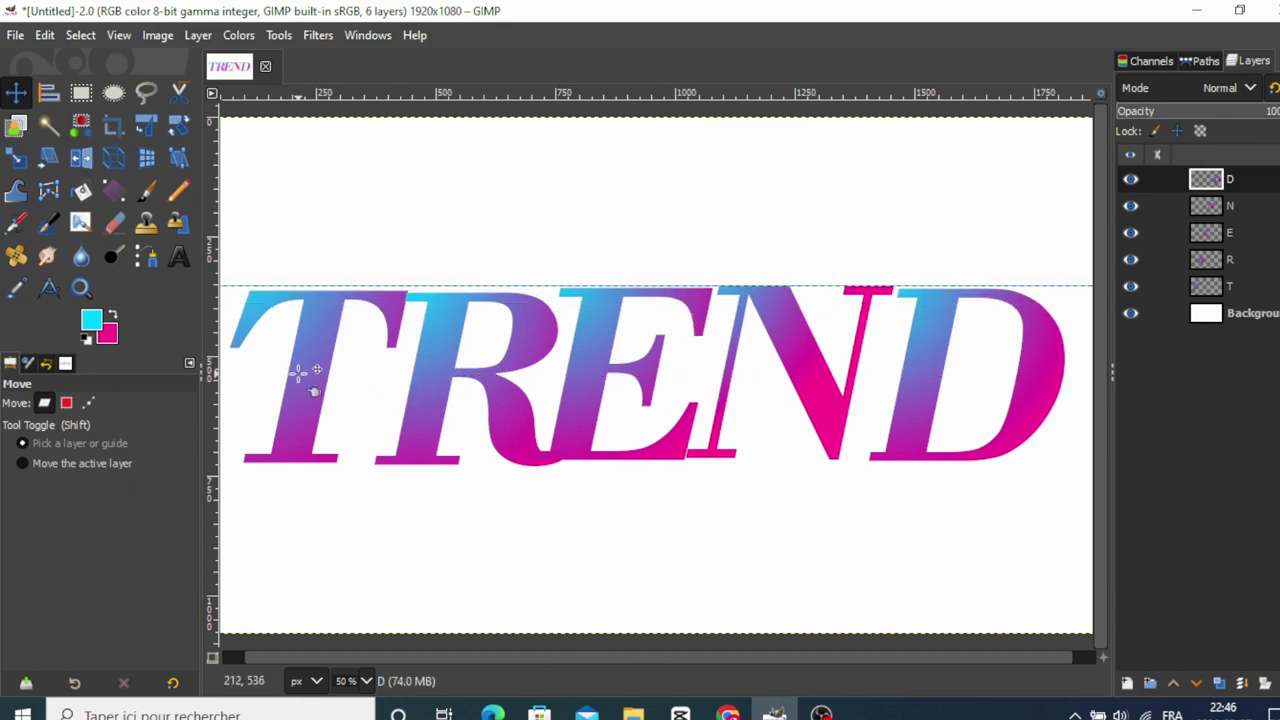
Nudge the T, R, D, N and E so their tops line up with the guide.
left_click_drag(300, 372, 295, 372)
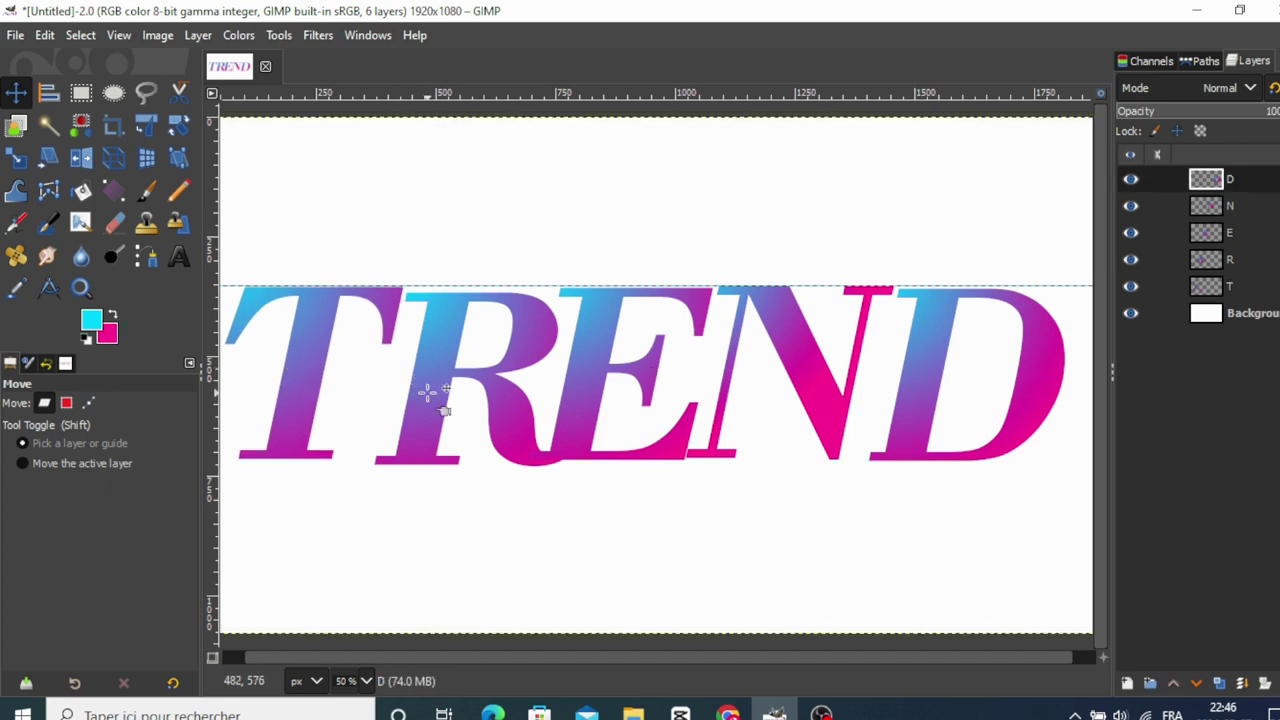
left_click_drag(427, 392, 427, 385)
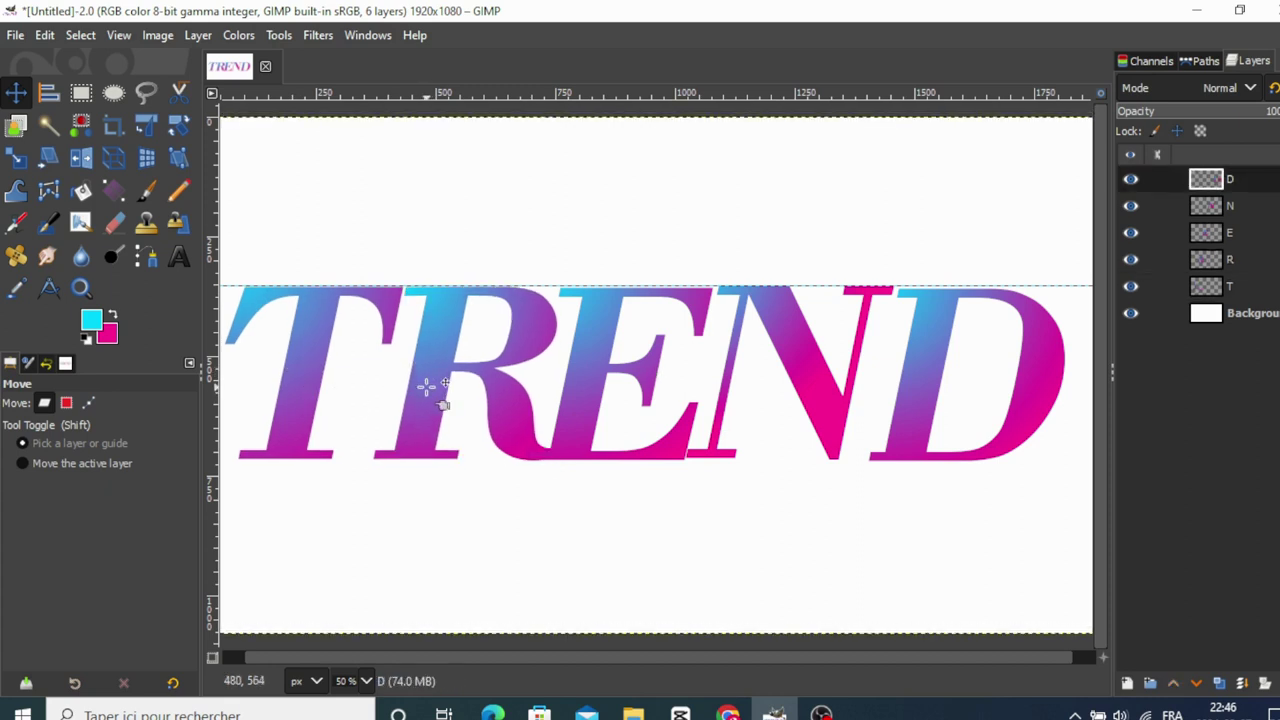
left_click_drag(911, 383, 910, 382)
left_click_drag(823, 397, 822, 397)
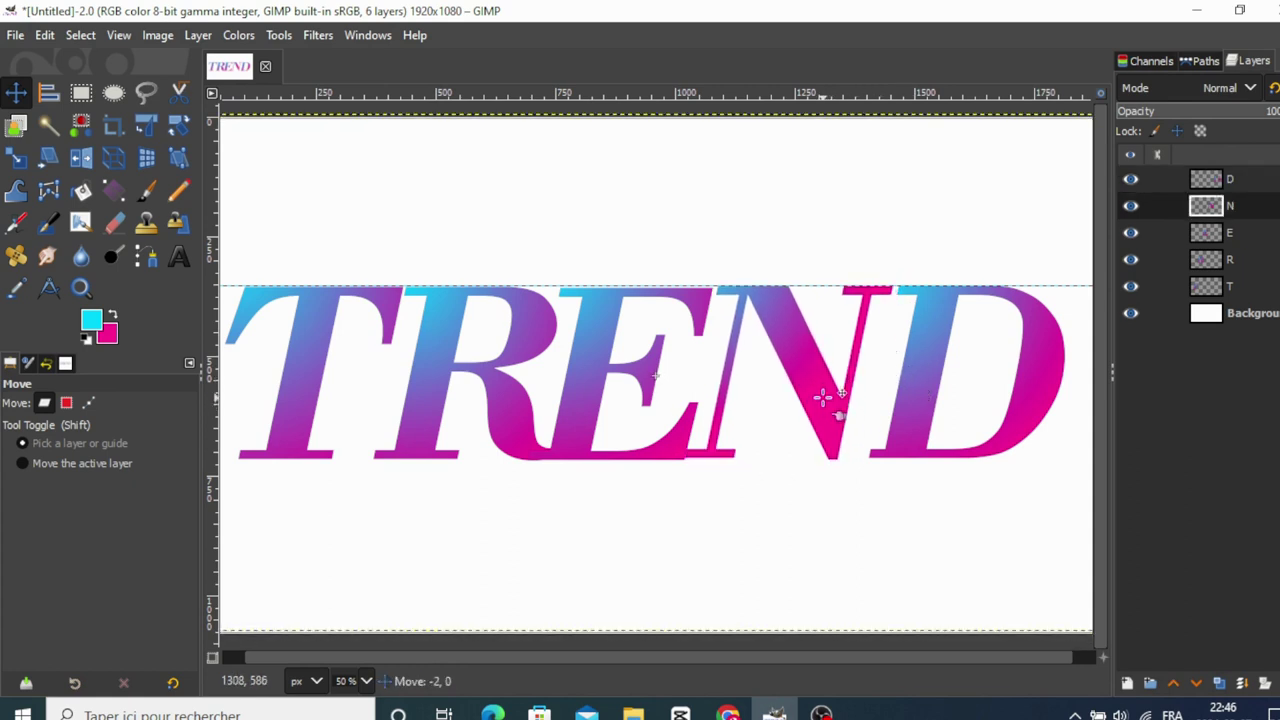
left_click_drag(580, 400, 570, 399)
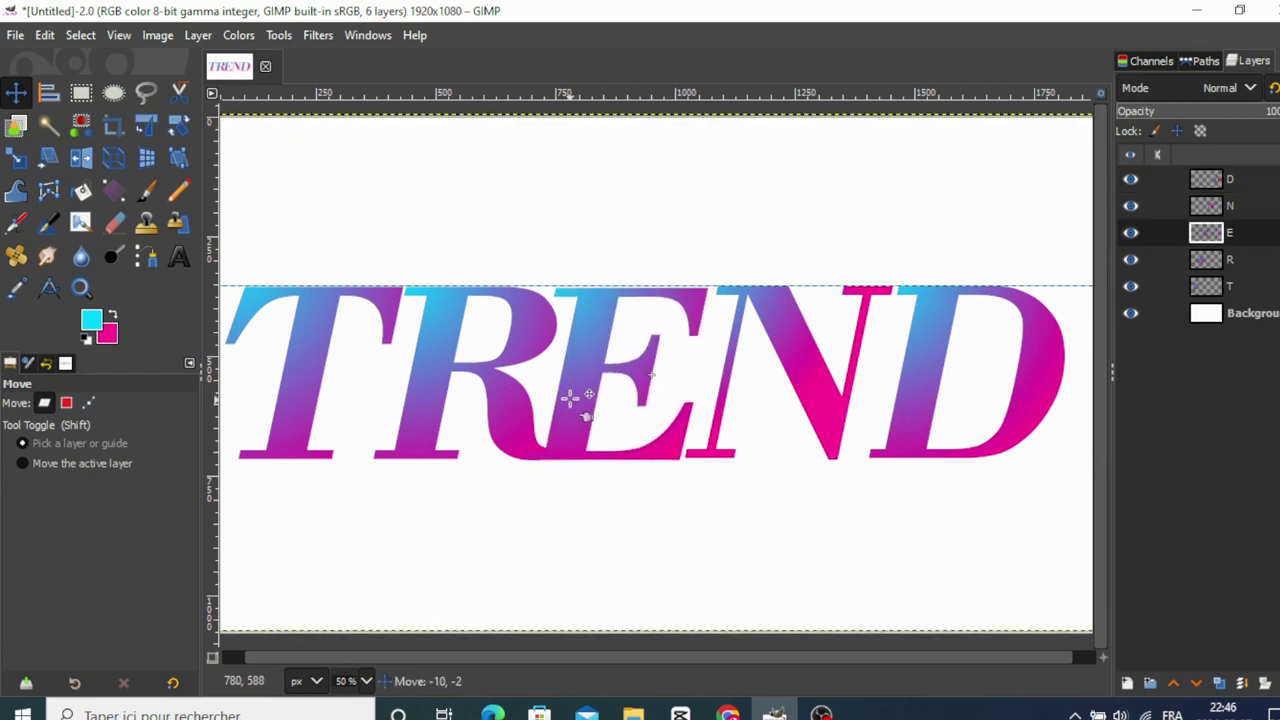
key("Home")
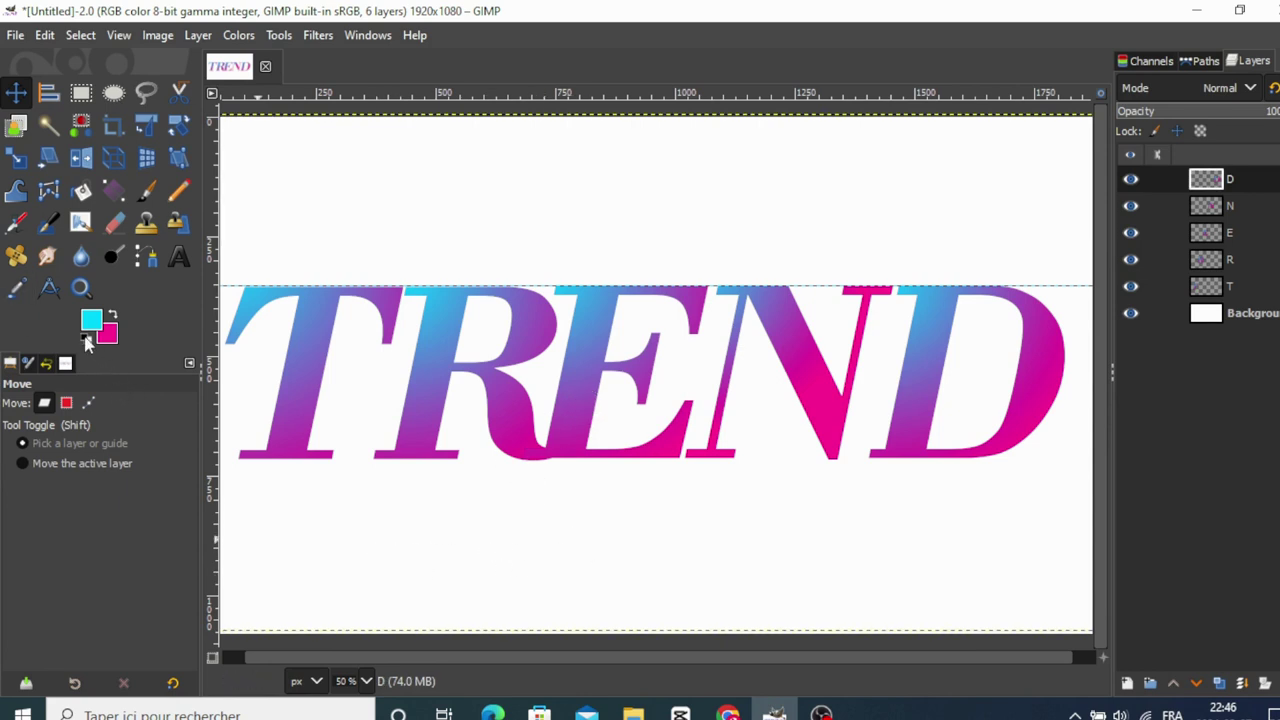
Reset colours to black and white and fill the Background layer with black.
left_click(86, 340)
left_click(1206, 313)
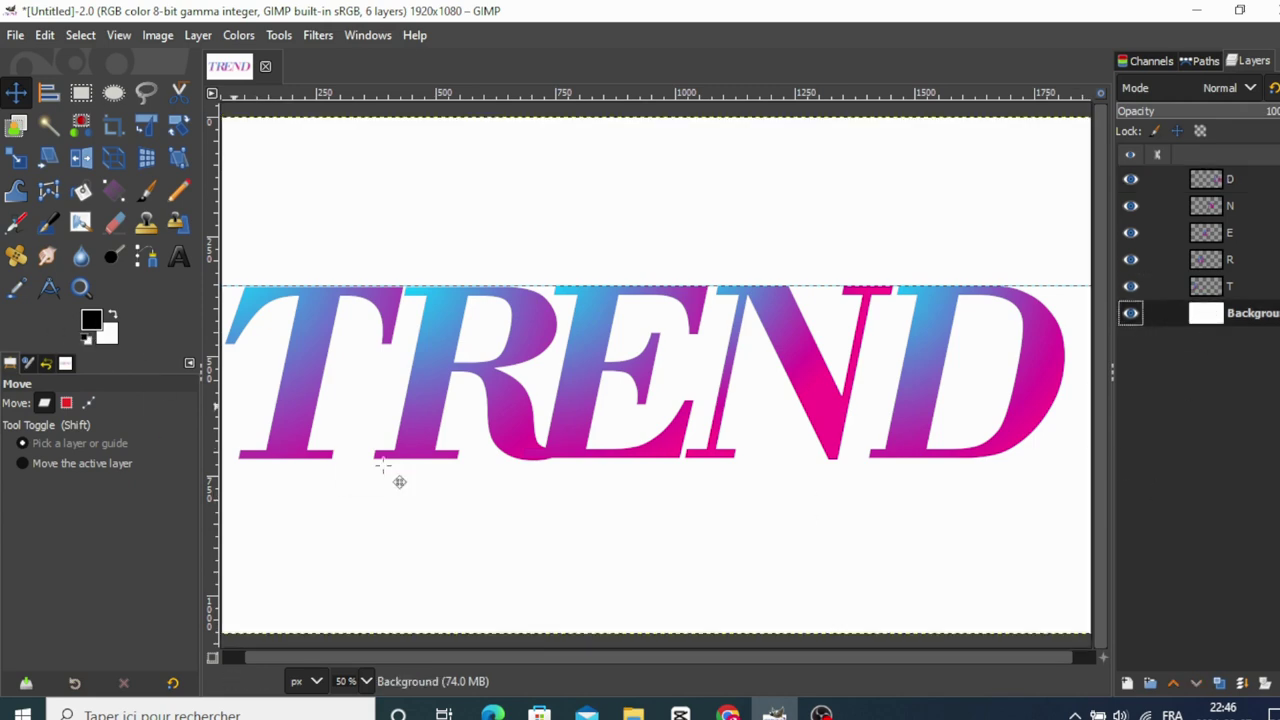
left_click_drag(88, 325, 383, 465)
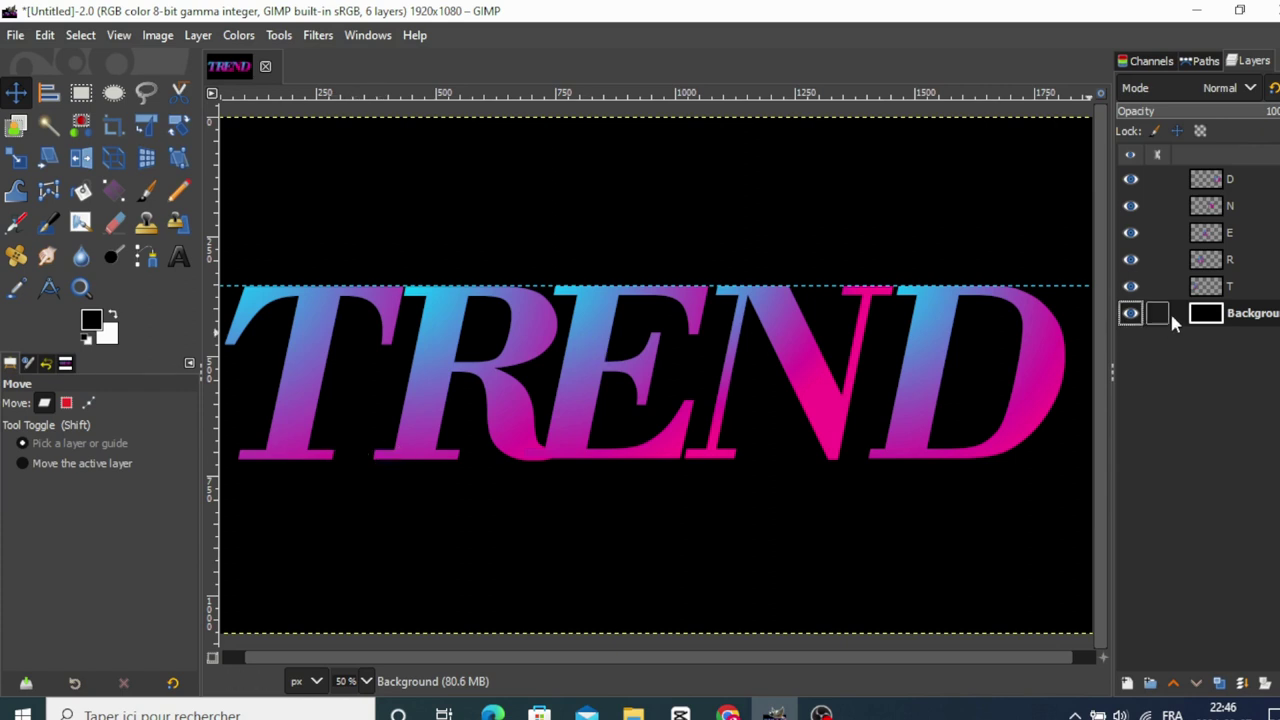
Slide the T, E, N and D closer together to tighten the word's spacing.
left_click(1202, 181)
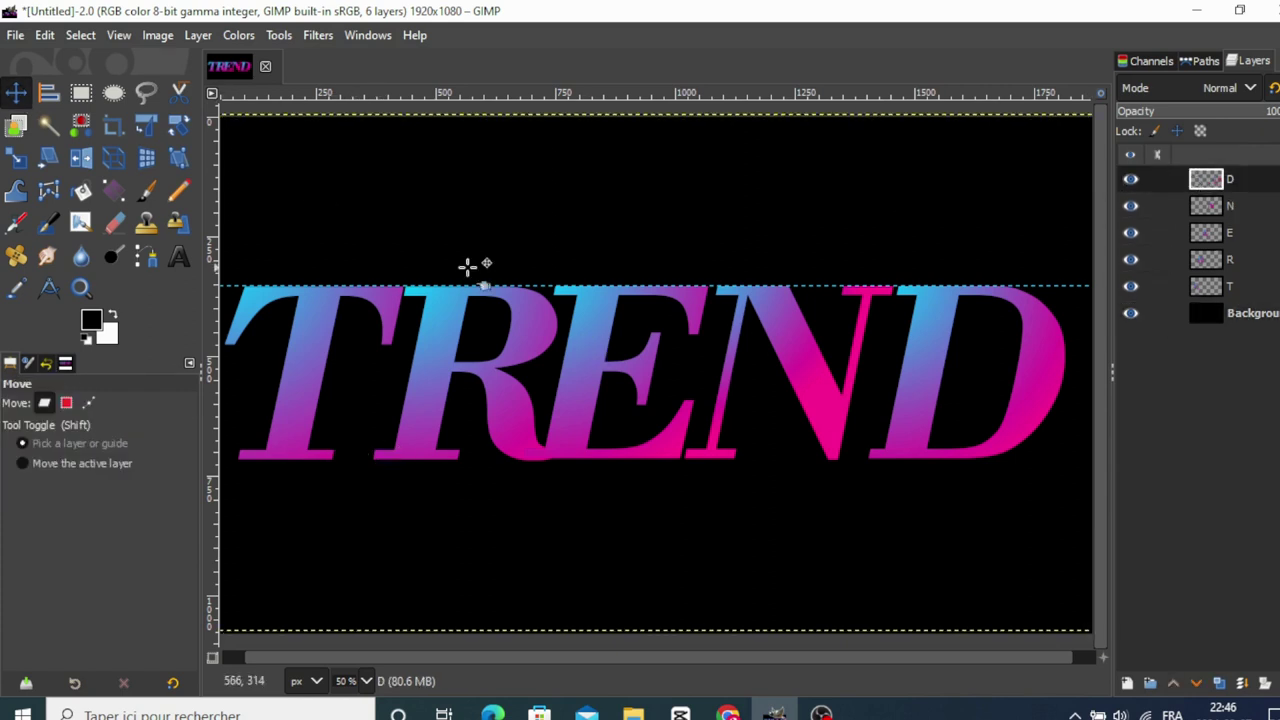
left_click_drag(926, 383, 905, 385)
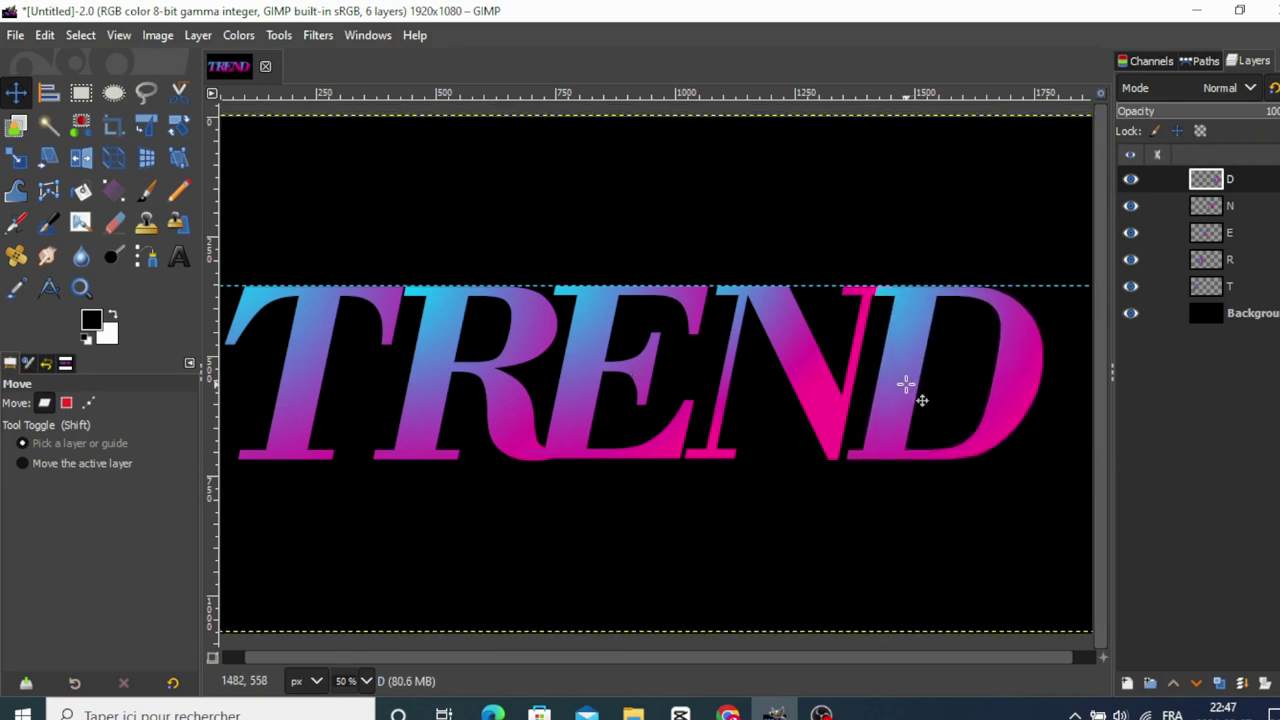
left_click_drag(289, 390, 306, 392)
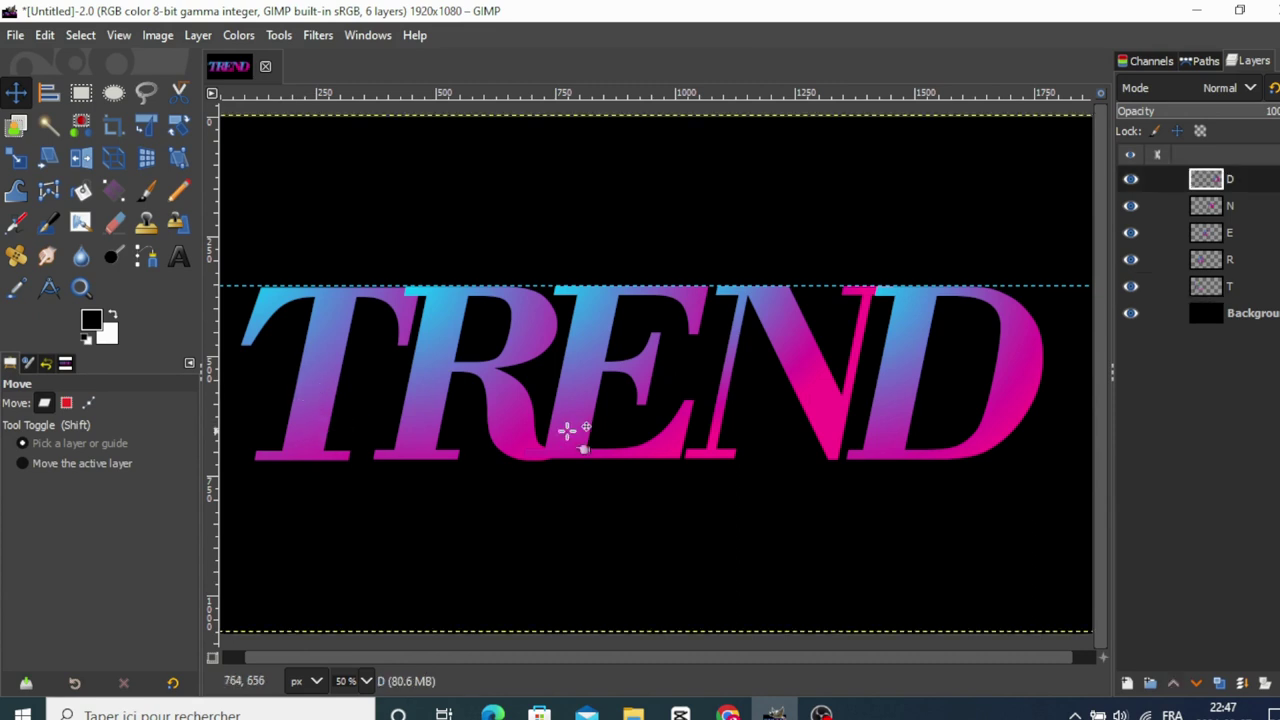
left_click_drag(581, 422, 571, 421)
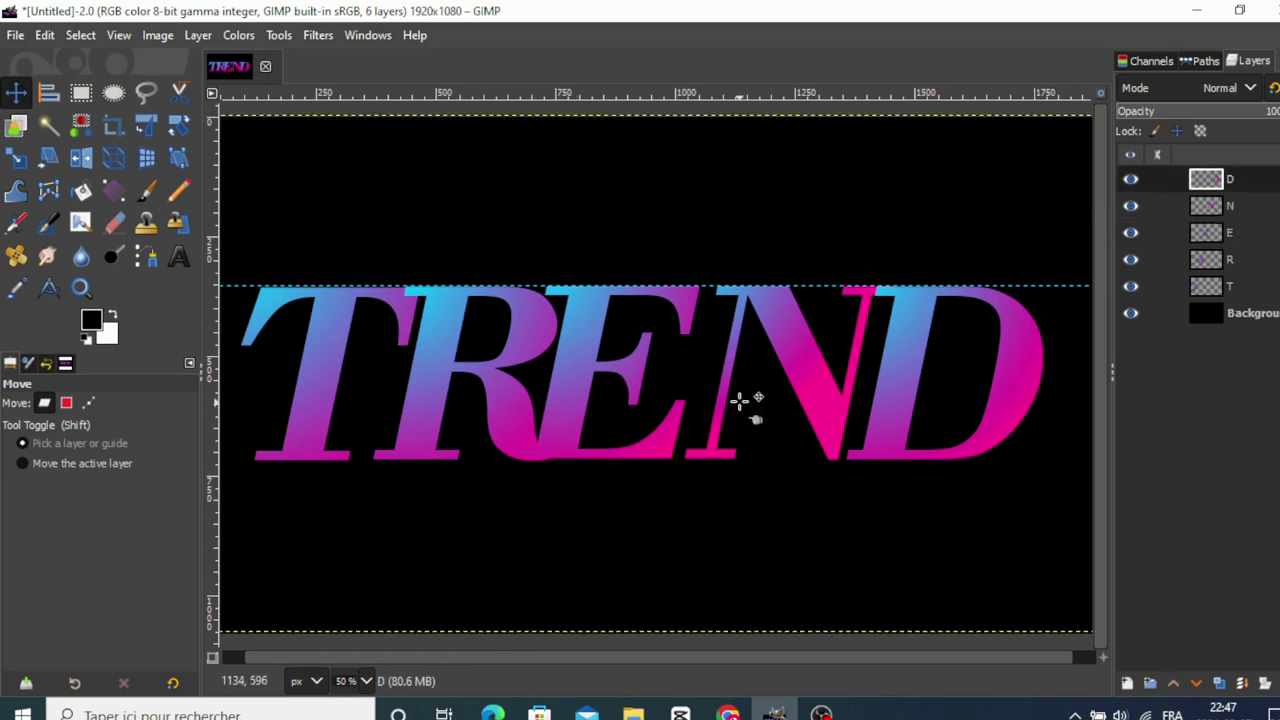
mouse_move(814, 400)
left_mouse_down()
mouse_move(803, 391)
mouse_move(791, 403)
left_mouse_up()
left_click_drag(914, 414, 873, 404)
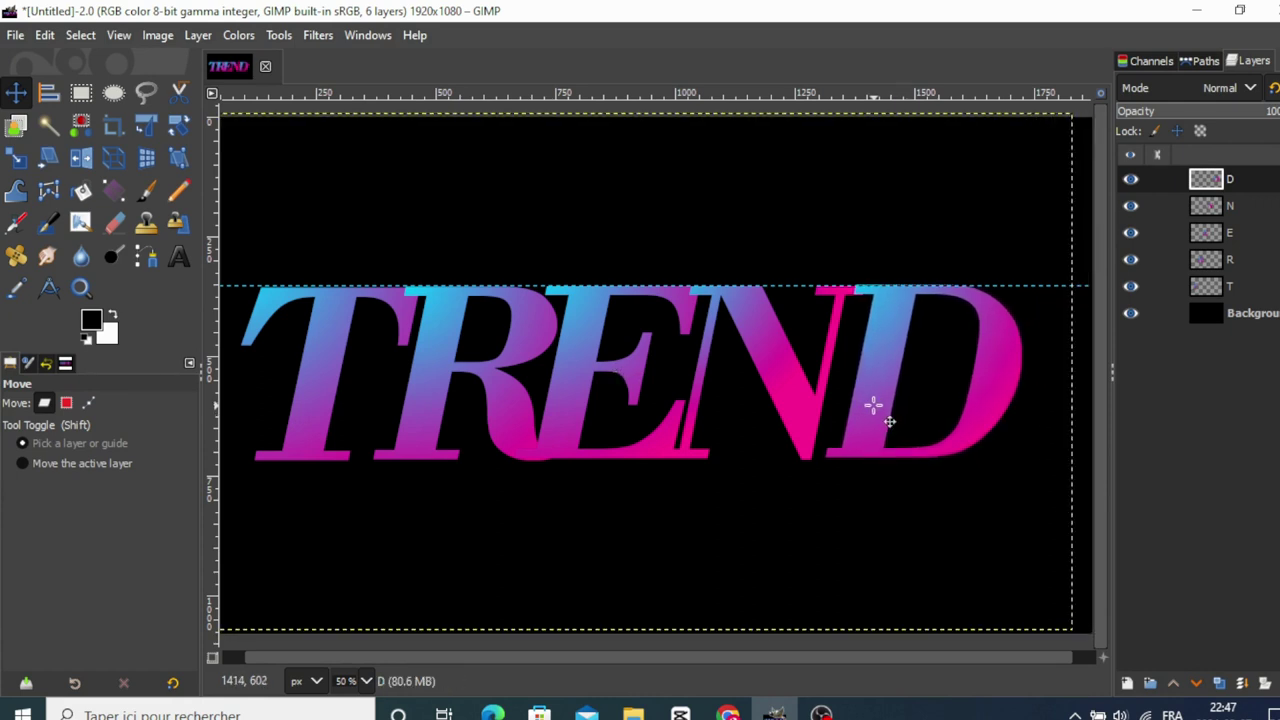
Apply a Long Shadow to the D: angle 167.47, length 23.3, slightly lower opacity.
left_click(318, 35)
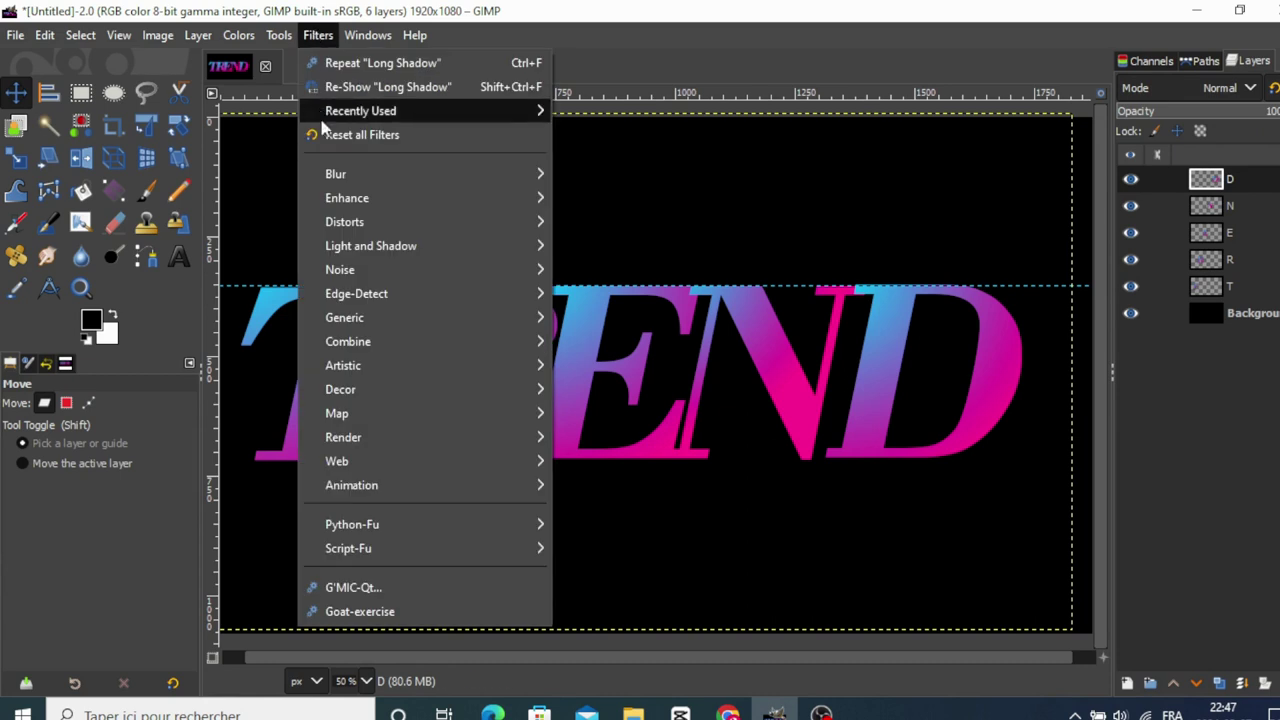
mouse_move(371, 246)
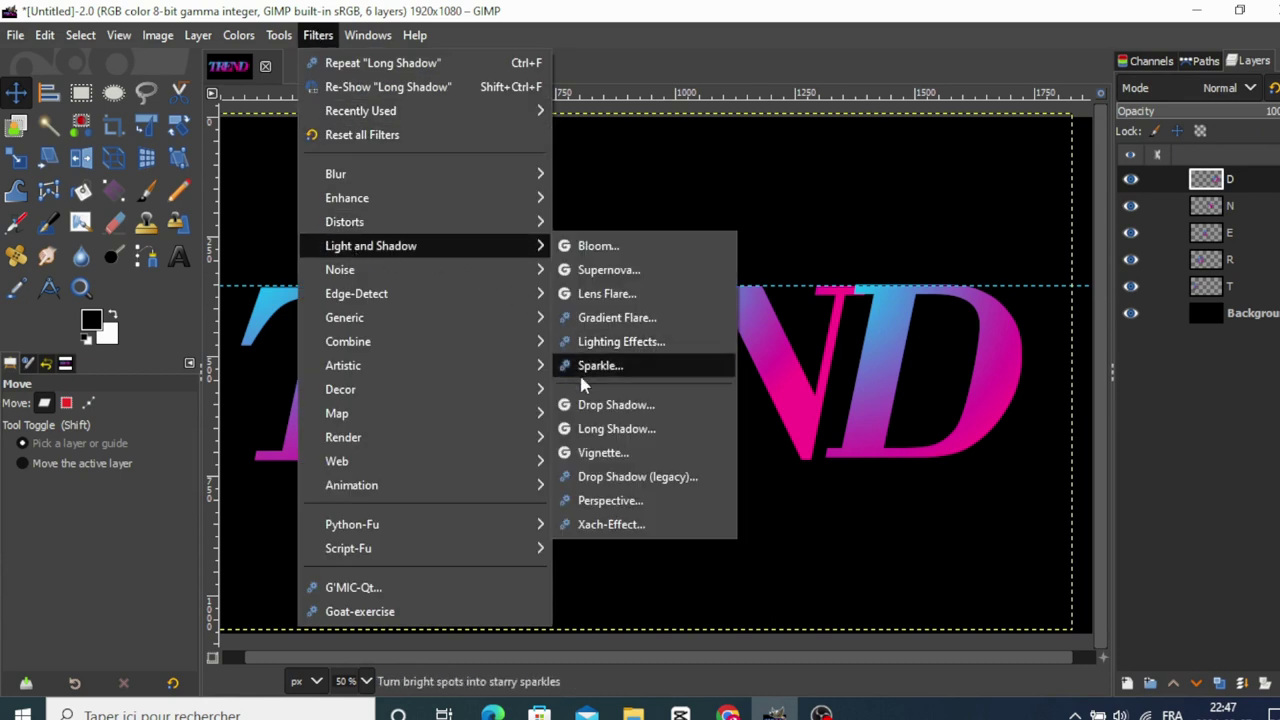
left_click(588, 428)
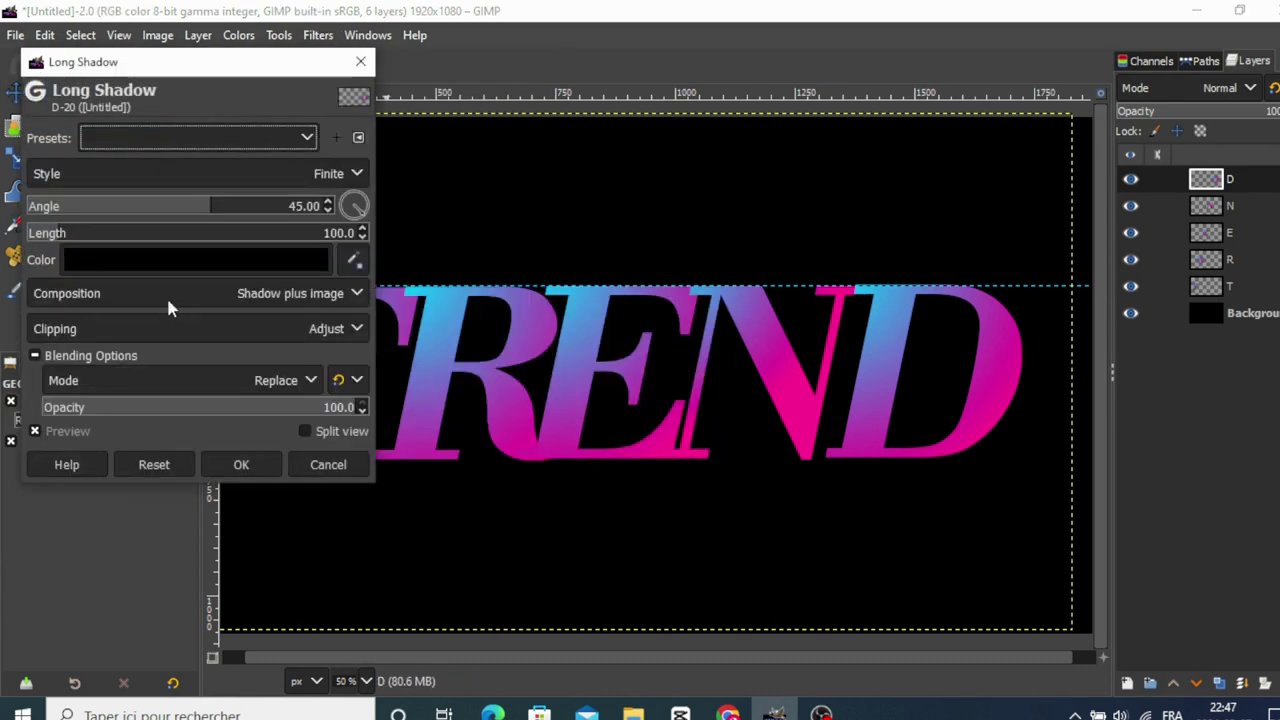
mouse_move(362, 216)
left_mouse_down()
mouse_move(344, 222)
mouse_move(337, 200)
mouse_move(336, 212)
left_mouse_up()
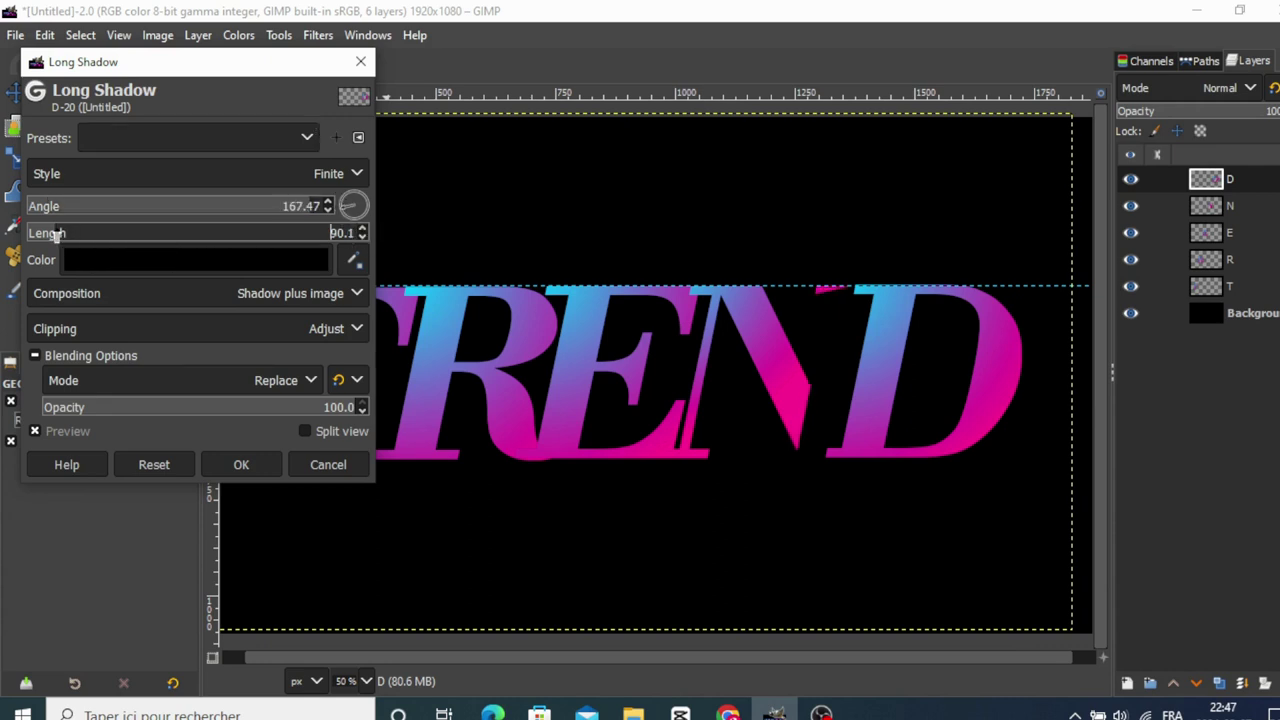
left_click_drag(54, 234, 36, 235)
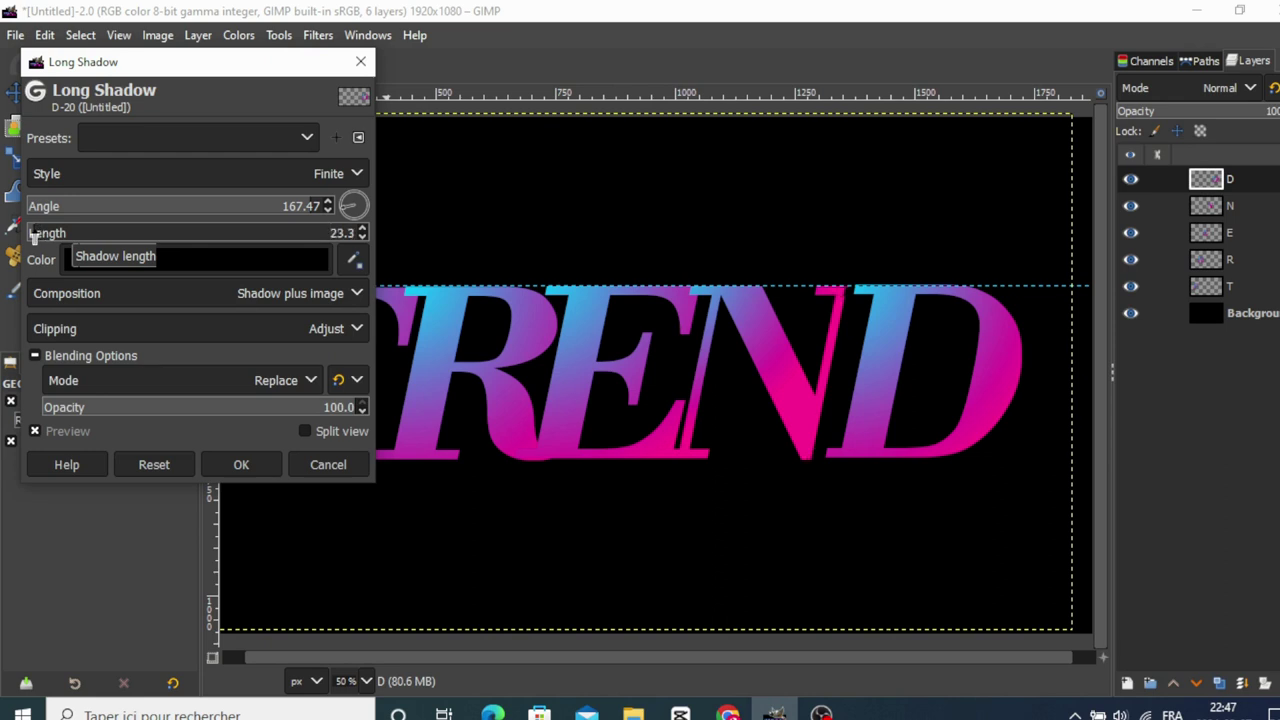
mouse_move(336, 409)
left_mouse_down()
mouse_move(322, 409)
mouse_move(350, 407)
left_mouse_up()
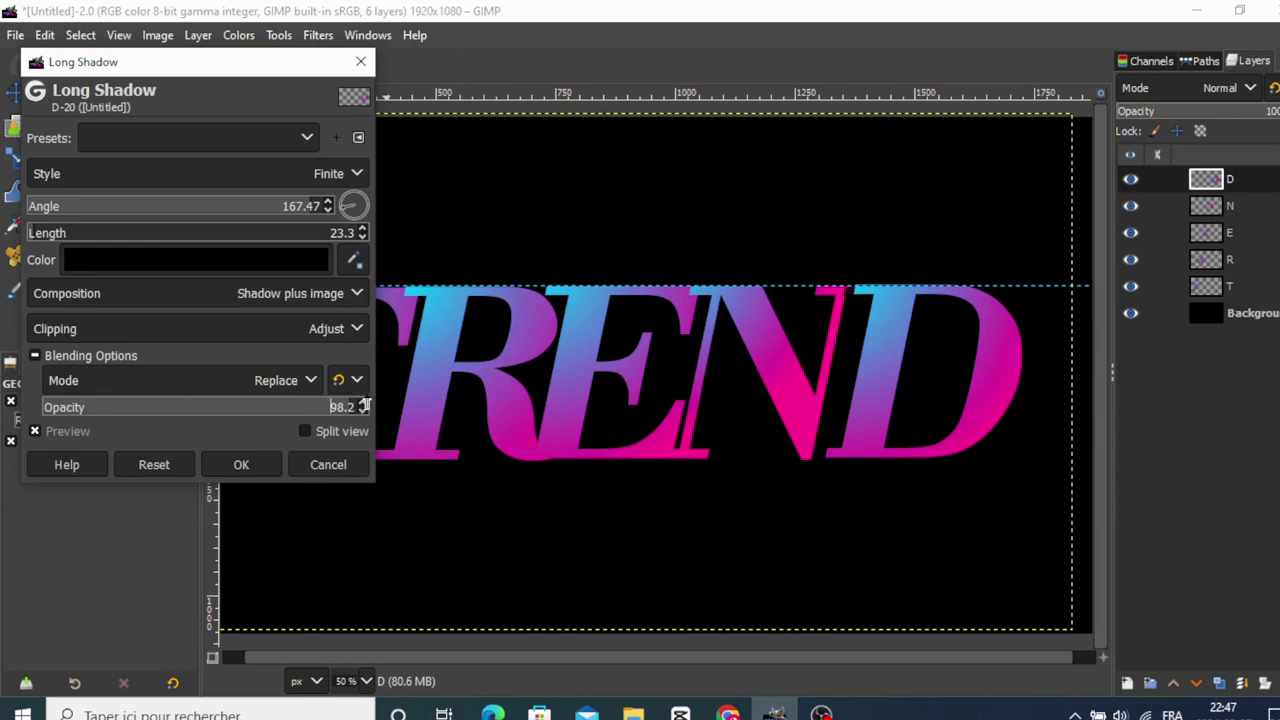
left_click_drag(364, 406, 344, 406)
left_click(245, 464)
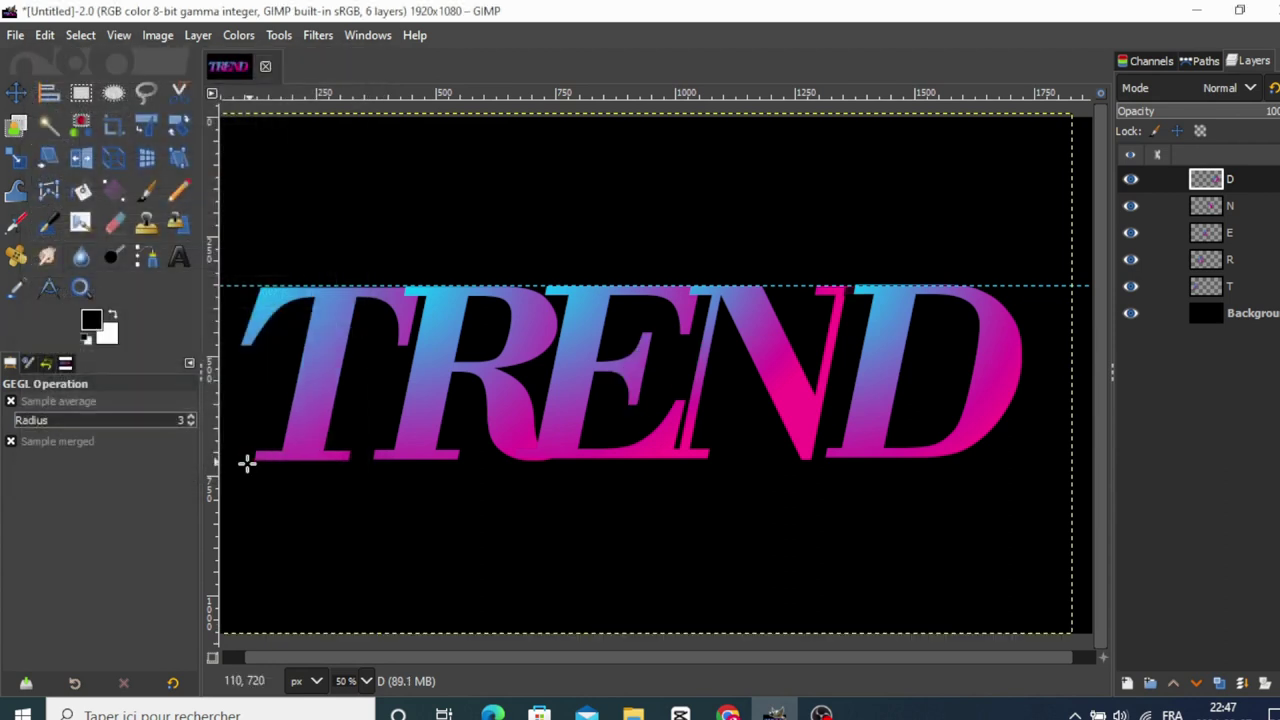
Give the N a leftward Long Shadow at about -174 degrees, length 24.3.
left_click(1205, 206)
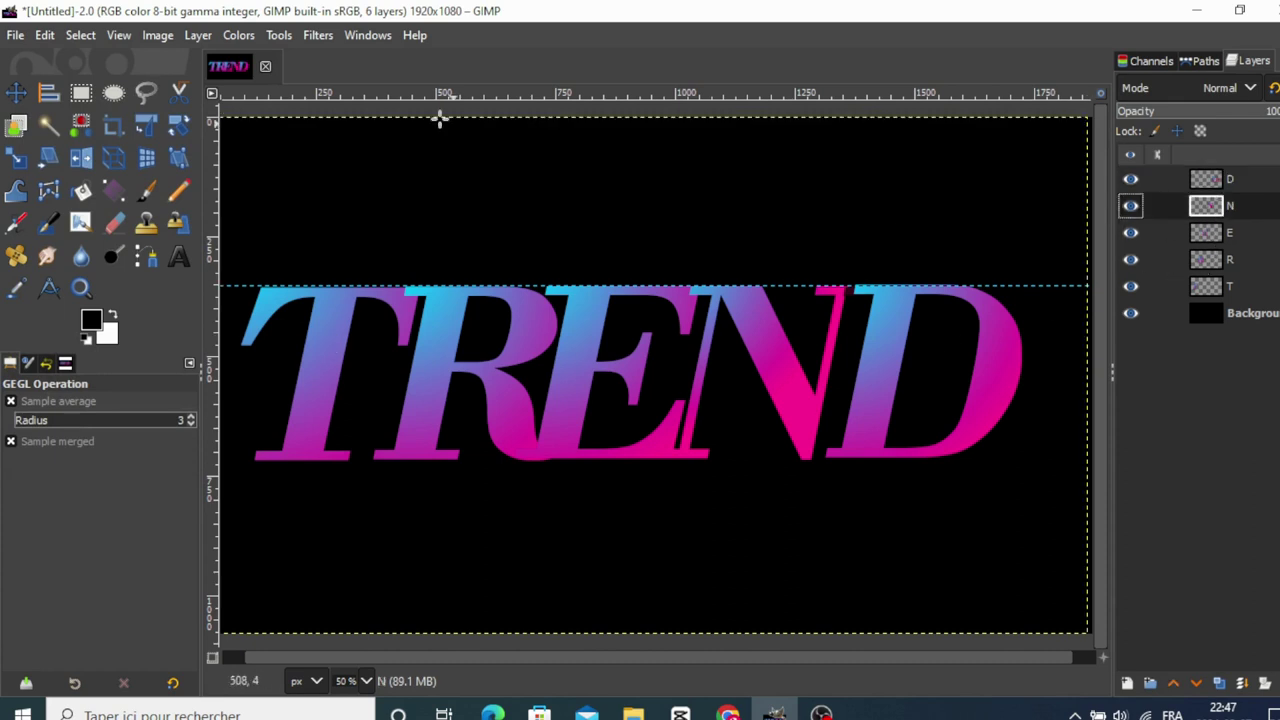
left_click(321, 36)
mouse_move(371, 246)
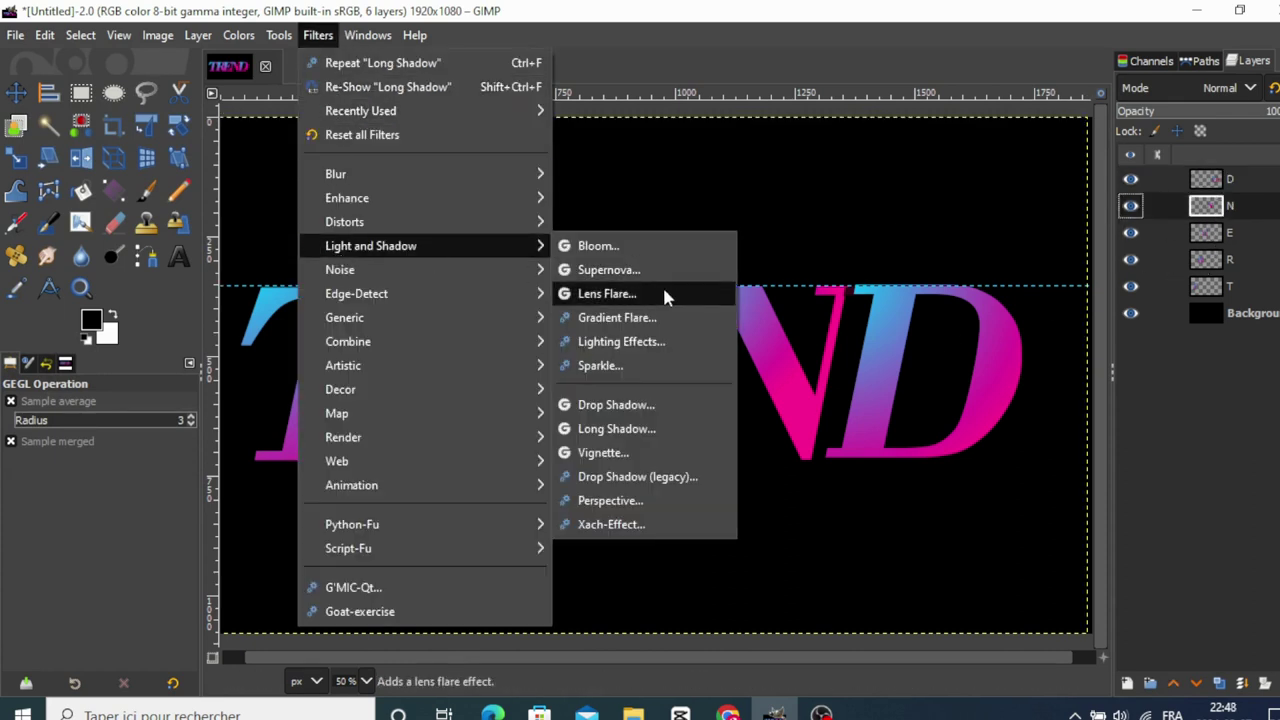
left_click(612, 429)
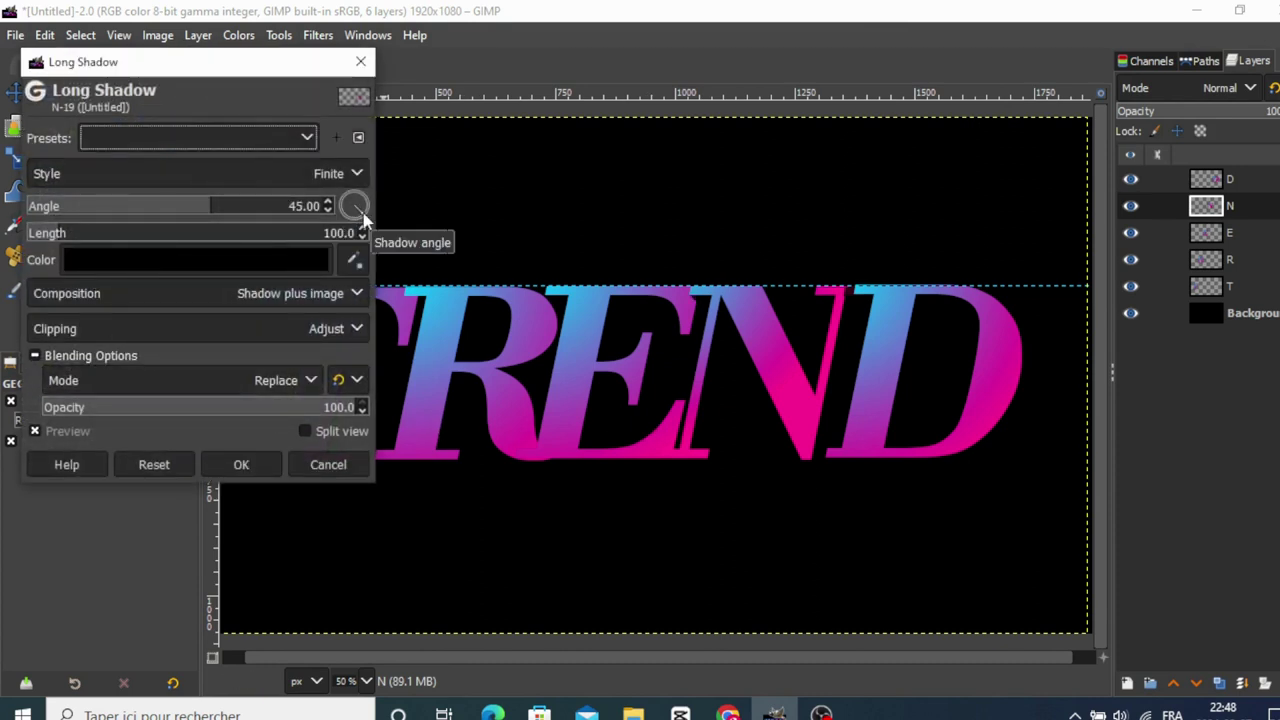
mouse_move(363, 219)
left_mouse_down()
mouse_move(343, 206)
mouse_move(331, 222)
mouse_move(347, 218)
mouse_move(331, 200)
left_mouse_up()
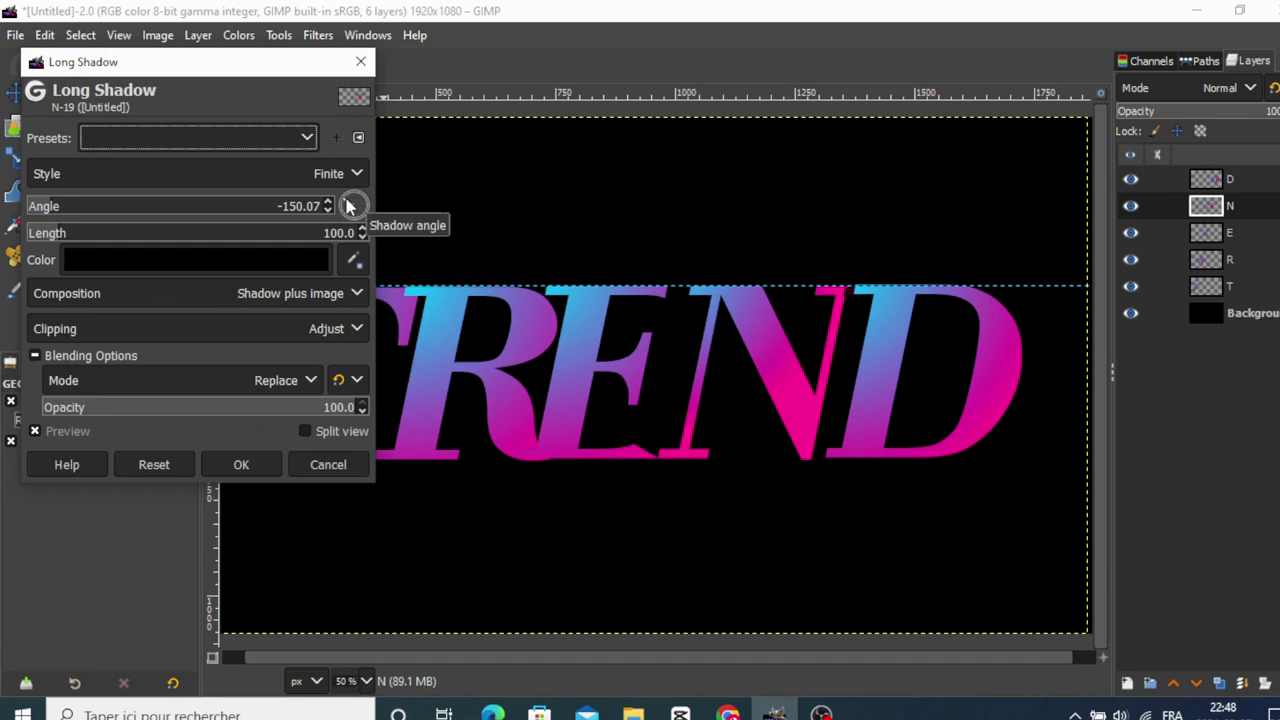
left_click_drag(352, 205, 344, 206)
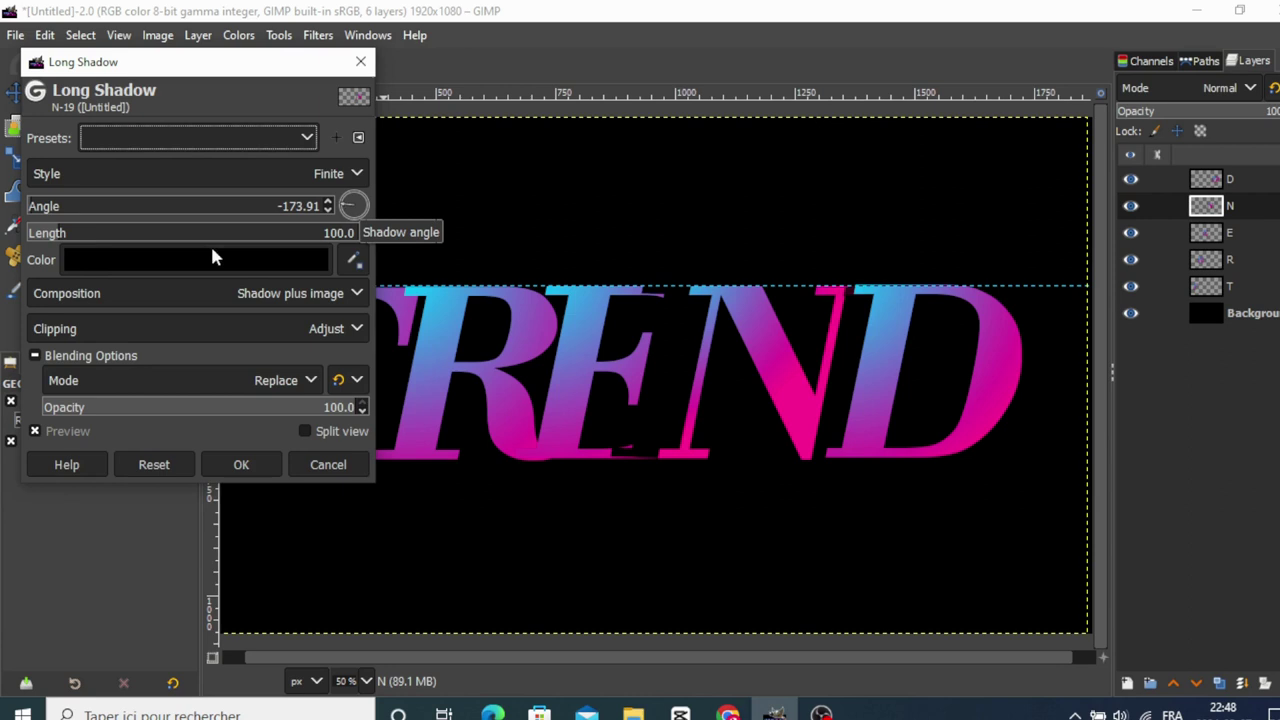
left_click(43, 235)
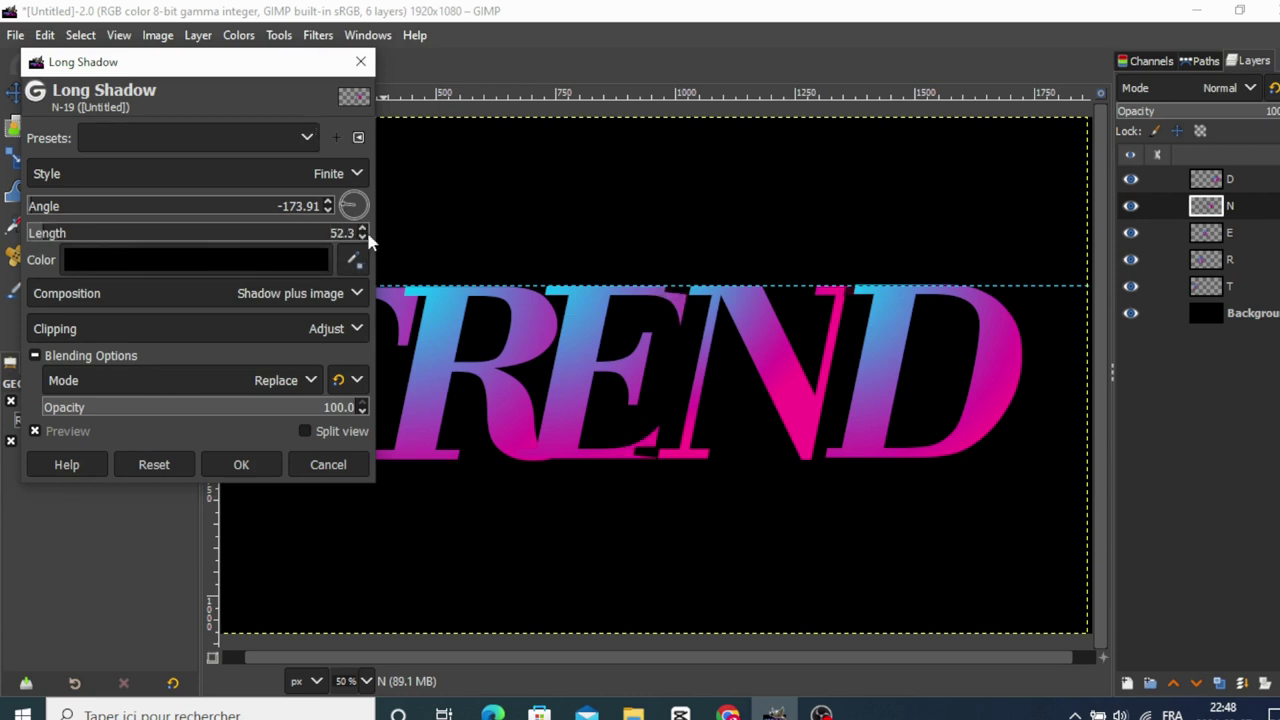
left_click(360, 236)
double_click(361, 238)
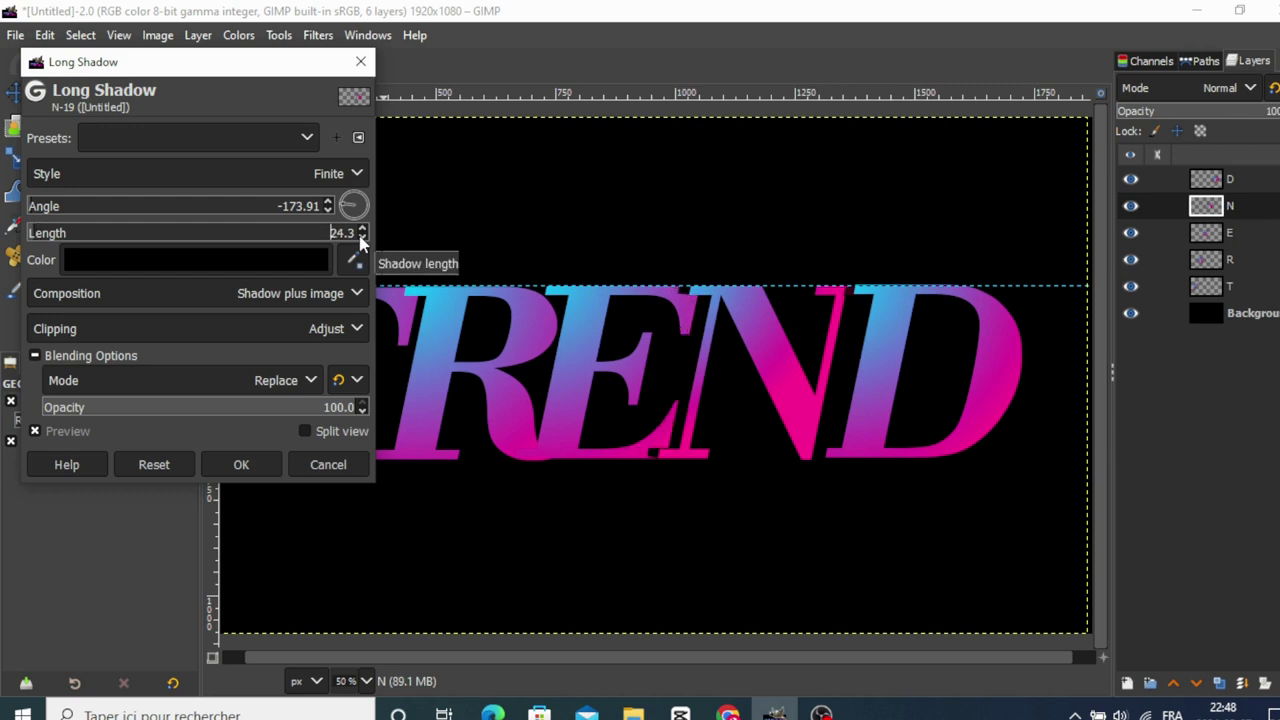
left_click(241, 464)
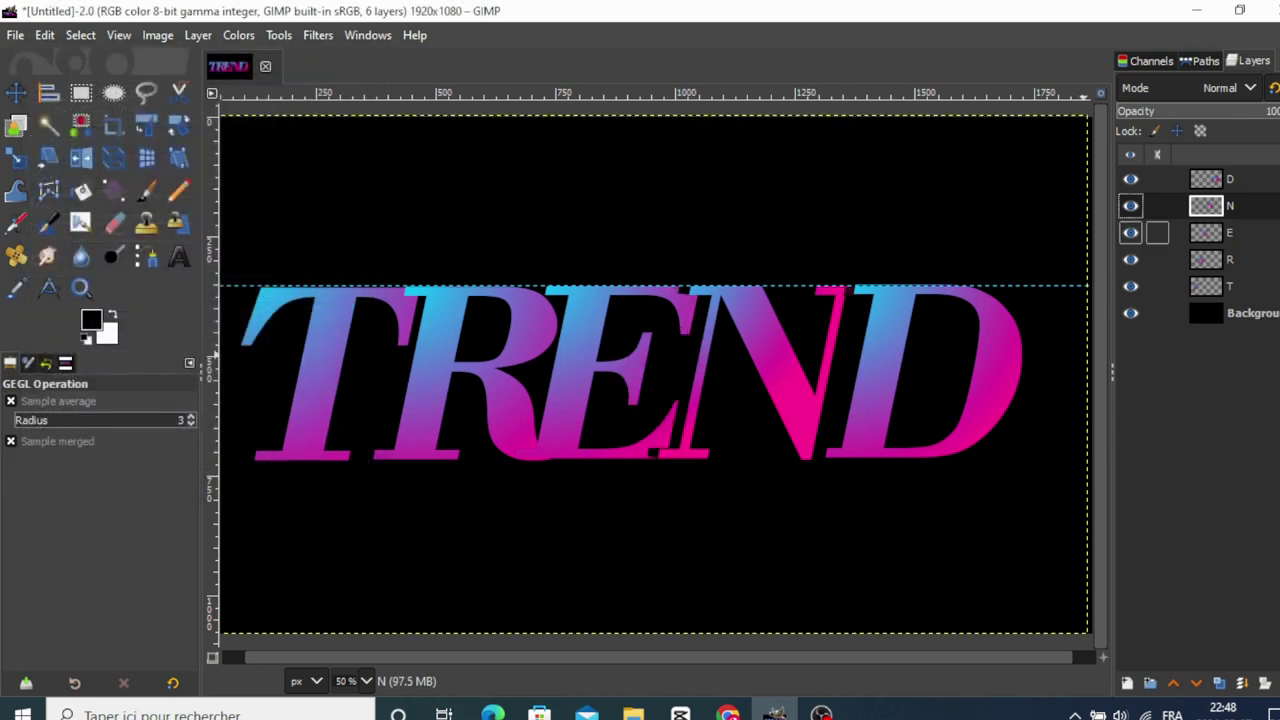
Give the E a Long Shadow at angle 180, length 18.7.
left_click(1160, 232)
key("ctrl+shift+f")
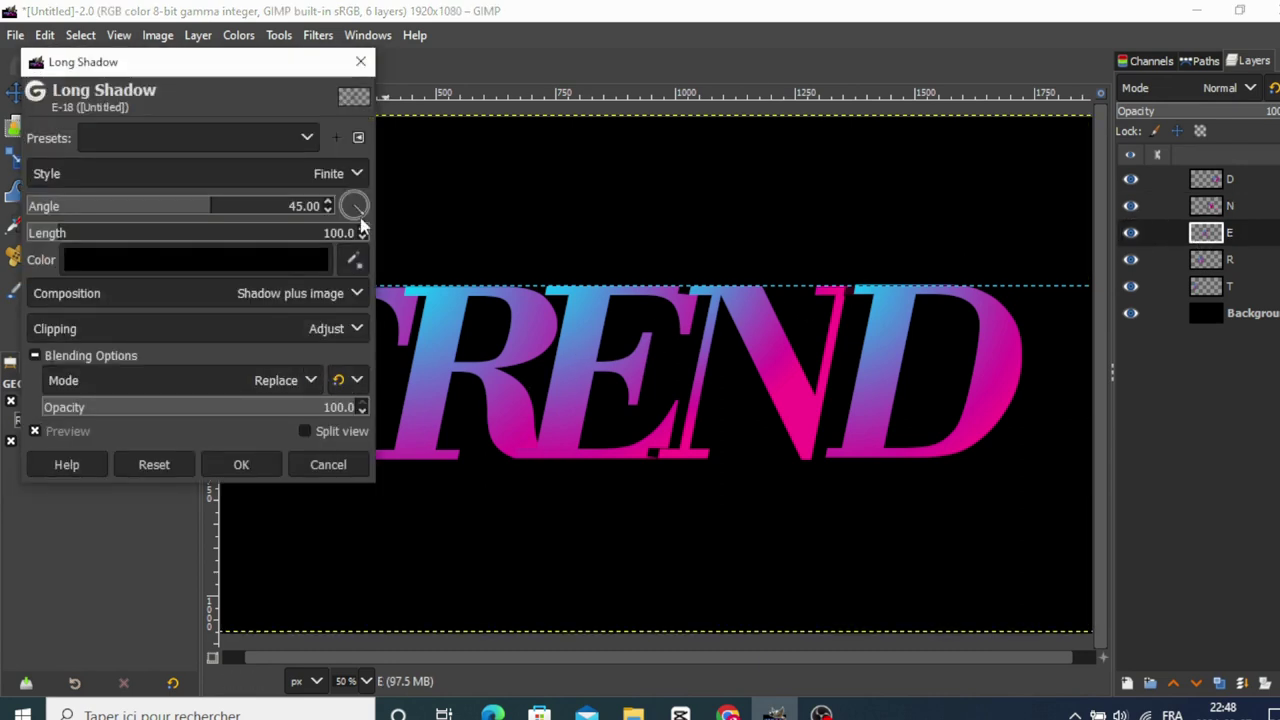
left_click_drag(363, 222, 338, 208)
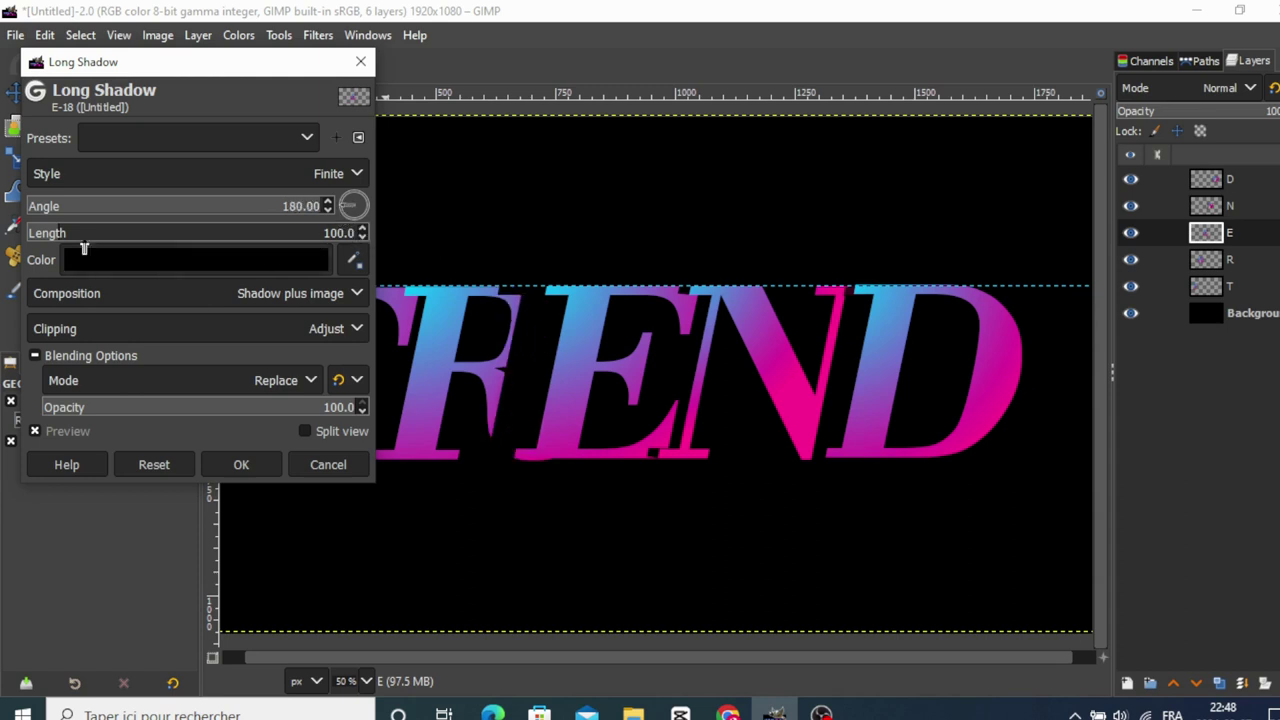
left_click(40, 236)
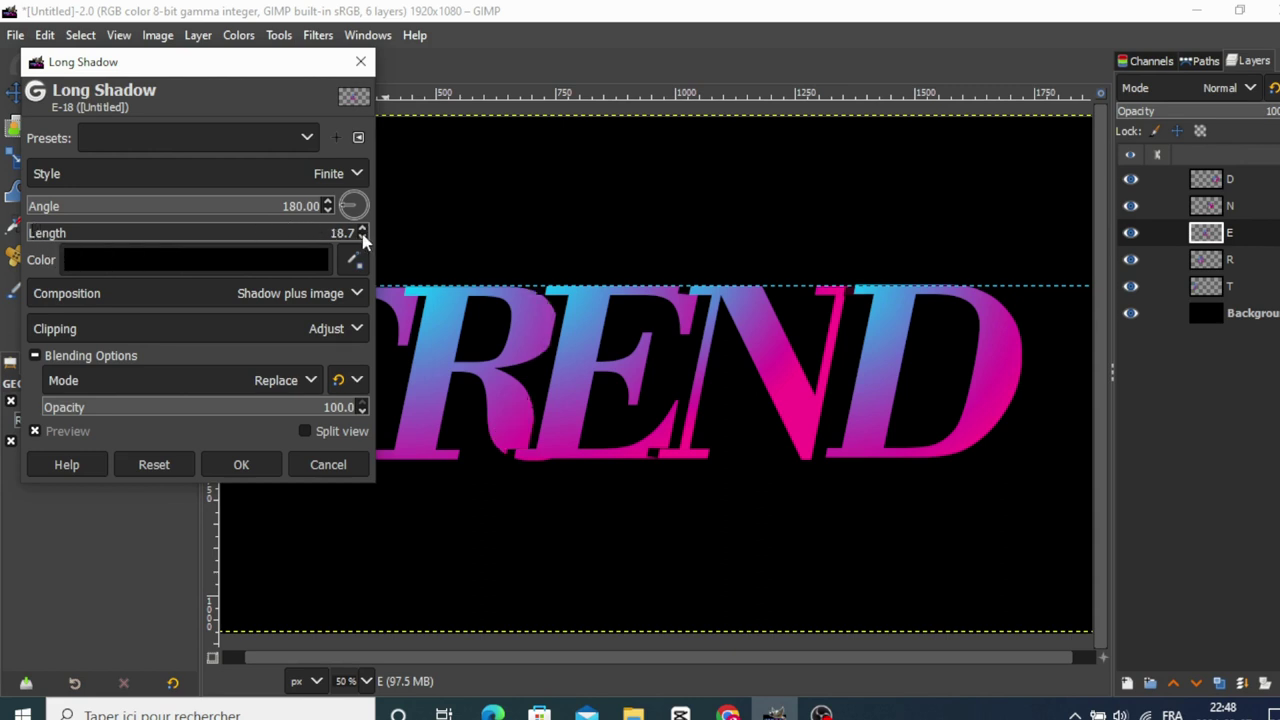
left_click(236, 470)
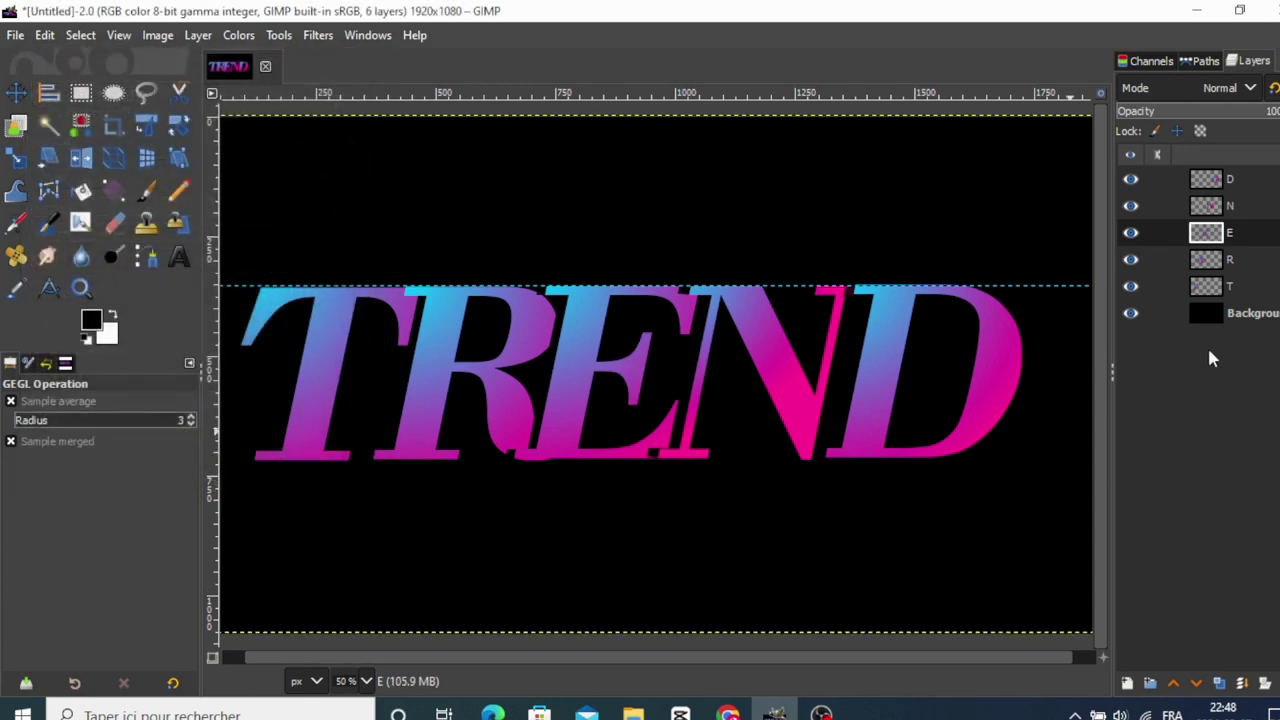
Give the R letter a black left-pointing long shadow at angle 178.48, length about 19.8.
left_click(1206, 259)
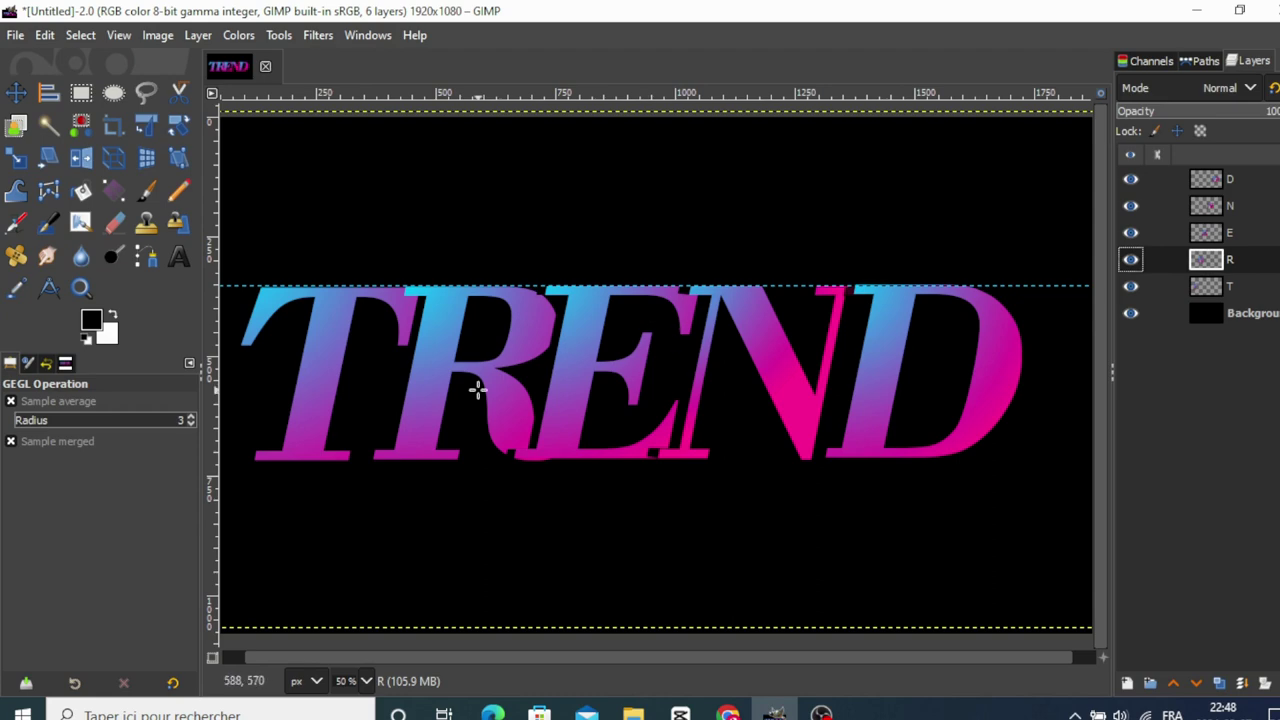
key("ctrl+shift+f")
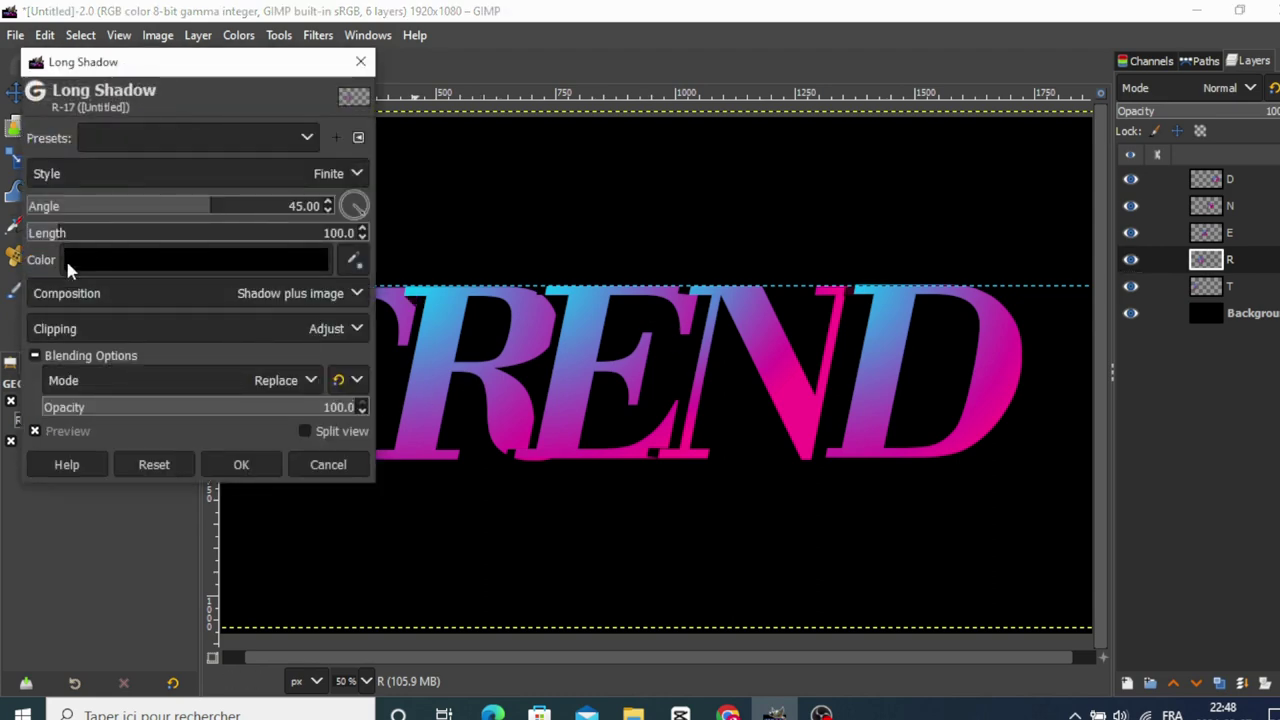
left_click_drag(296, 70, 1106, 73)
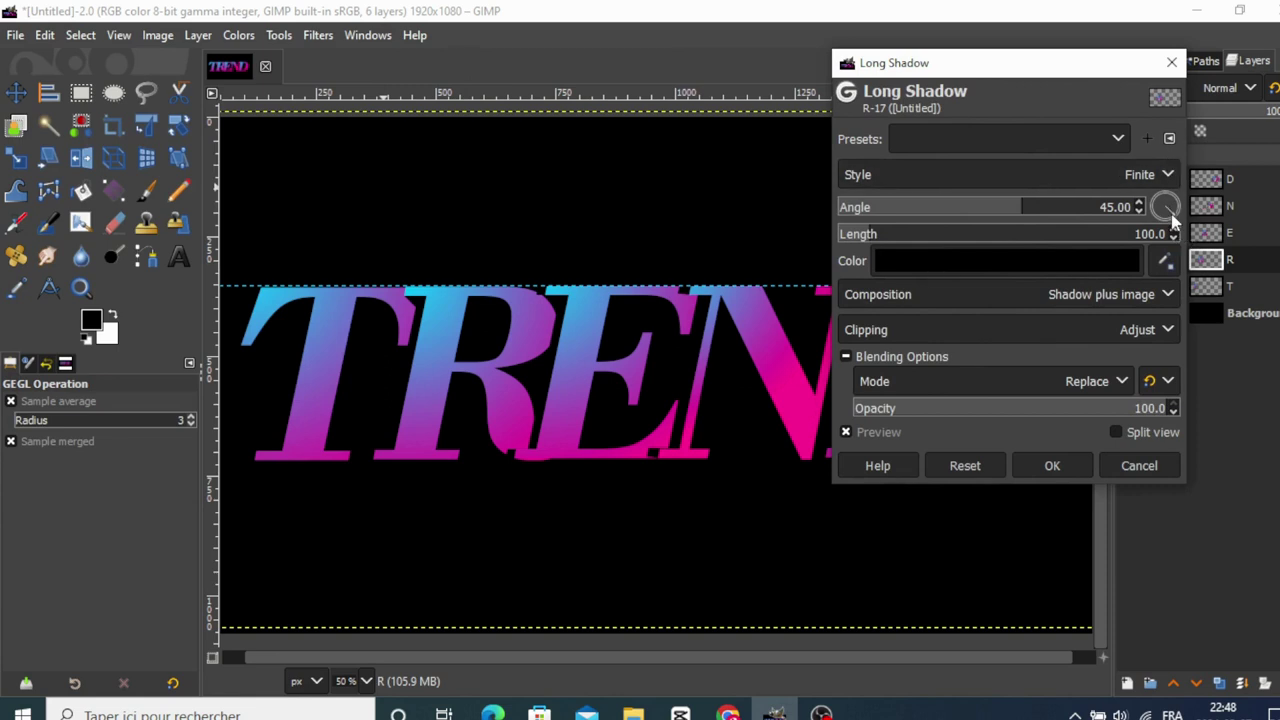
left_click_drag(1172, 220, 1142, 216)
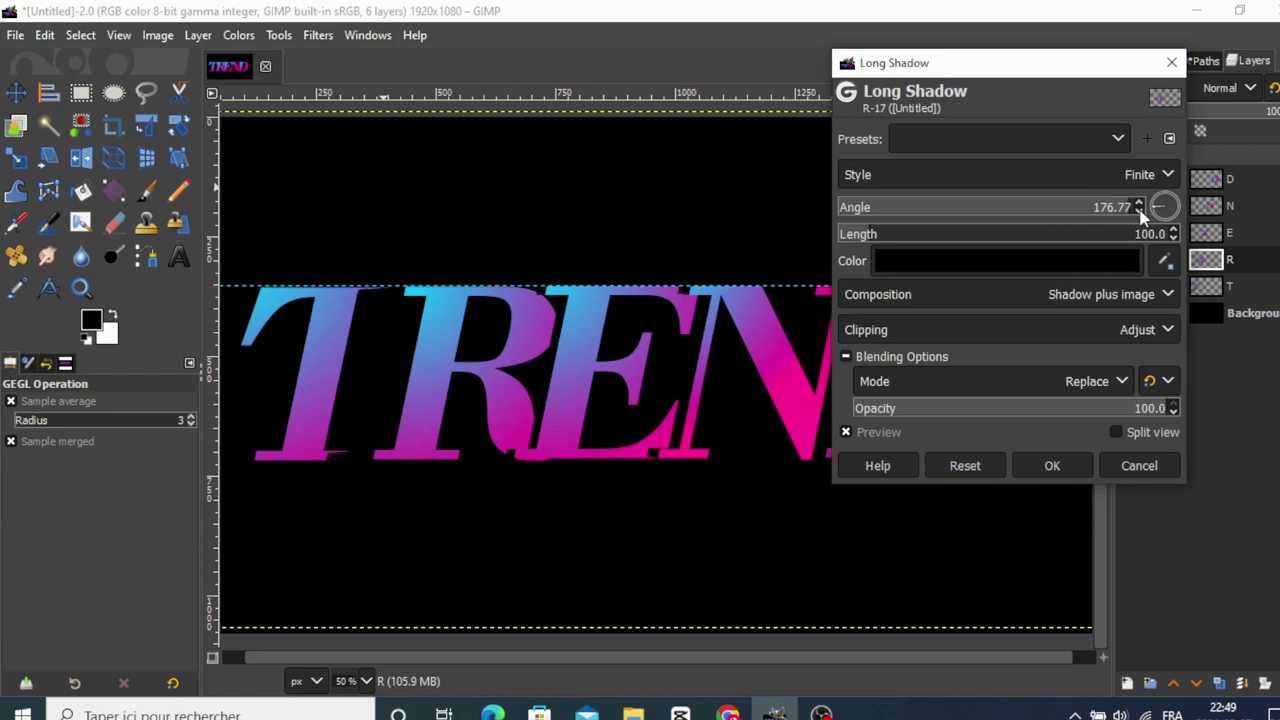
left_click(1140, 213)
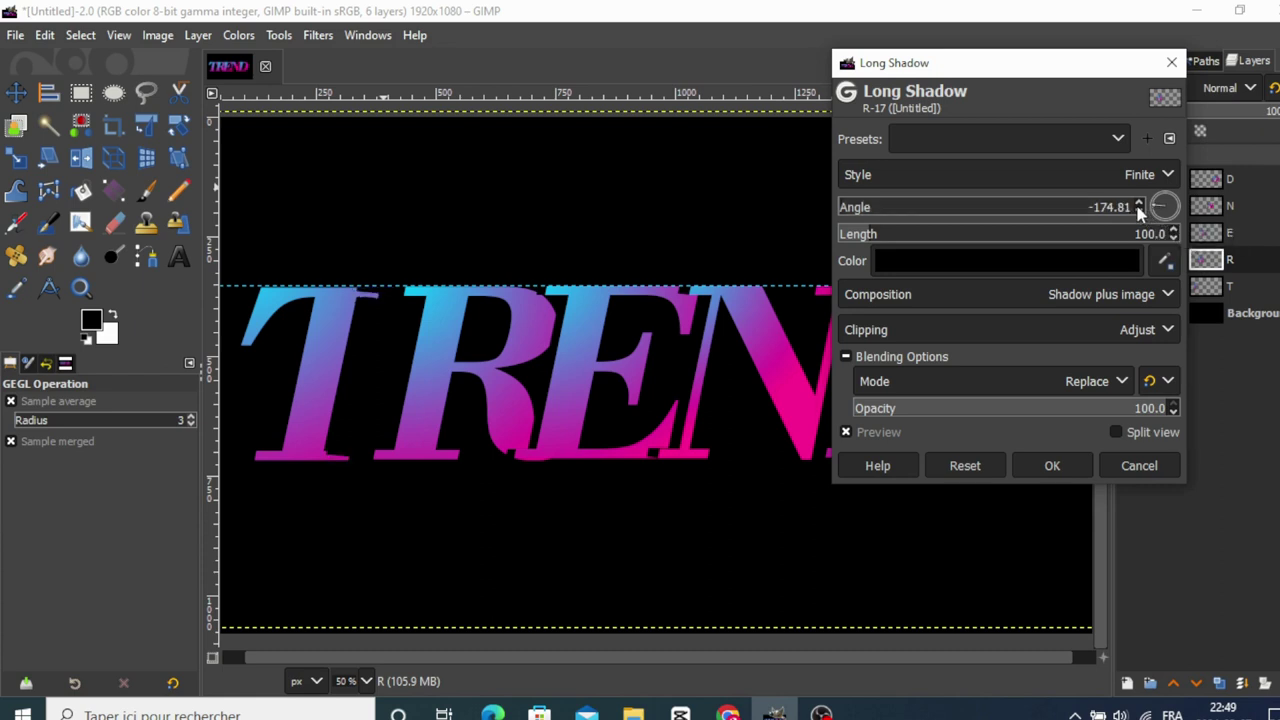
mouse_move(1139, 213)
left_mouse_down()
mouse_move(1139, 225)
mouse_move(1136, 215)
left_mouse_up()
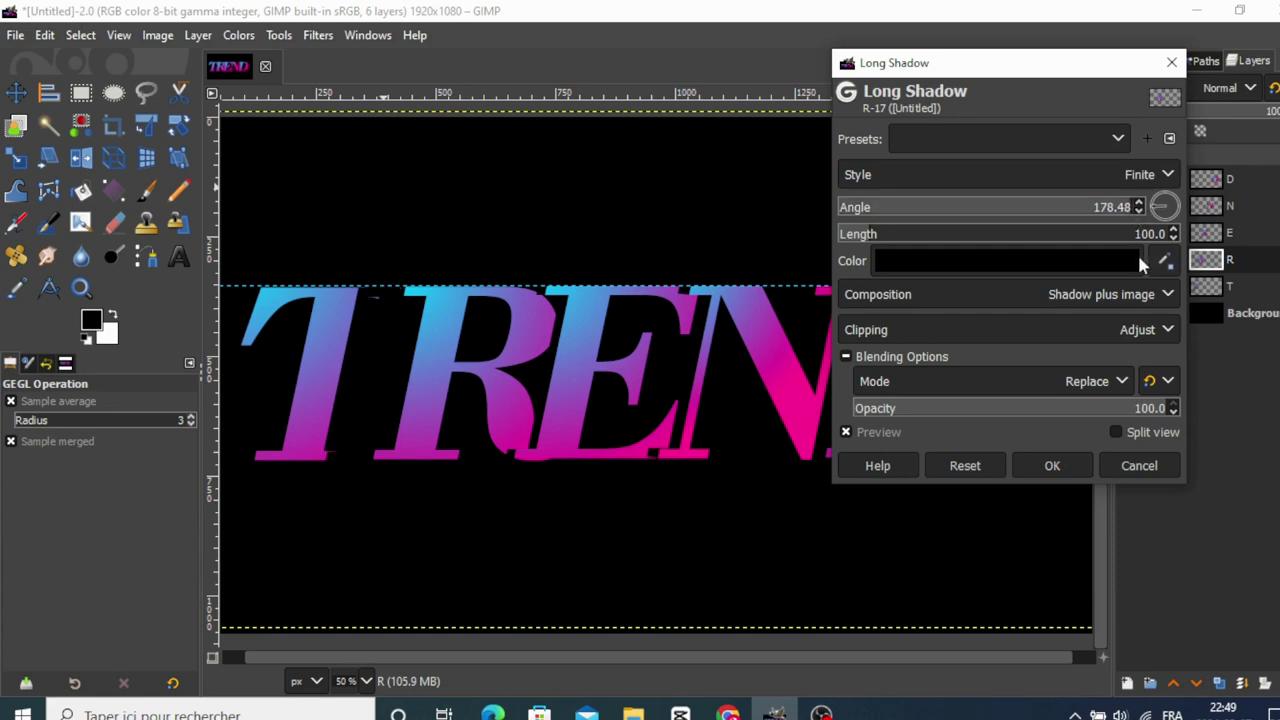
left_click(845, 233)
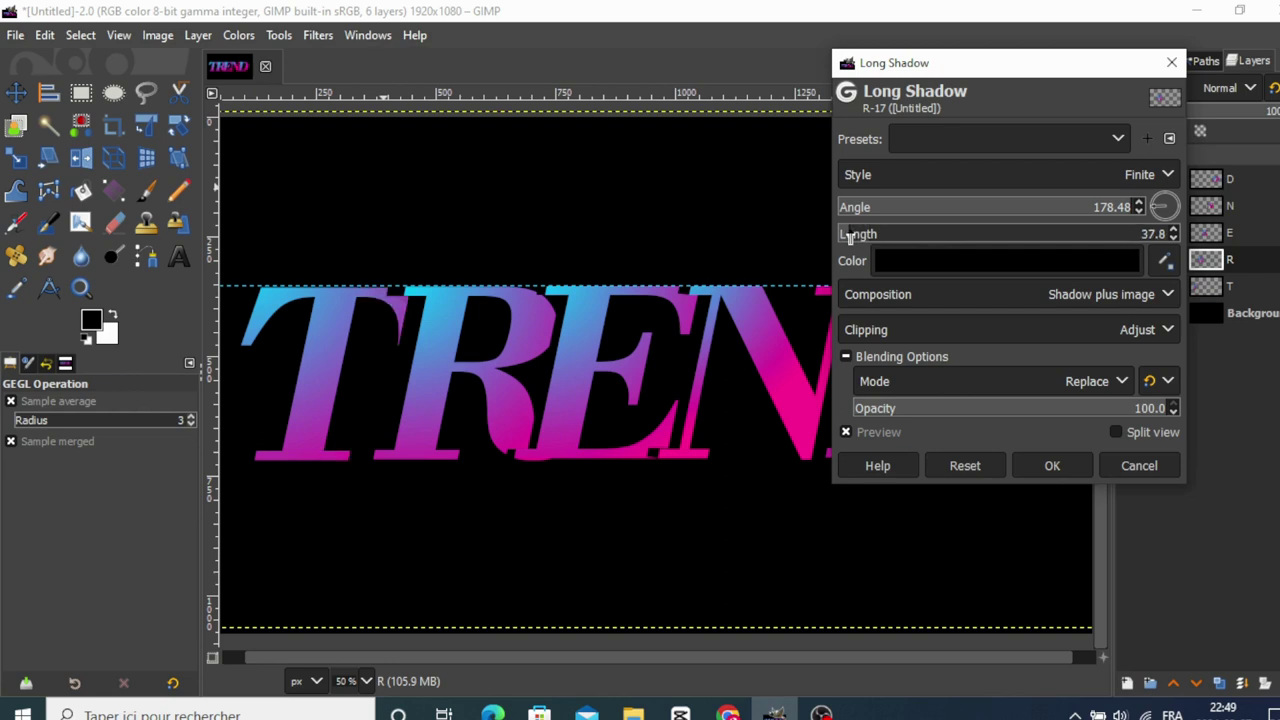
left_click(1174, 238)
left_click(1174, 238)
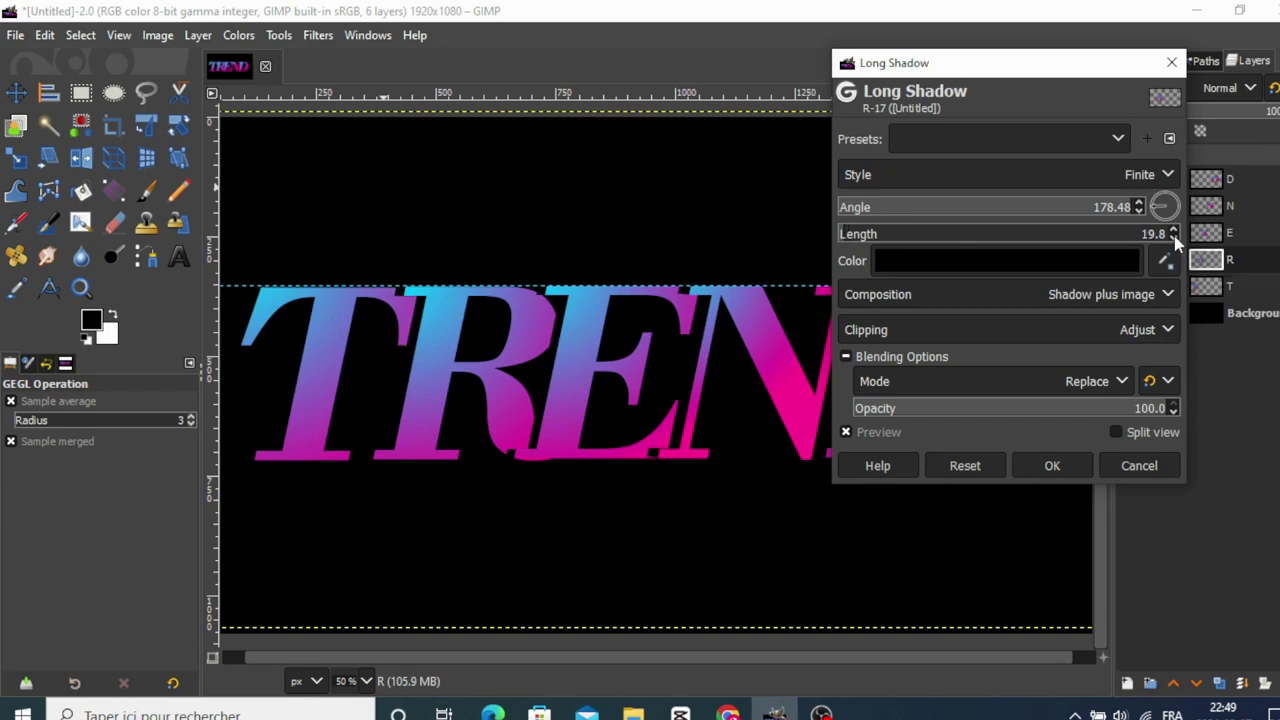
left_click(1050, 466)
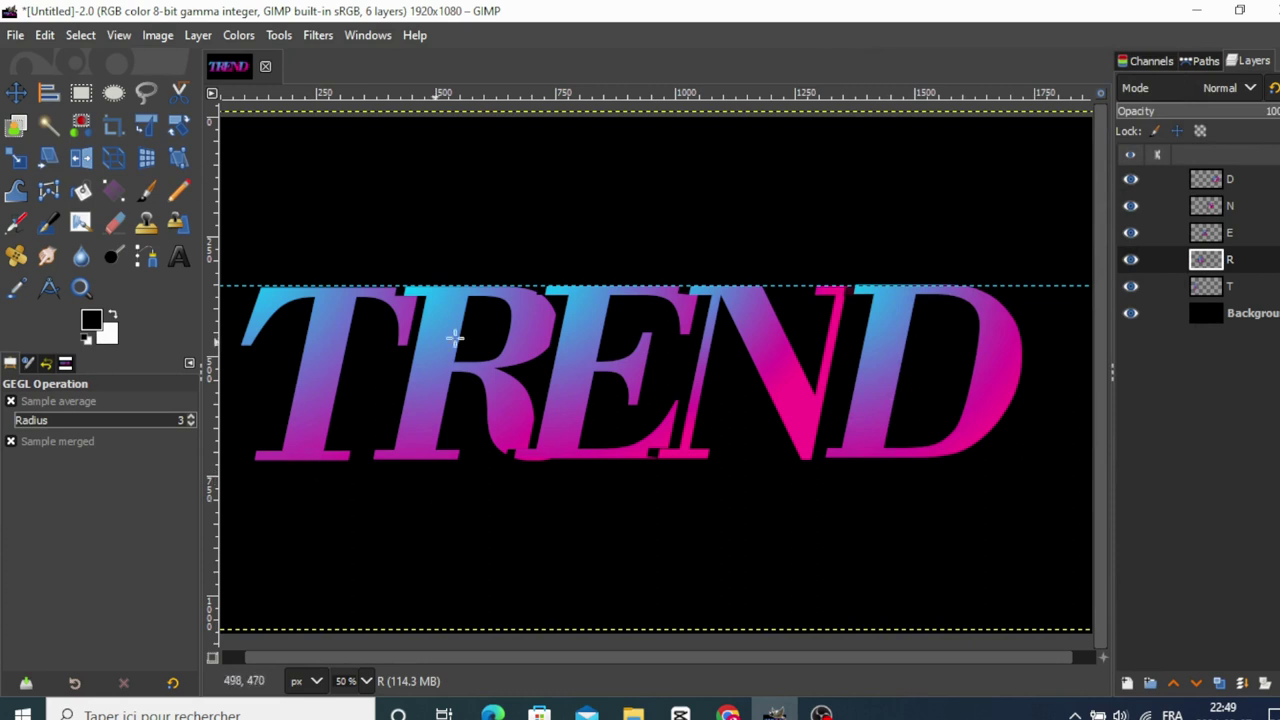
Merge the D, N, E, R and T layers into one TREND layer and shift it up-right.
middle_click(457, 337, "alt")
left_click(1214, 181)
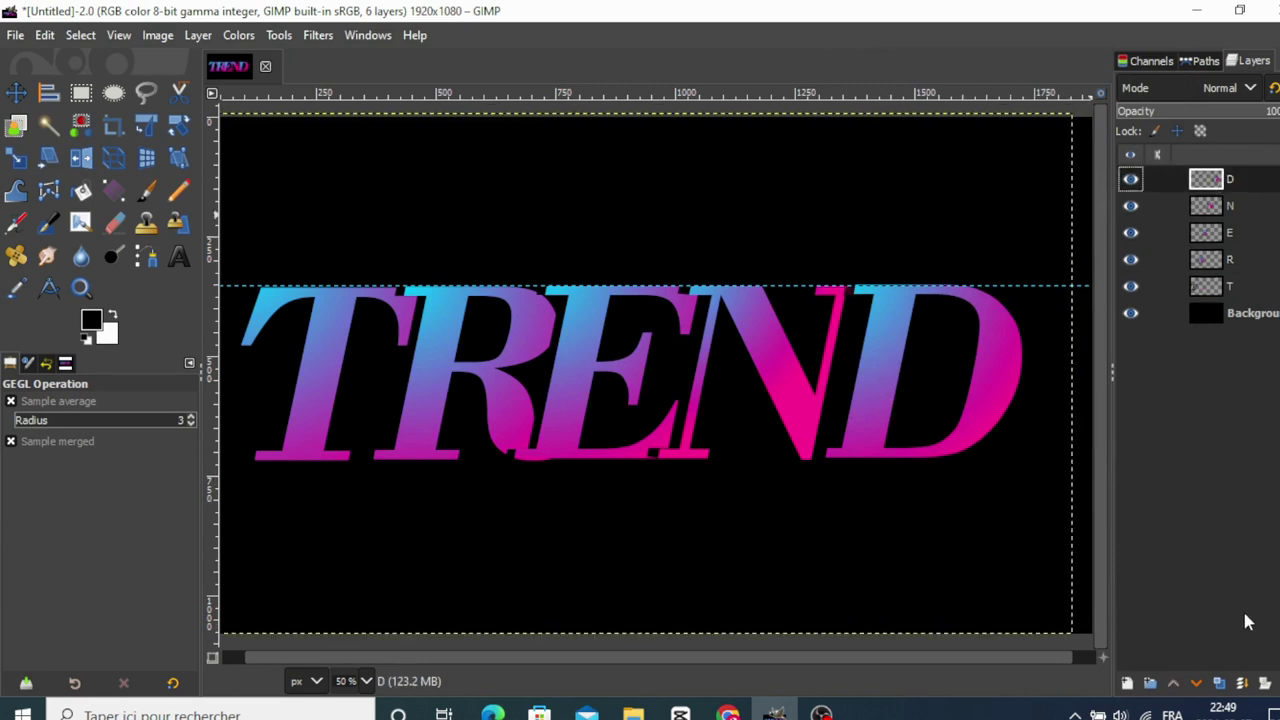
left_click(1240, 683)
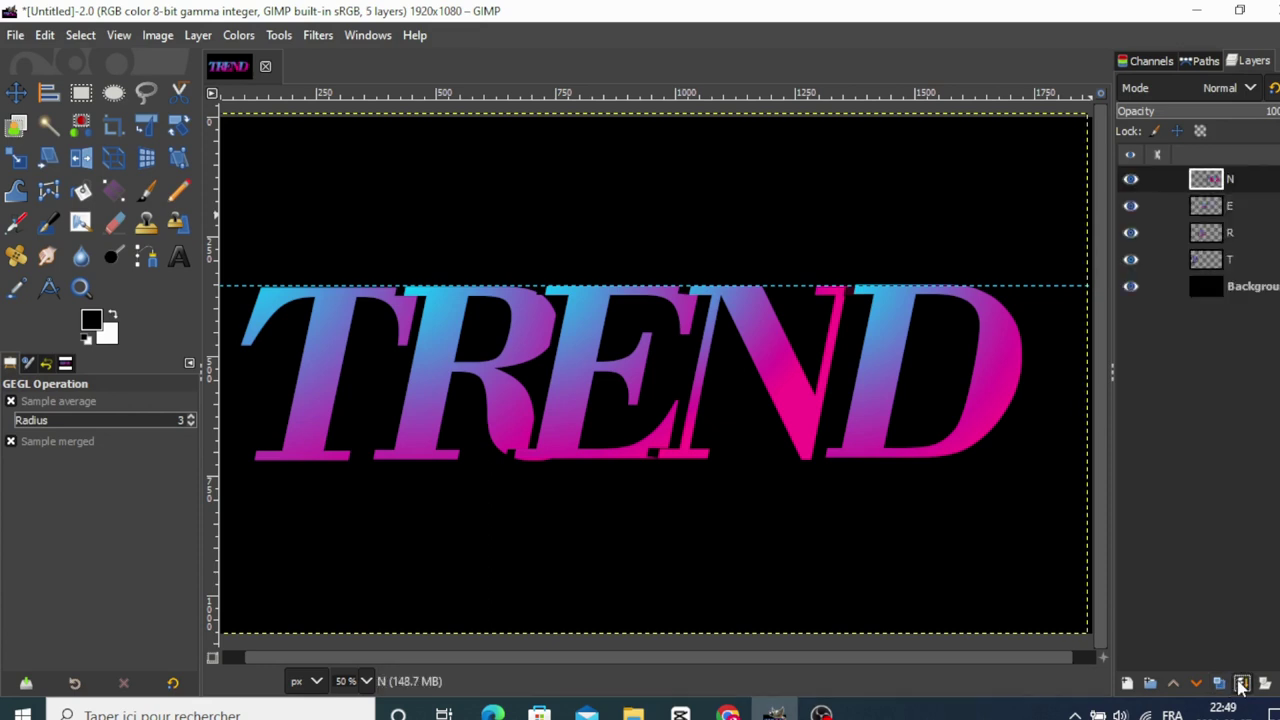
left_click(1240, 683)
left_click(1240, 683)
left_click(1240, 683)
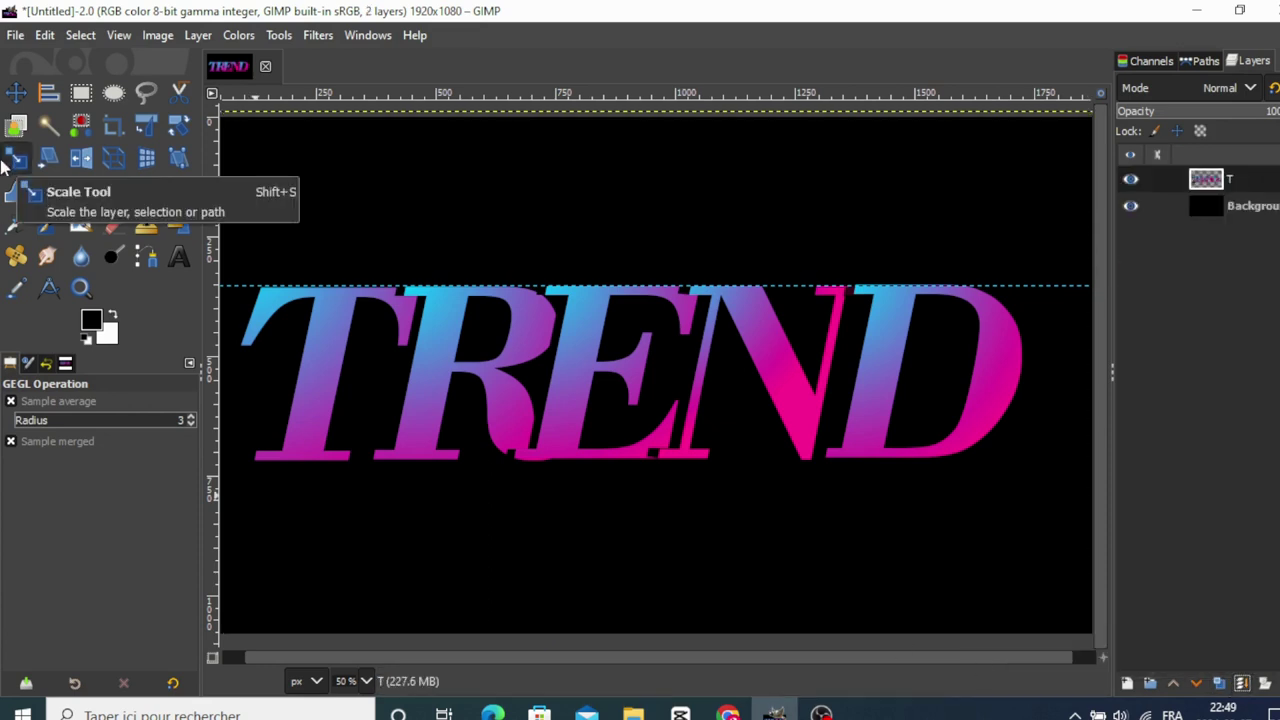
left_click(15, 92)
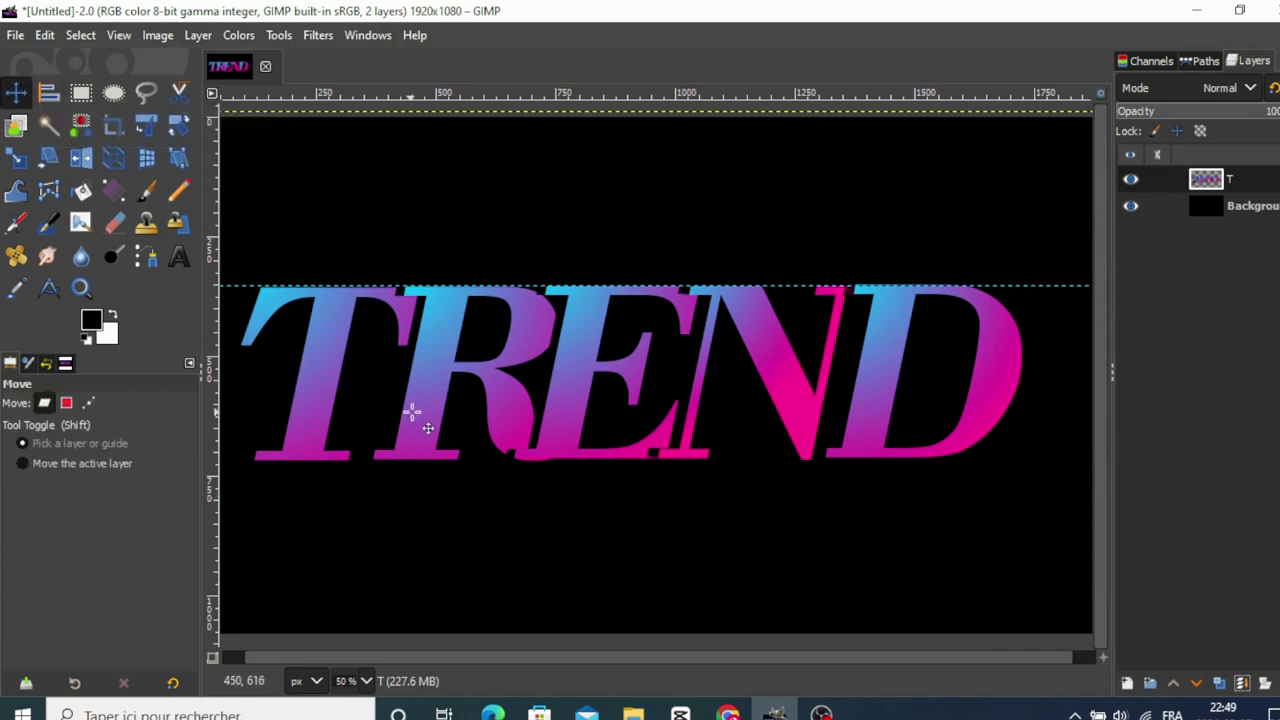
left_click_drag(421, 416, 453, 377)
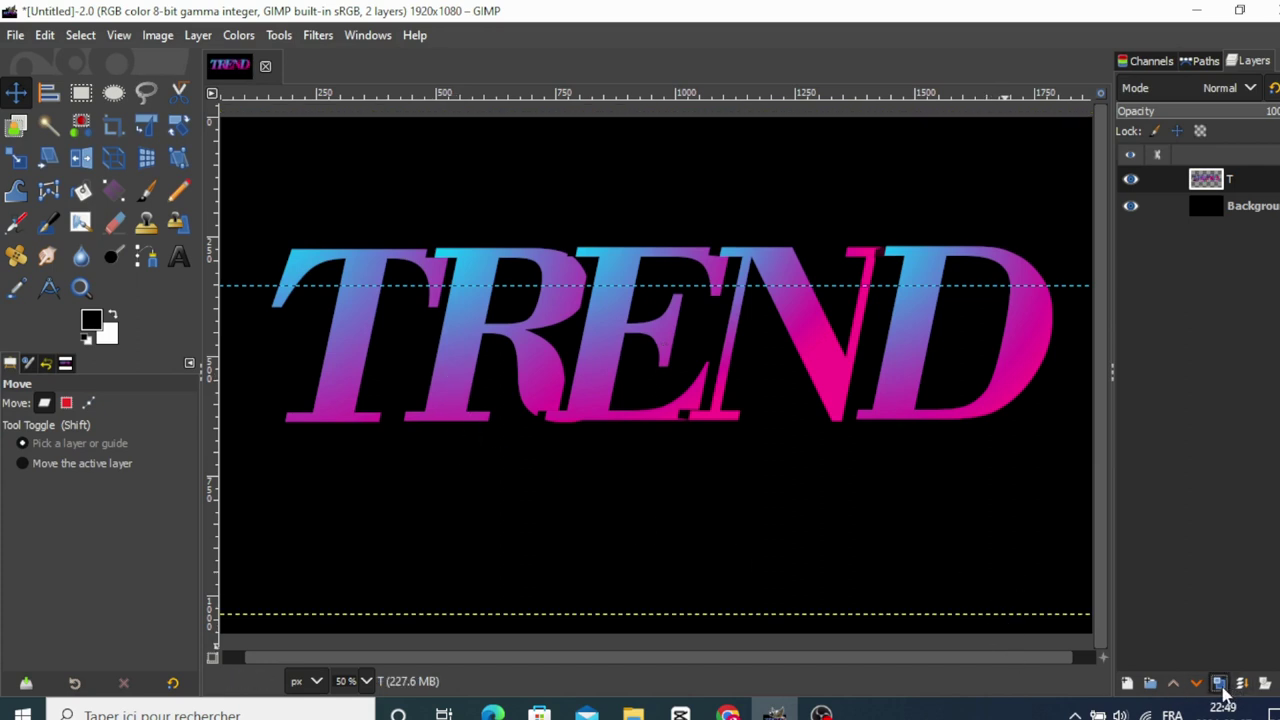
Duplicate the TREND layer, flip the copy vertically, and place it directly beneath the original.
left_click(1219, 684)
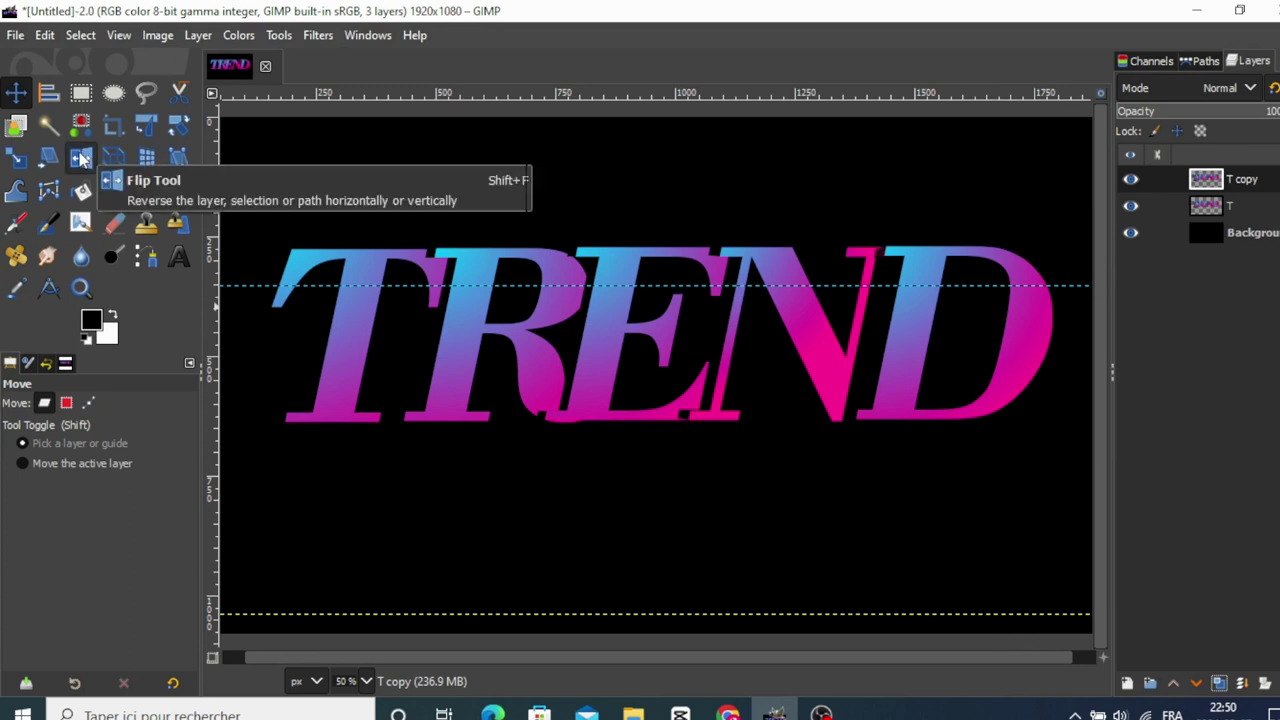
left_click(83, 158)
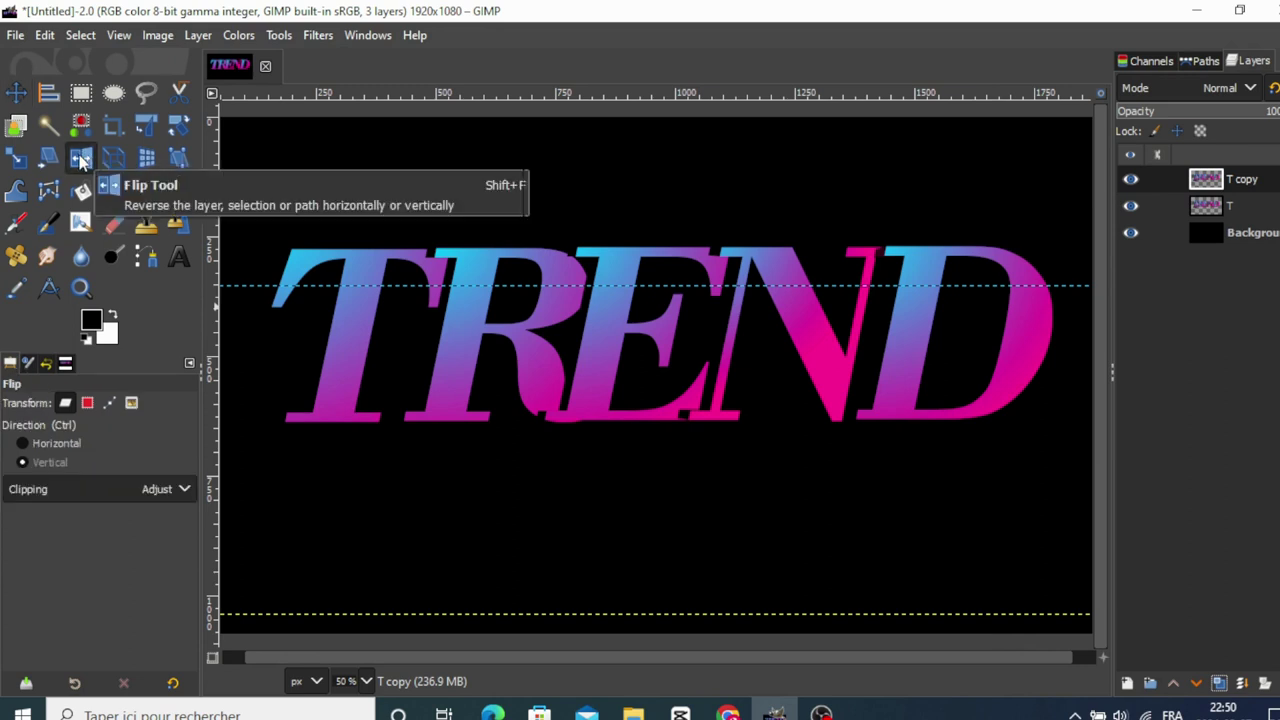
left_click(468, 350)
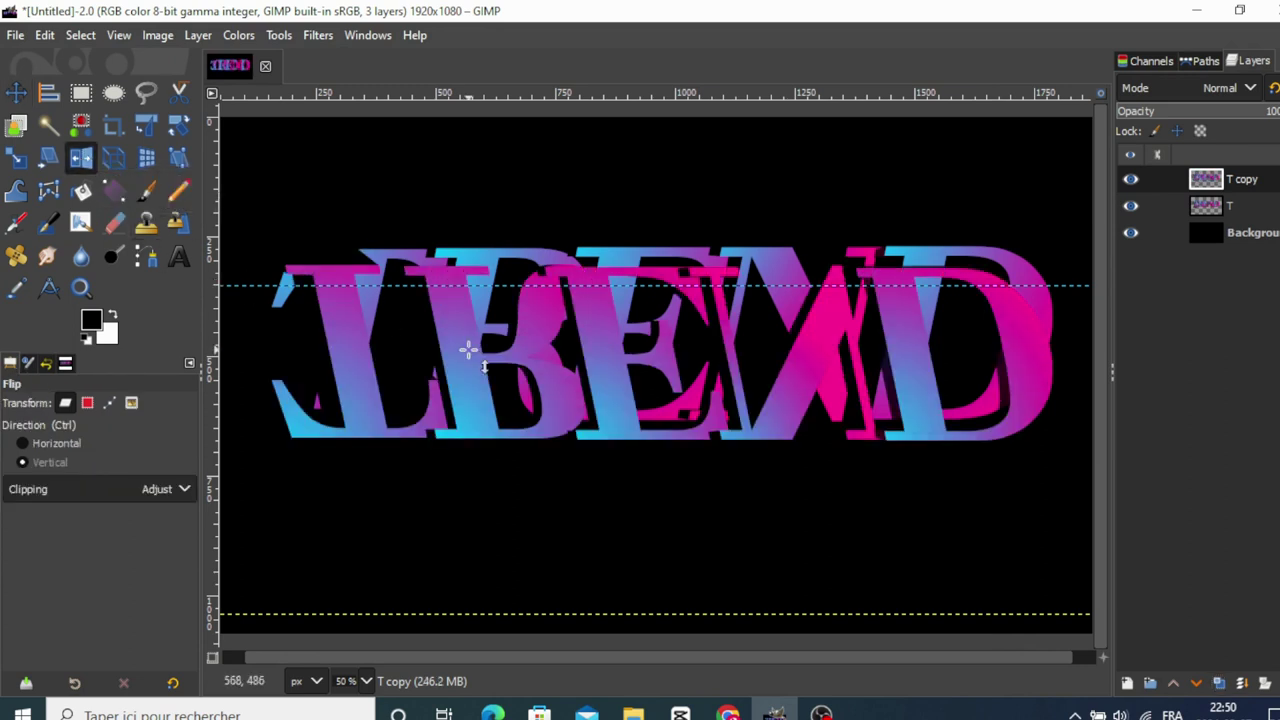
left_click(16, 92)
left_click_drag(458, 385, 479, 546)
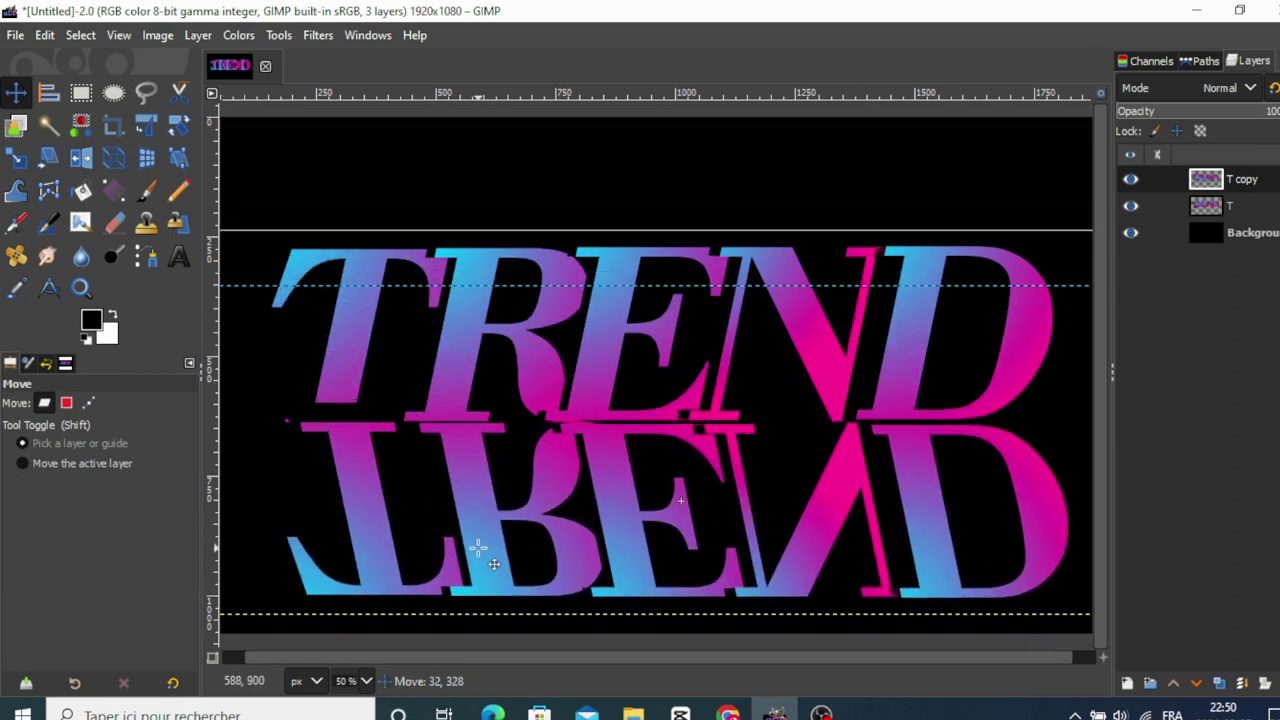
left_click_drag(480, 546, 474, 546)
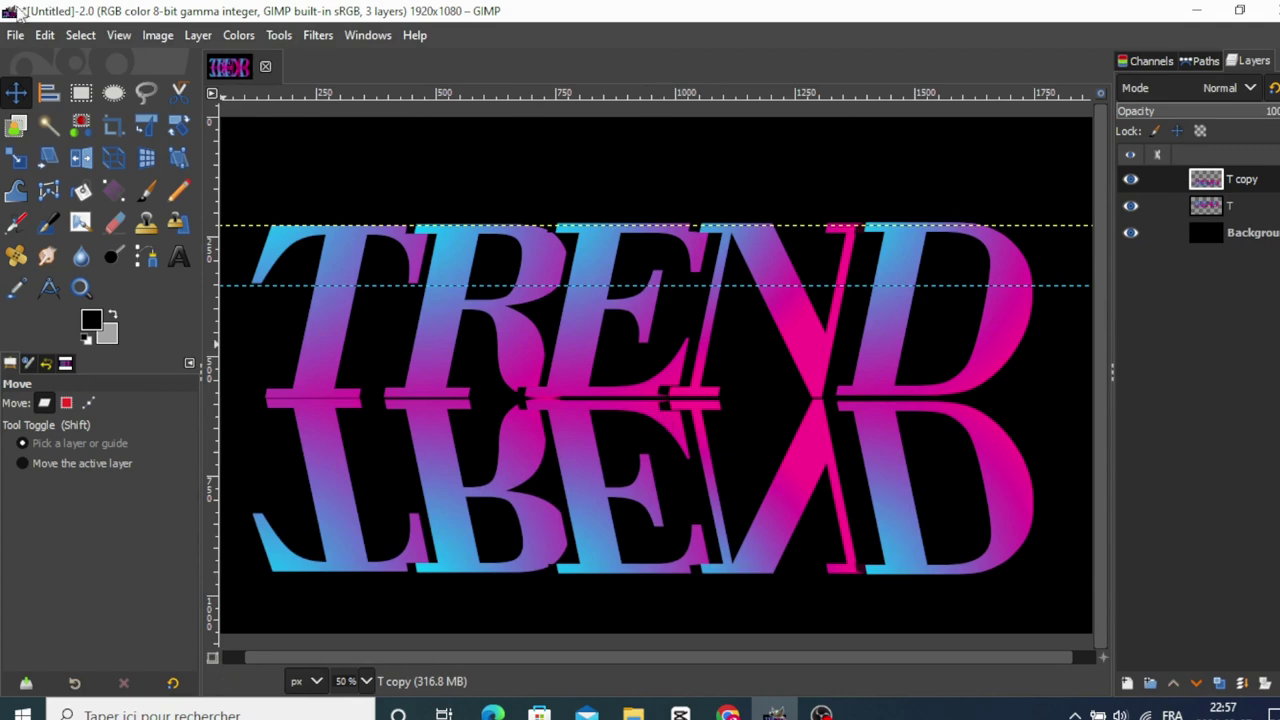
left_click(15, 35)
Import metalique.png as a layer and scale it to 1760×990 over the canvas.
left_click(36, 130)
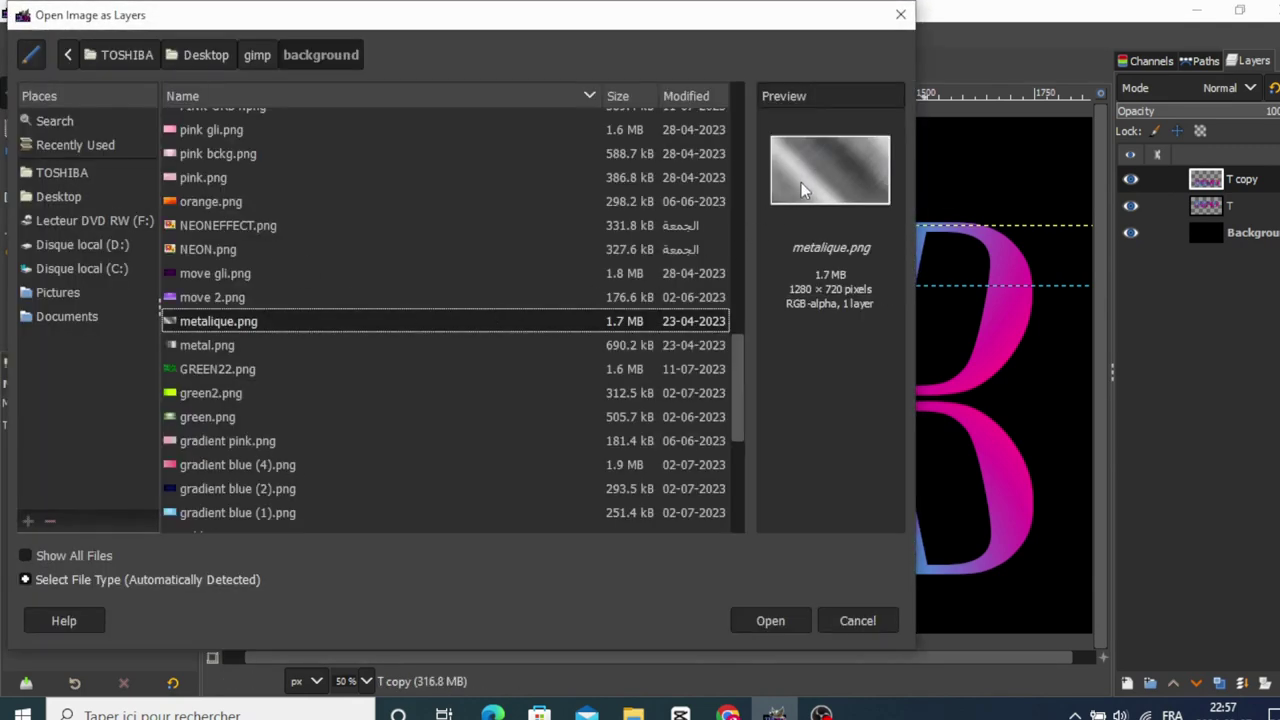
left_click(756, 622)
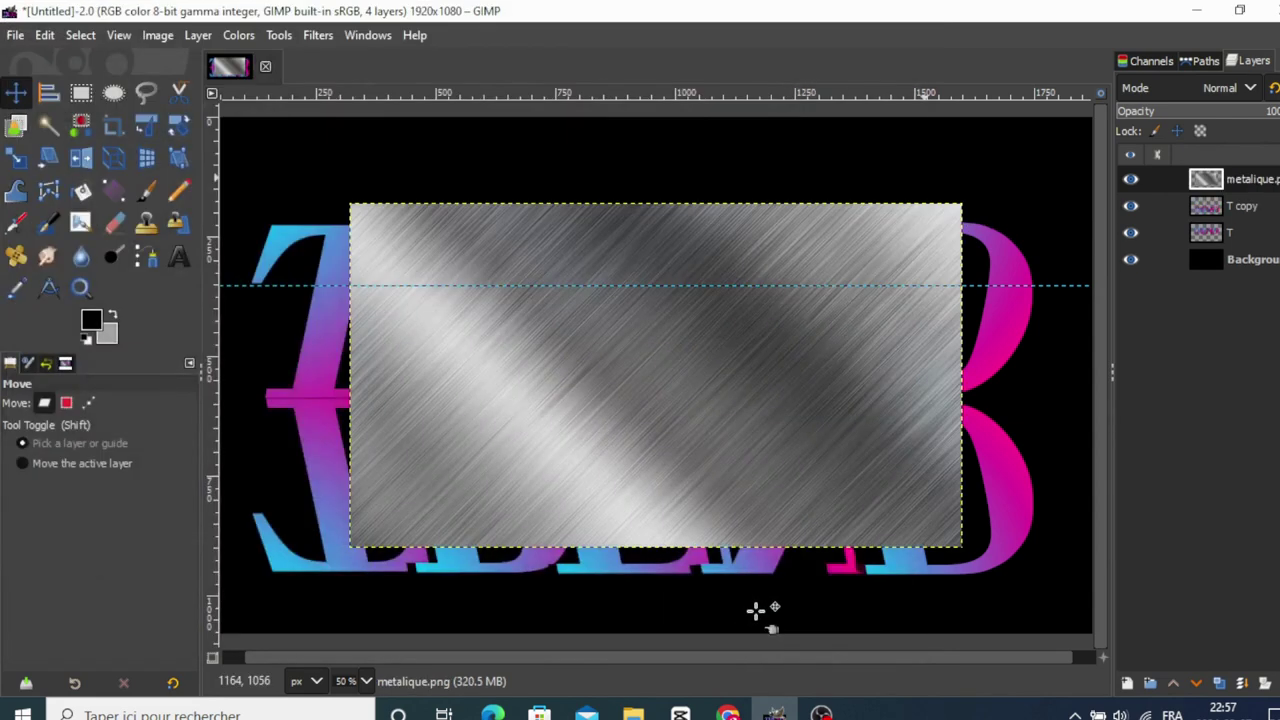
left_click(16, 157)
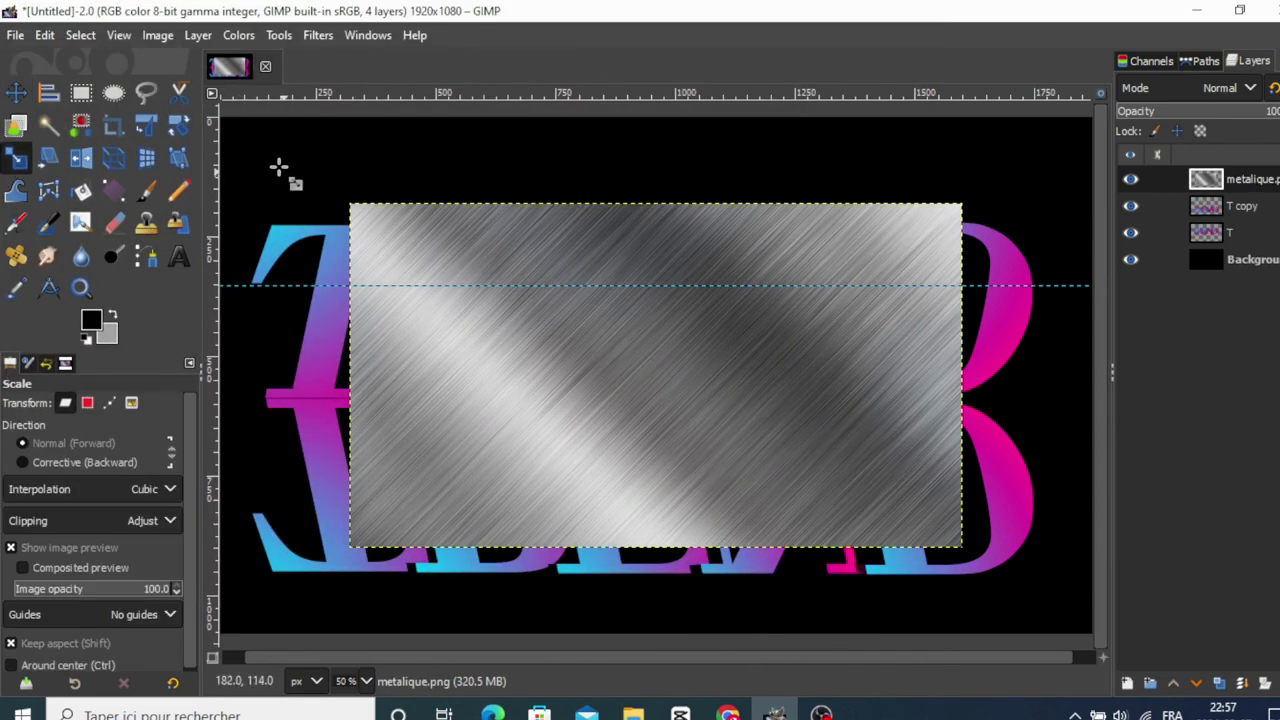
left_click(276, 171)
left_click_drag(227, 125, 228, 131)
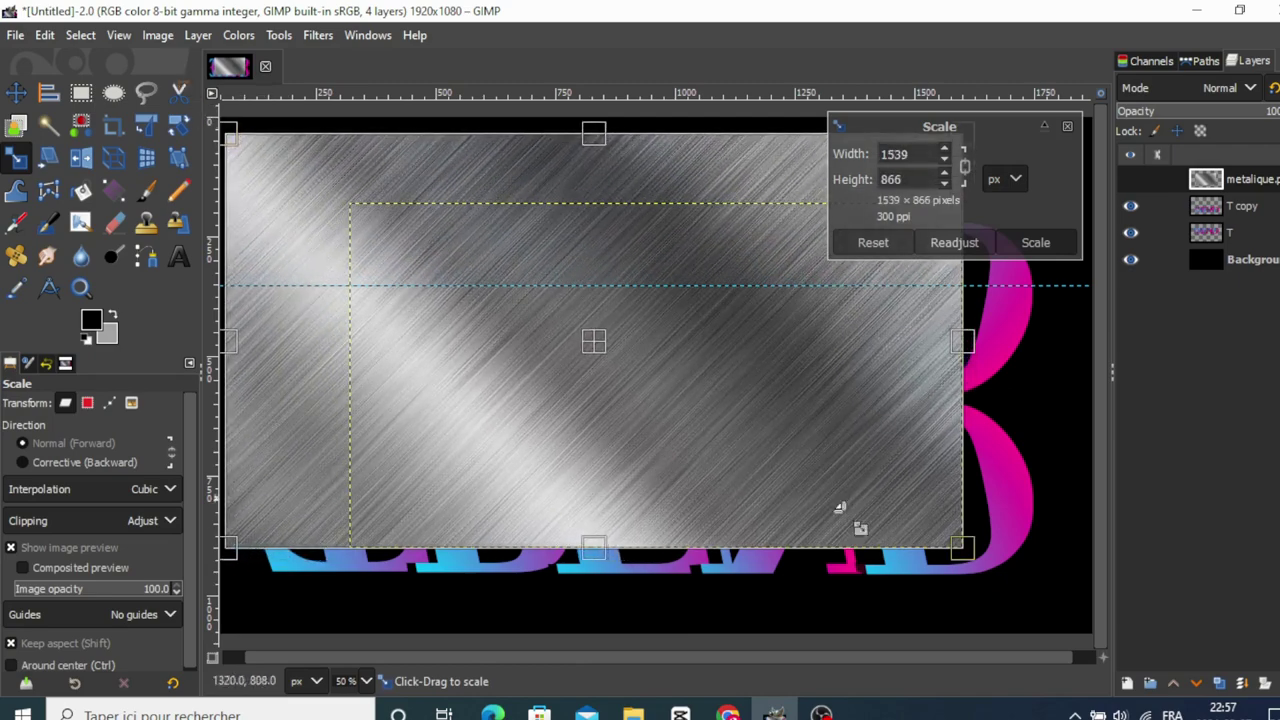
left_click_drag(978, 562, 1090, 661)
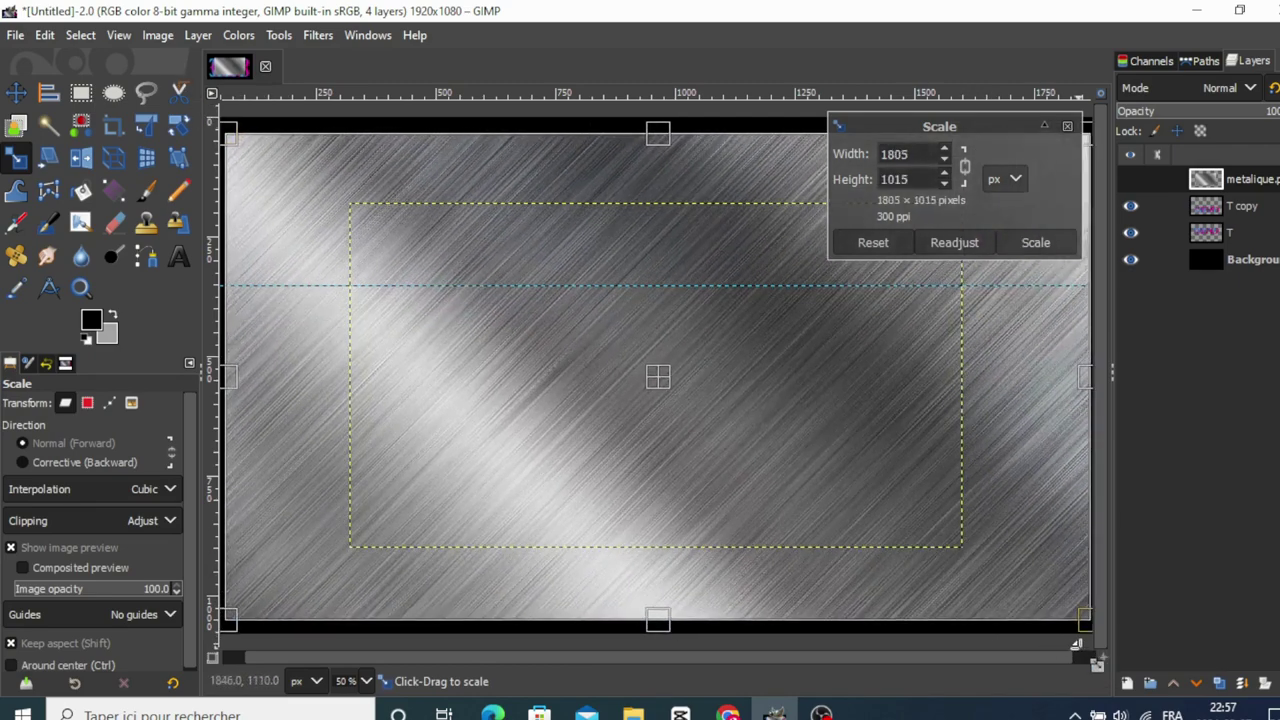
left_click_drag(236, 130, 247, 156)
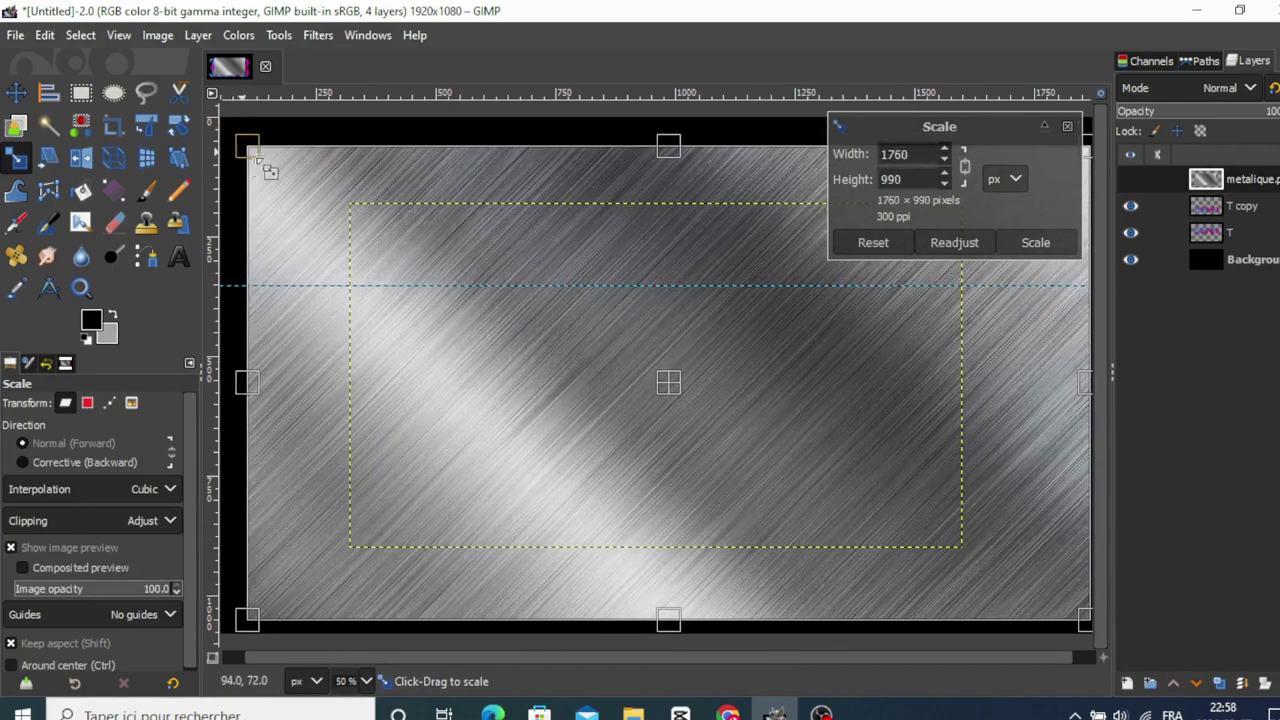
left_click(1035, 243)
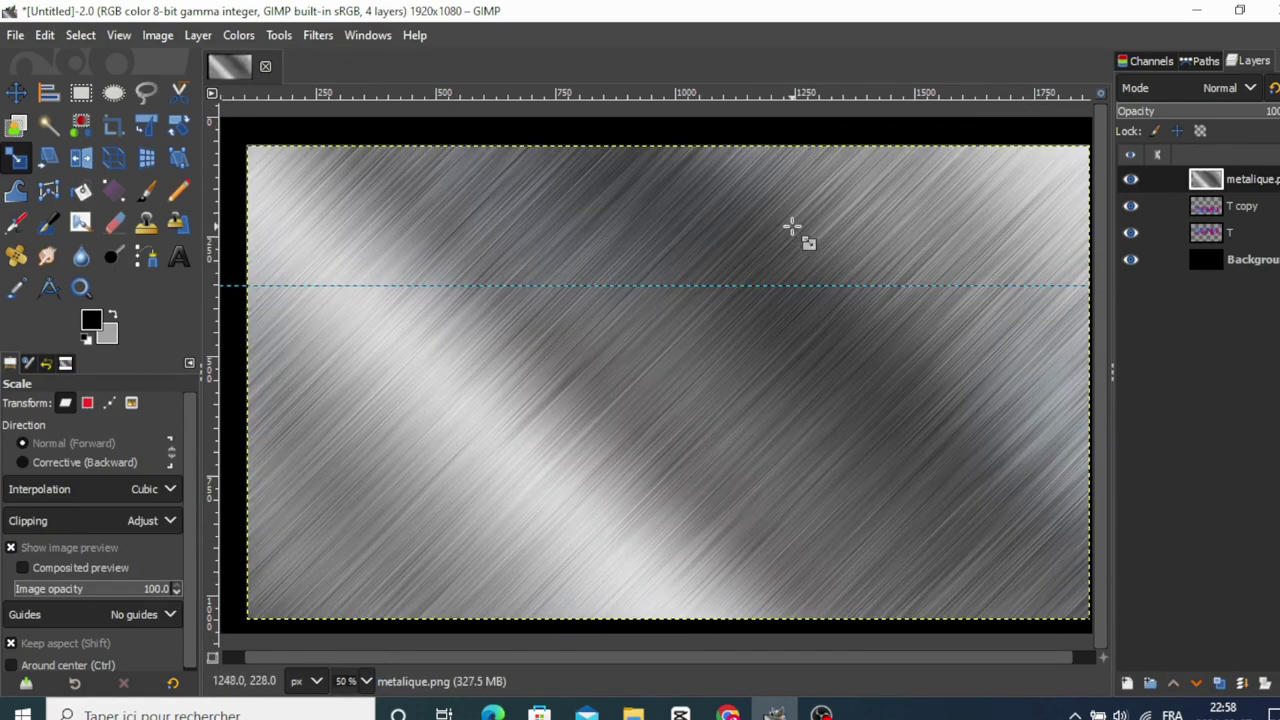
Set the metalique layer to Overlay mode and drag the horizontal guide off the canvas.
left_click(1233, 92)
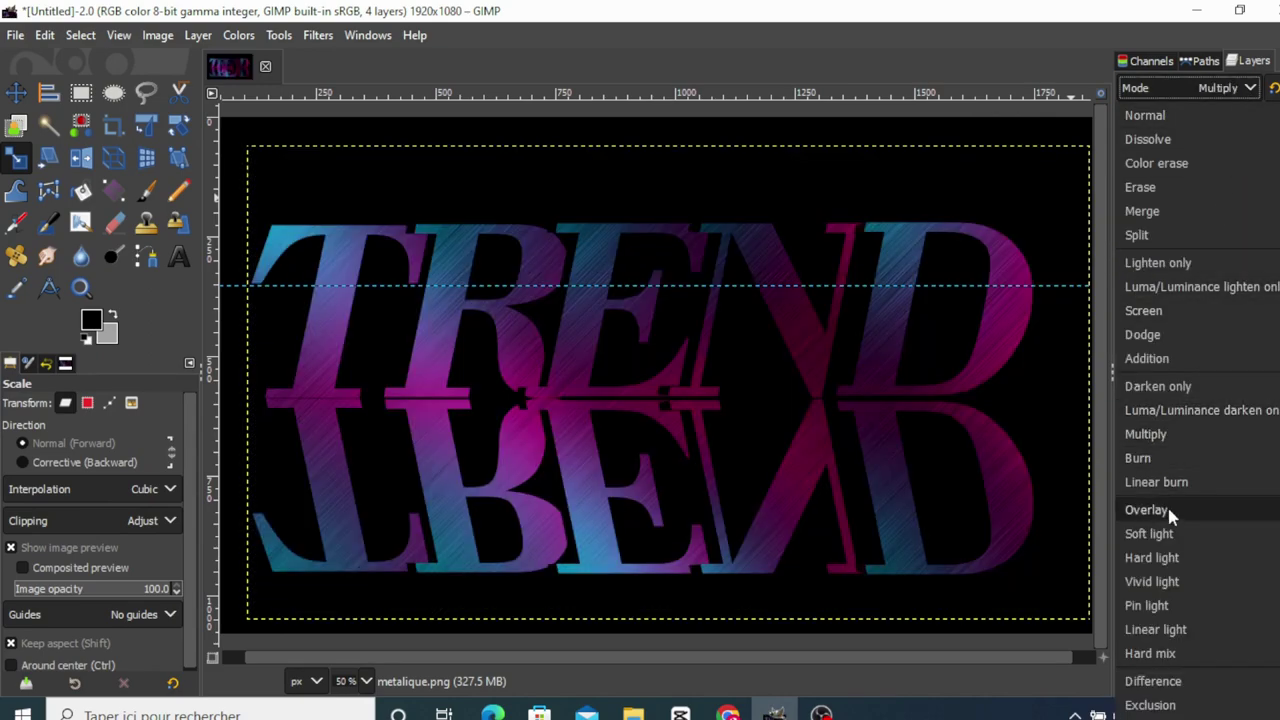
left_click(1167, 506)
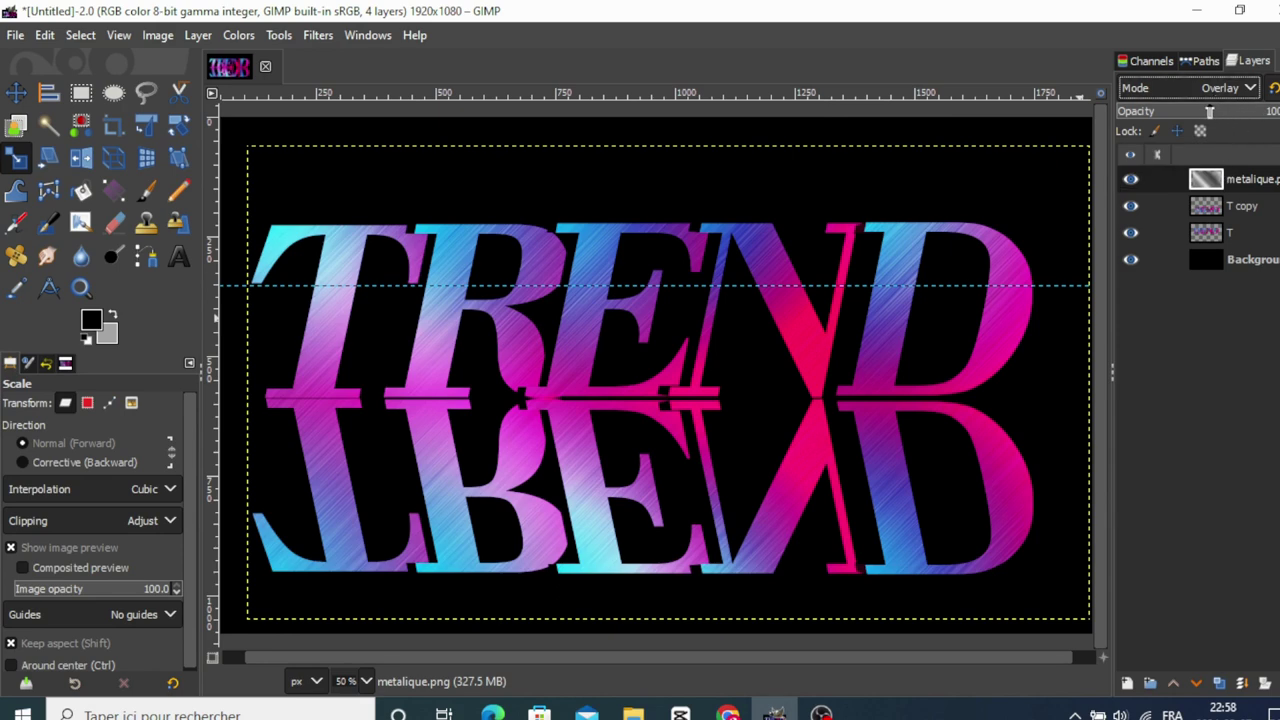
left_click(15, 92)
left_click_drag(395, 286, 413, 108)
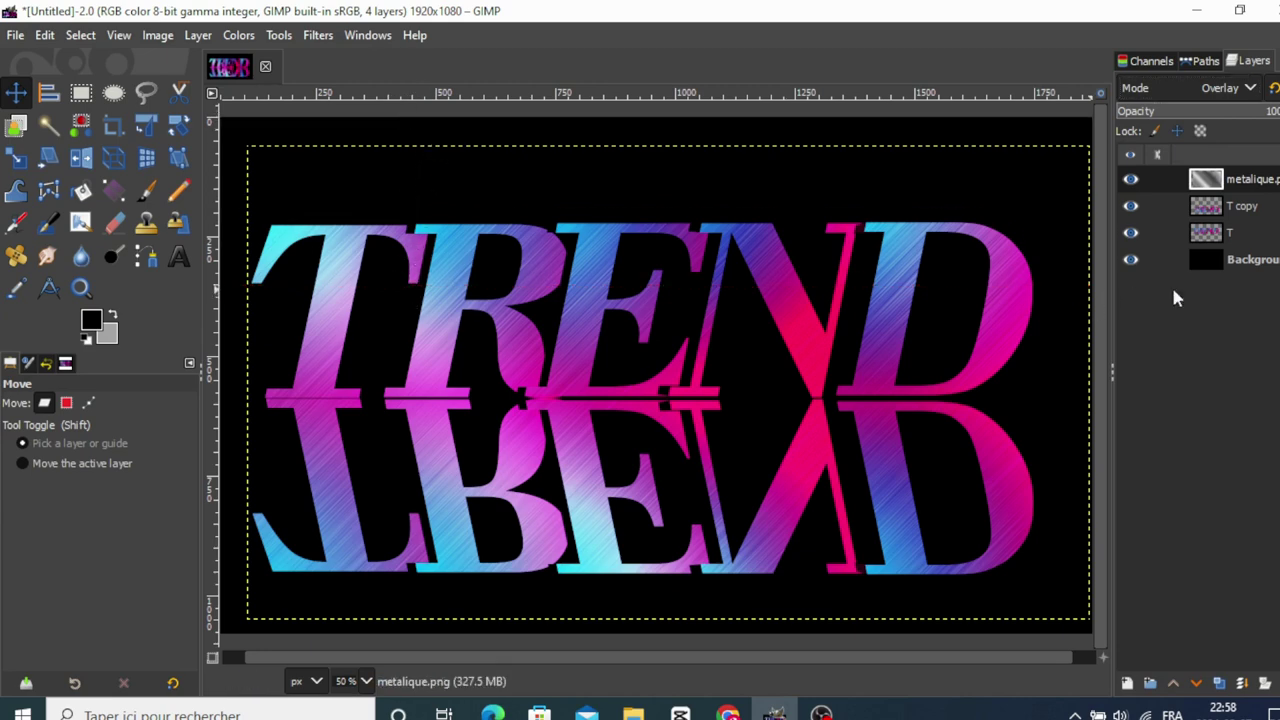
With the metalique.png layer active, start creating a new empty layer.
left_click(1216, 263)
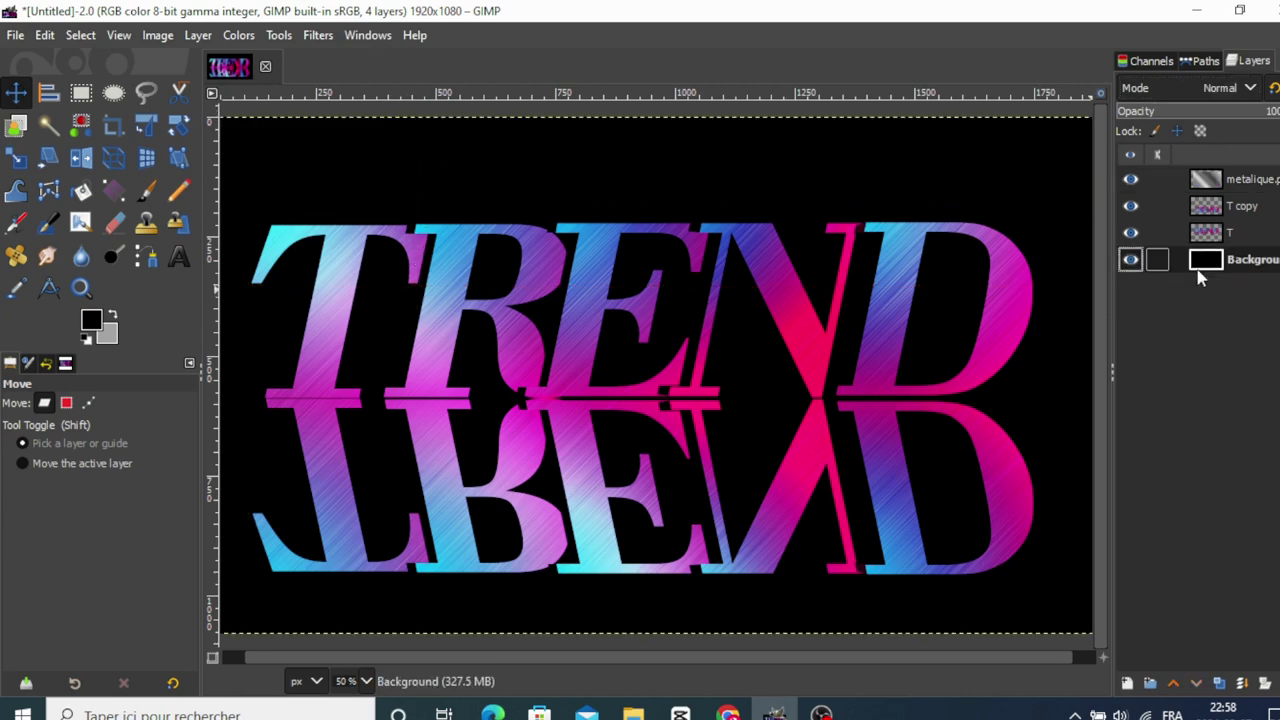
left_click(1203, 181)
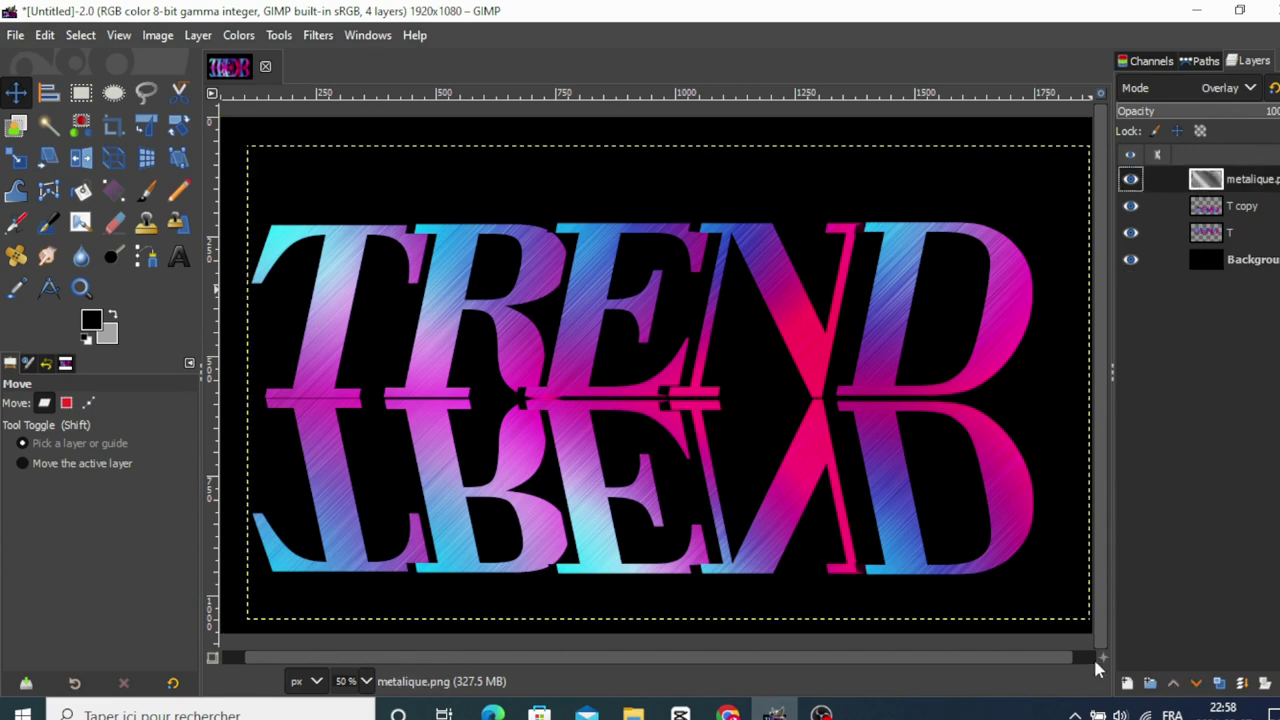
left_click(1126, 686)
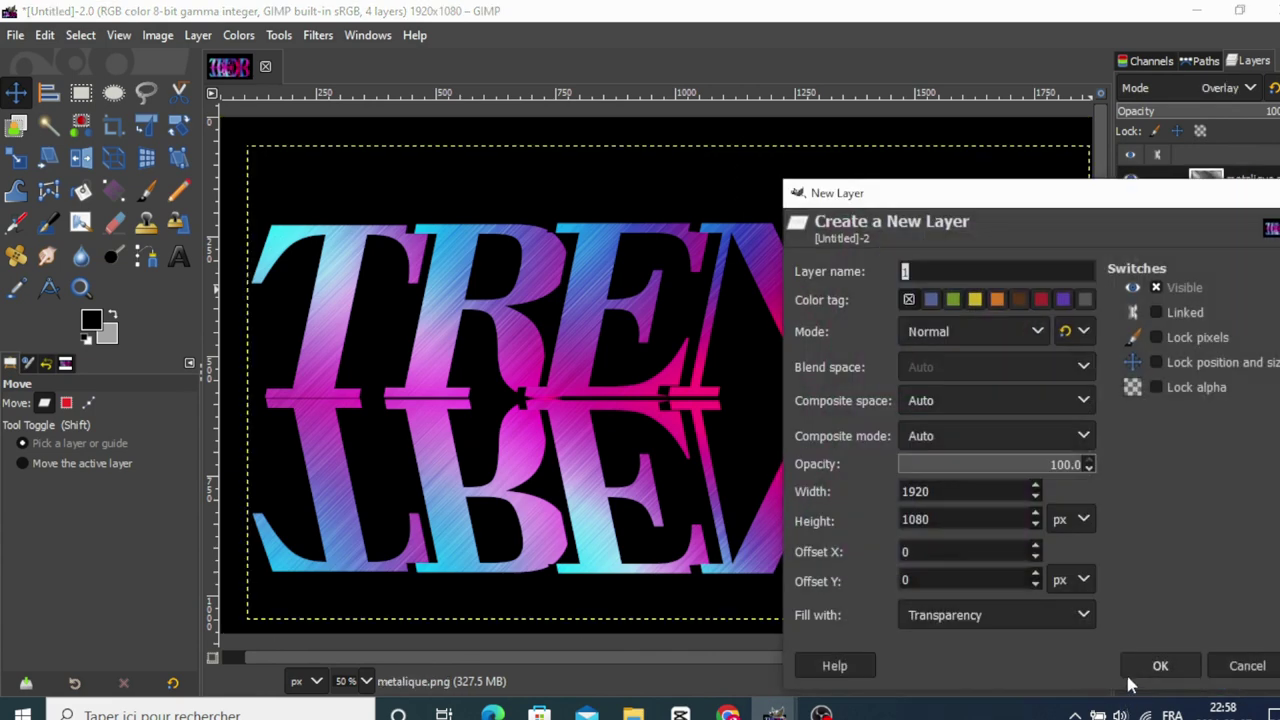
Create empty layer 1 and lower the T copy reflection's opacity so it fades.
left_click(1136, 661)
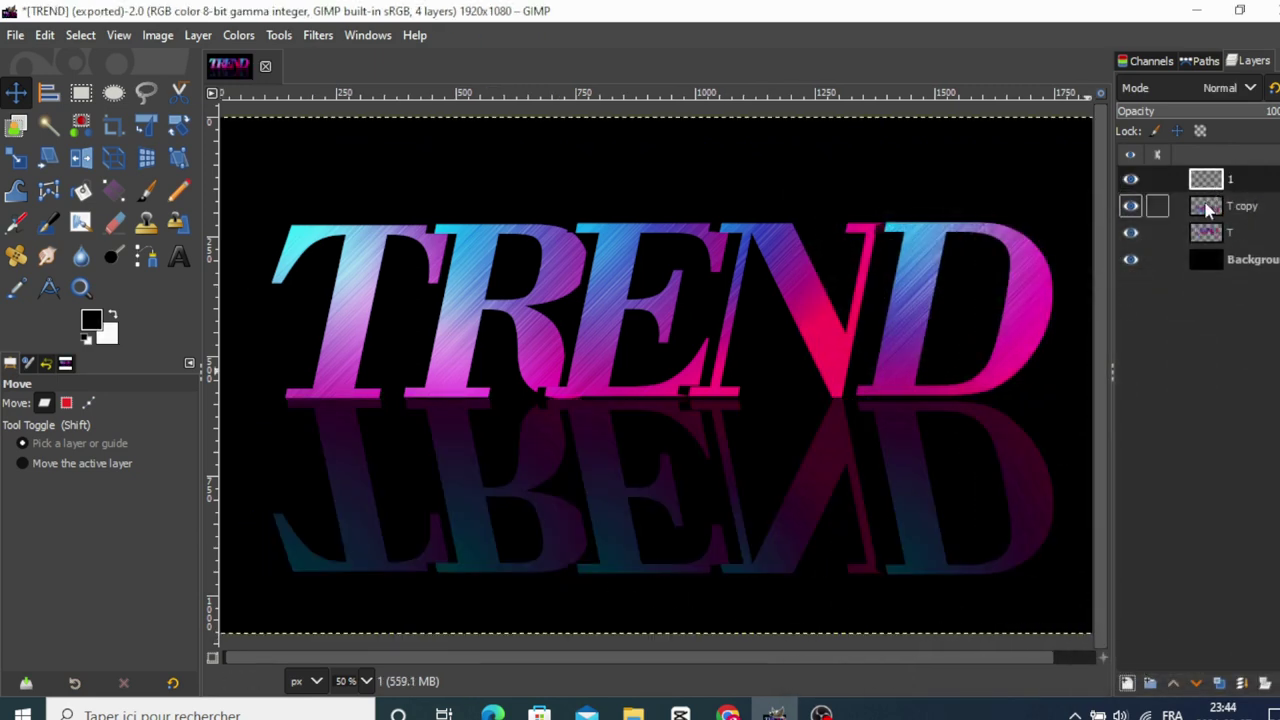
left_click(1208, 209)
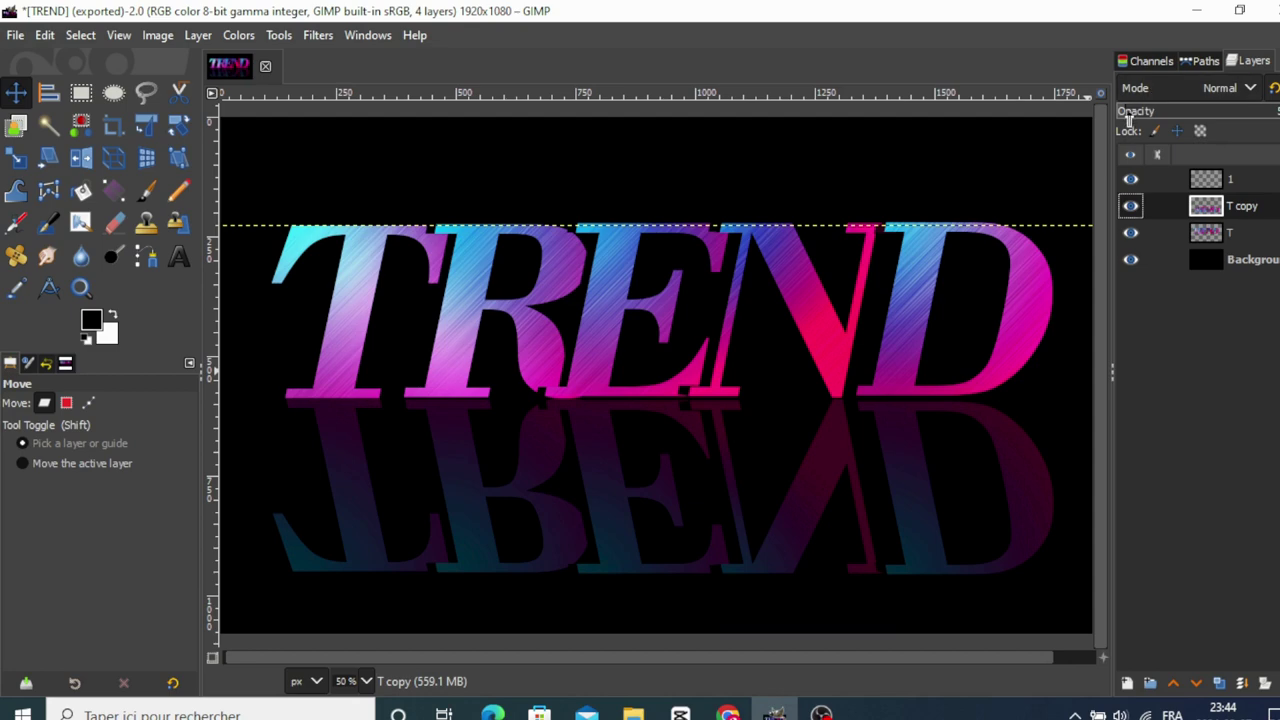
left_click_drag(1128, 112, 1278, 112)
left_click_drag(1170, 111, 1135, 112)
left_click(1206, 180)
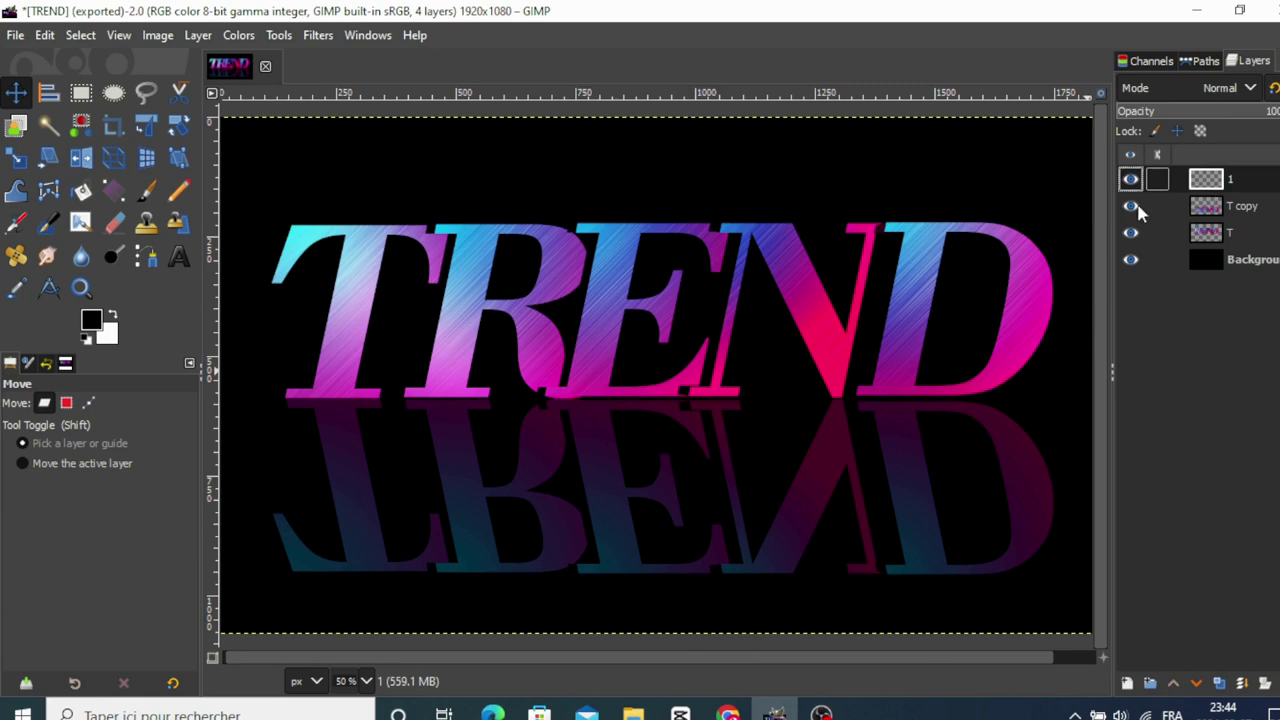
left_click(146, 190)
Paint black over the reflection on layer 1 with a large Block 02 brush.
left_click(20, 462)
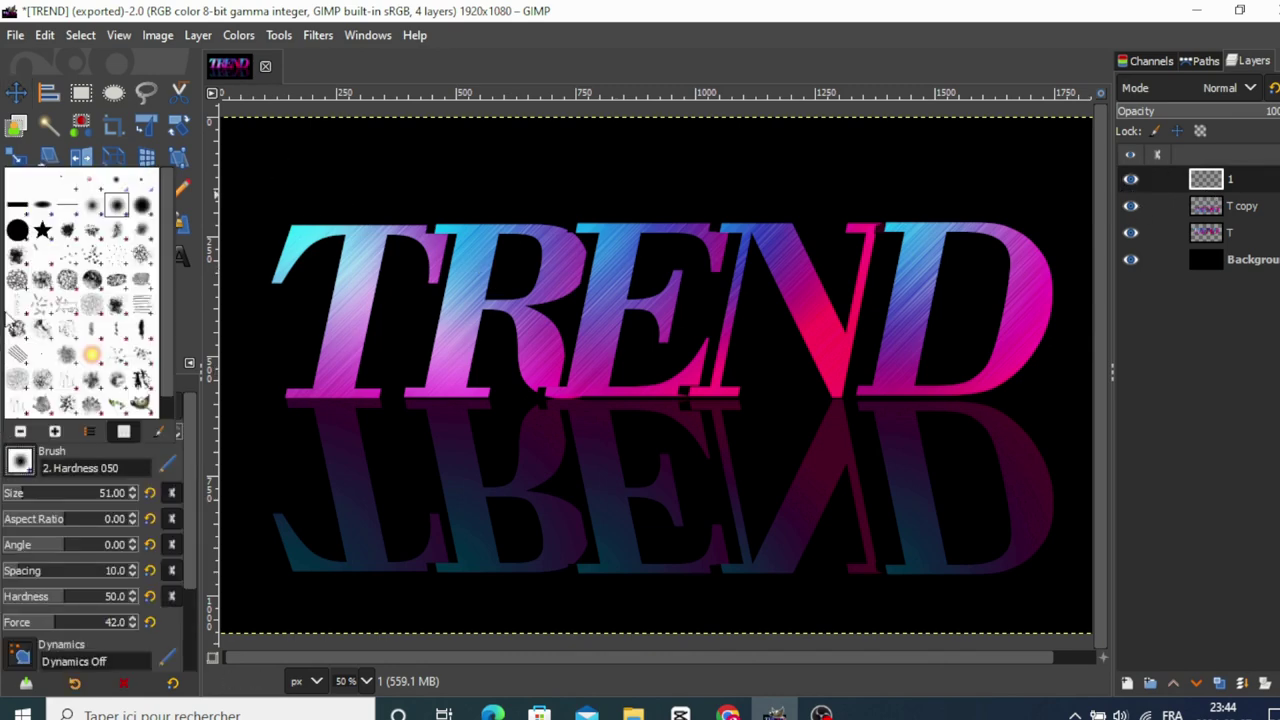
left_click(41, 208)
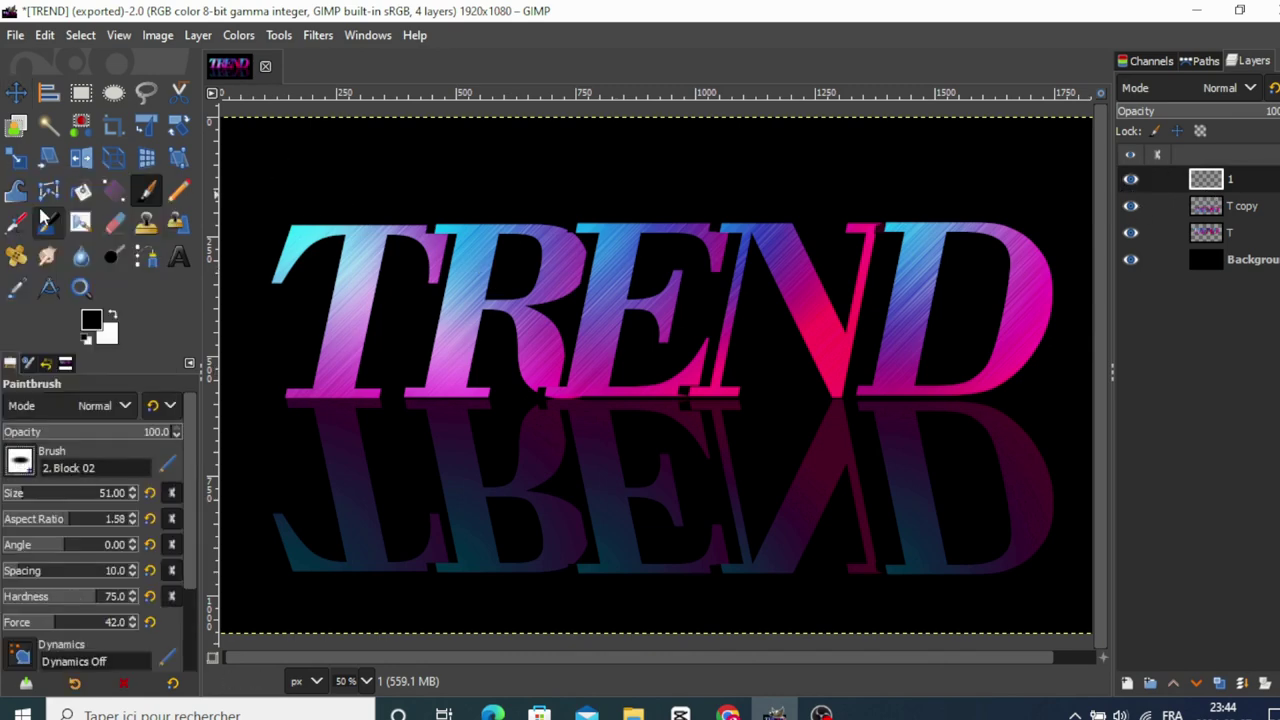
left_click(115, 497)
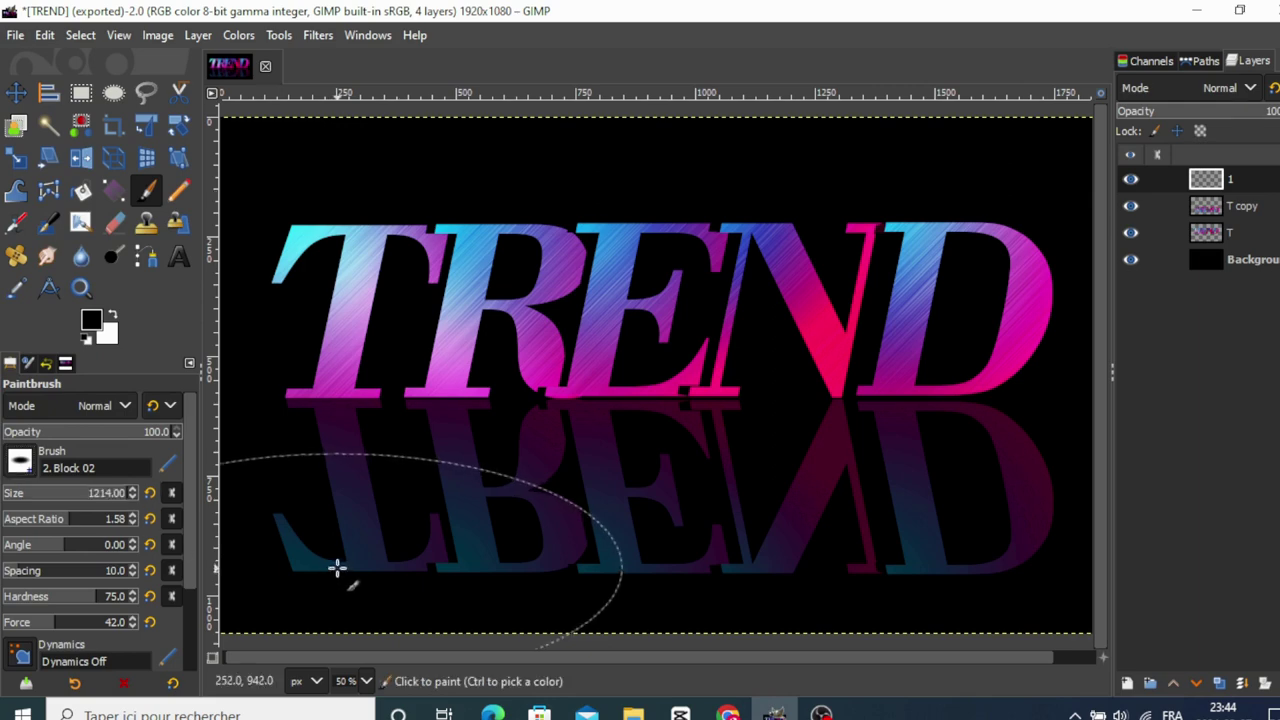
left_click(481, 544)
mouse_move(481, 544)
left_mouse_down()
mouse_move(951, 543)
mouse_move(1030, 530)
mouse_move(1023, 551)
mouse_move(366, 531)
mouse_move(300, 514)
mouse_move(328, 561)
left_mouse_up()
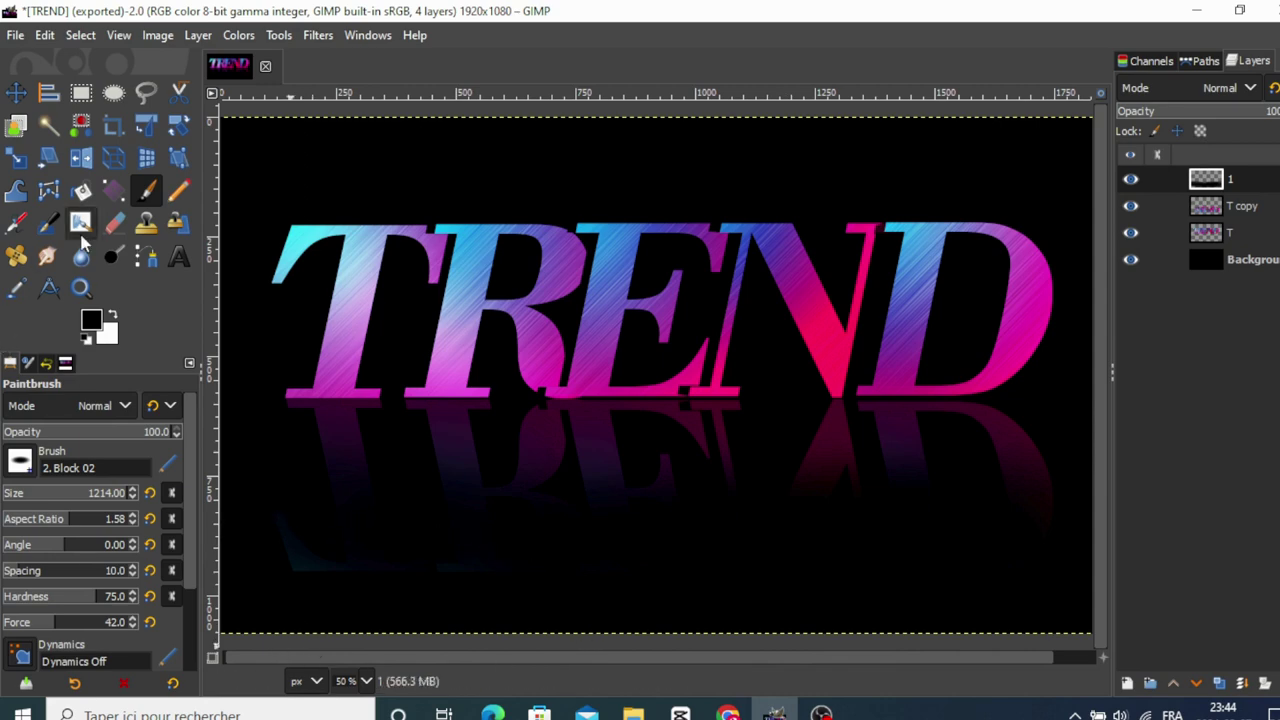
Erase some darkening under TREND, then paint black across the lower reflection's width.
left_click(114, 222)
left_click(785, 528)
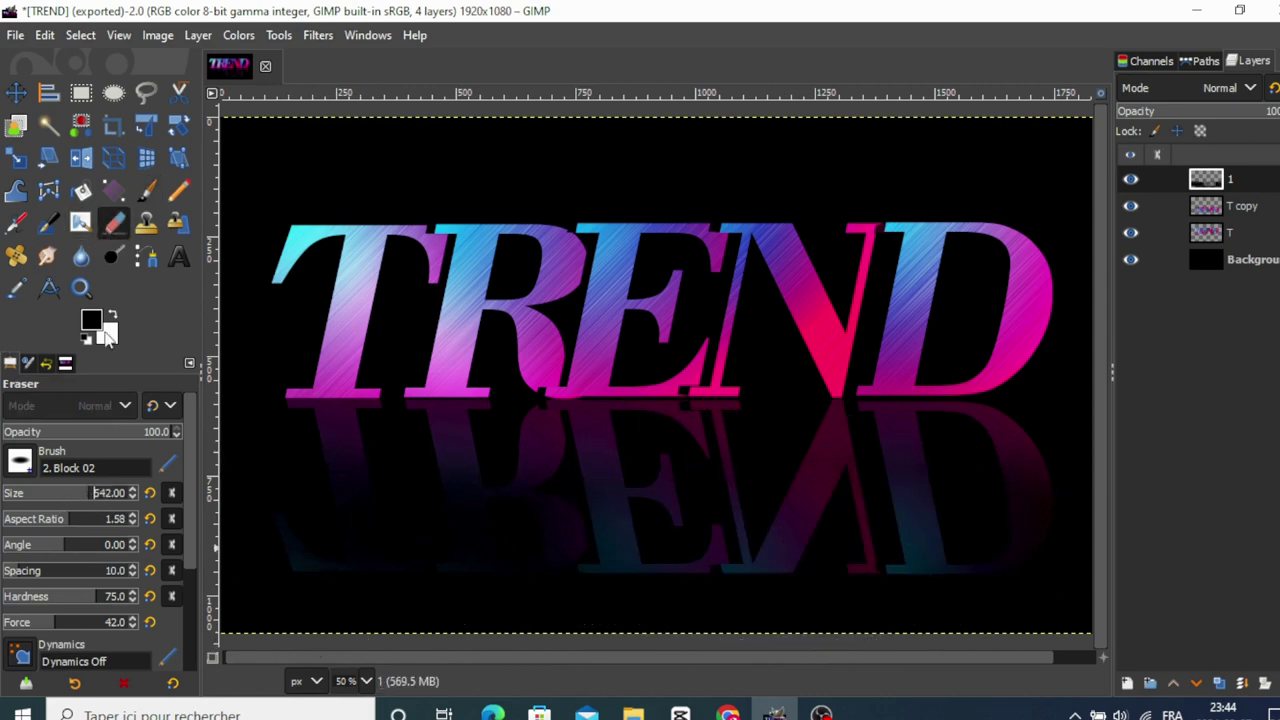
left_click(147, 190)
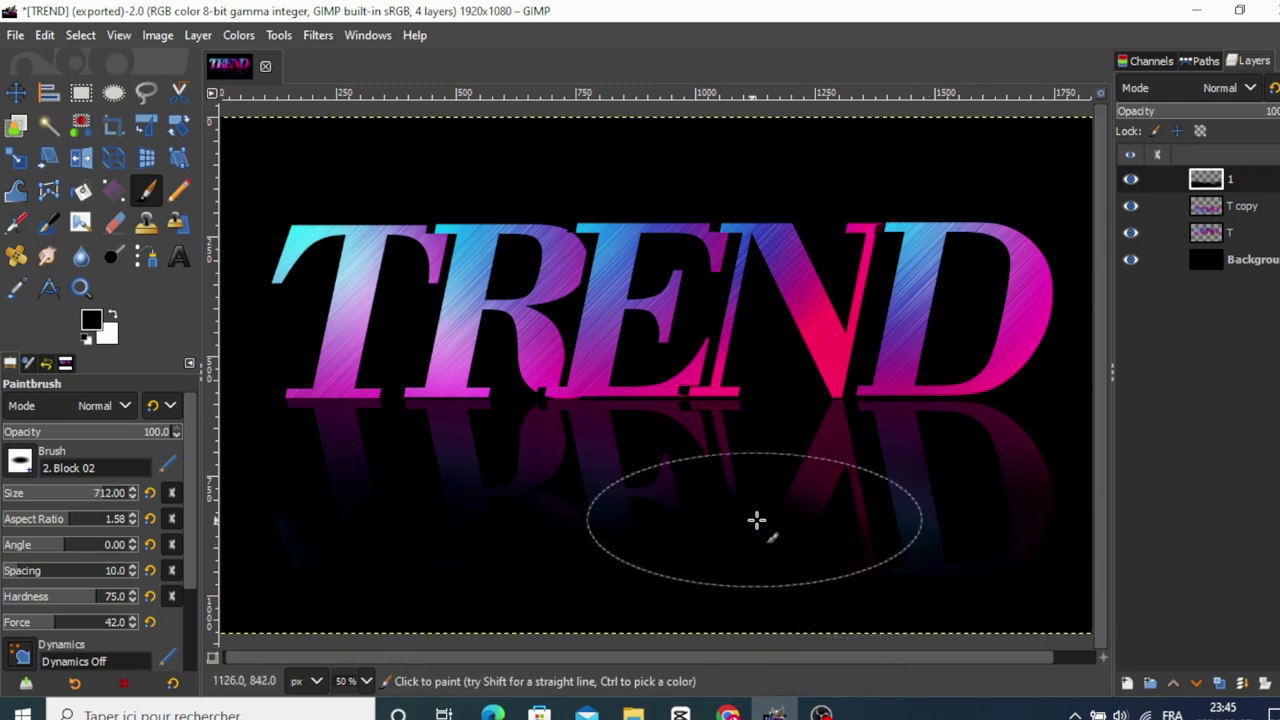
left_click_drag(757, 523, 937, 528)
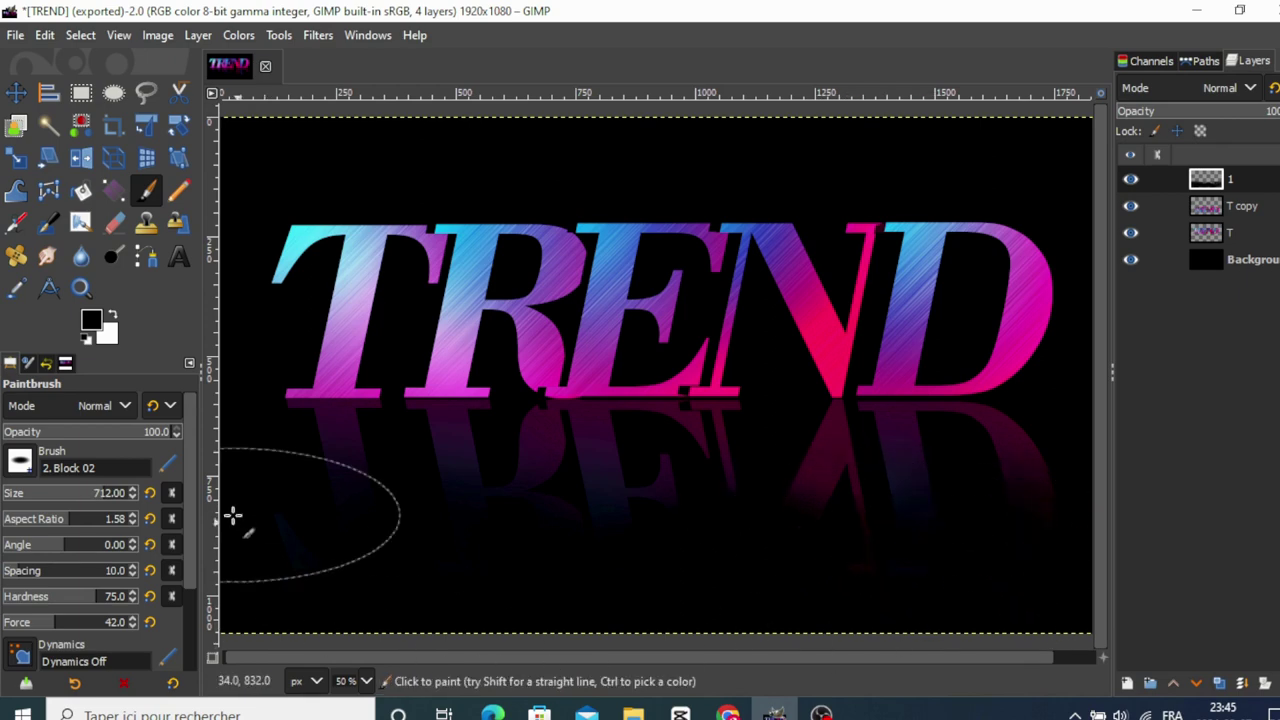
left_click(15, 94)
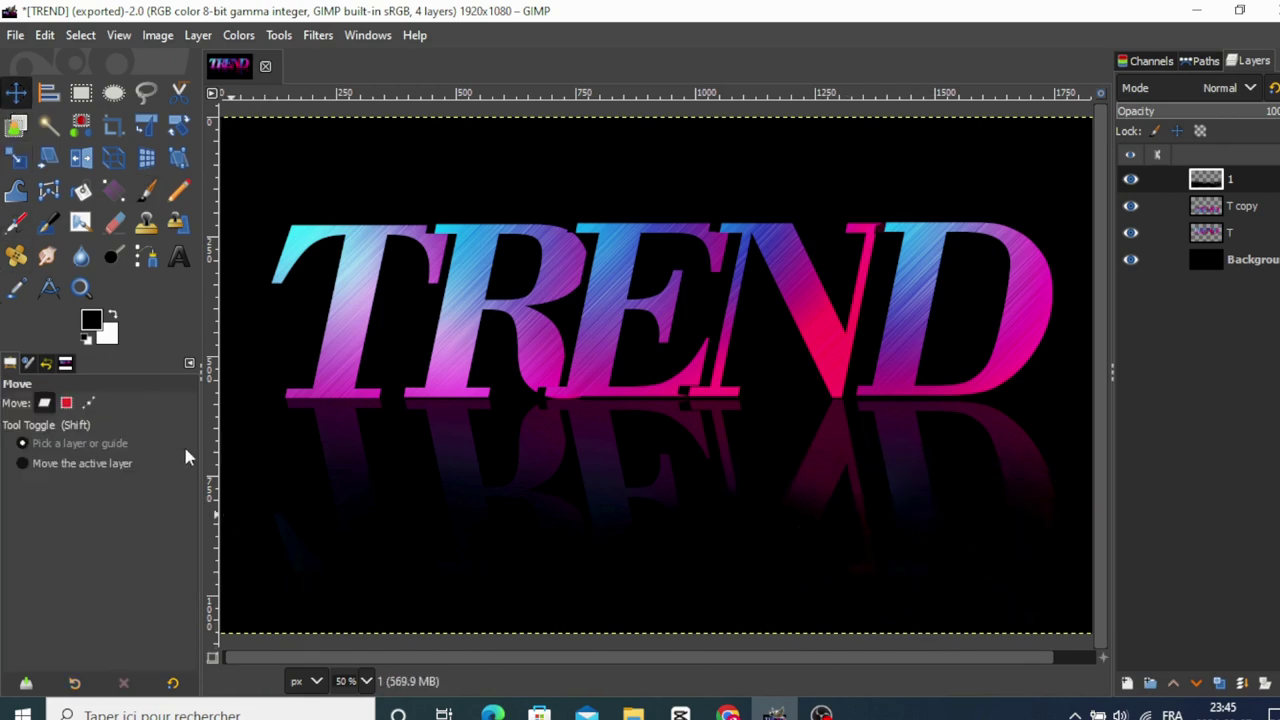